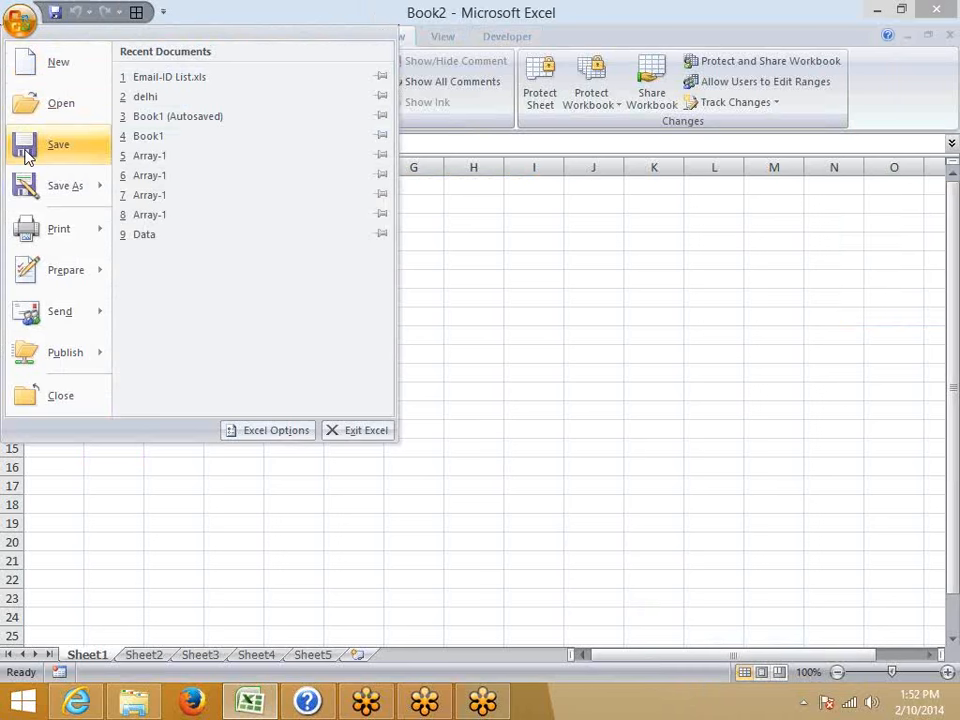
# Step: Open Excel Options, read the description of Enable Live Preview among the popular options, and close the dialog
pyautogui.click(231, 431)
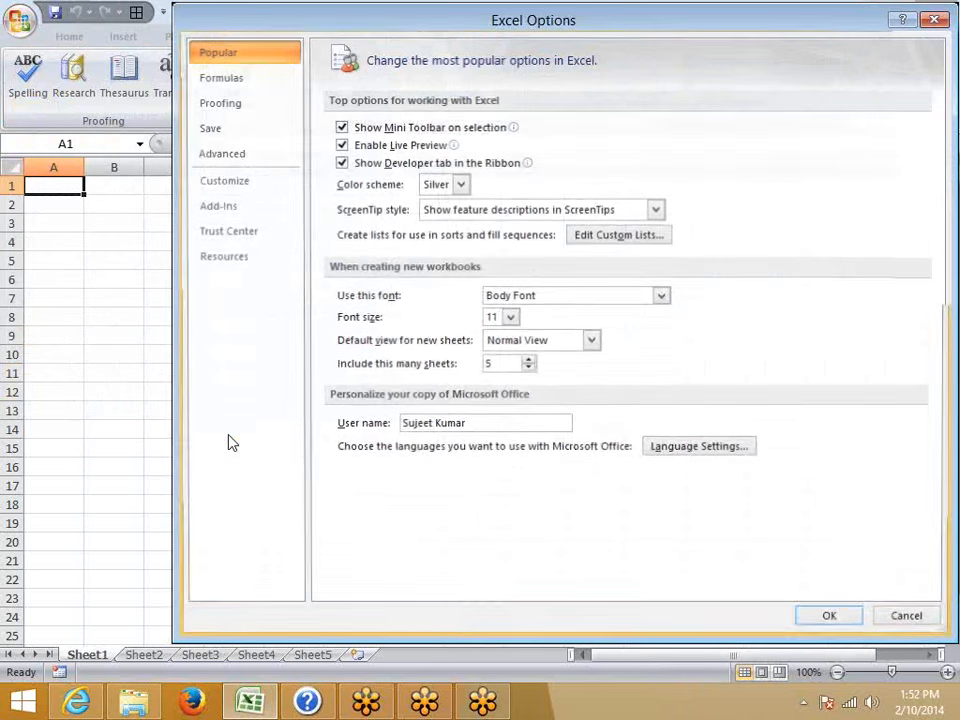
pyautogui.moveTo(452, 26); pyautogui.dragTo(383, 24)
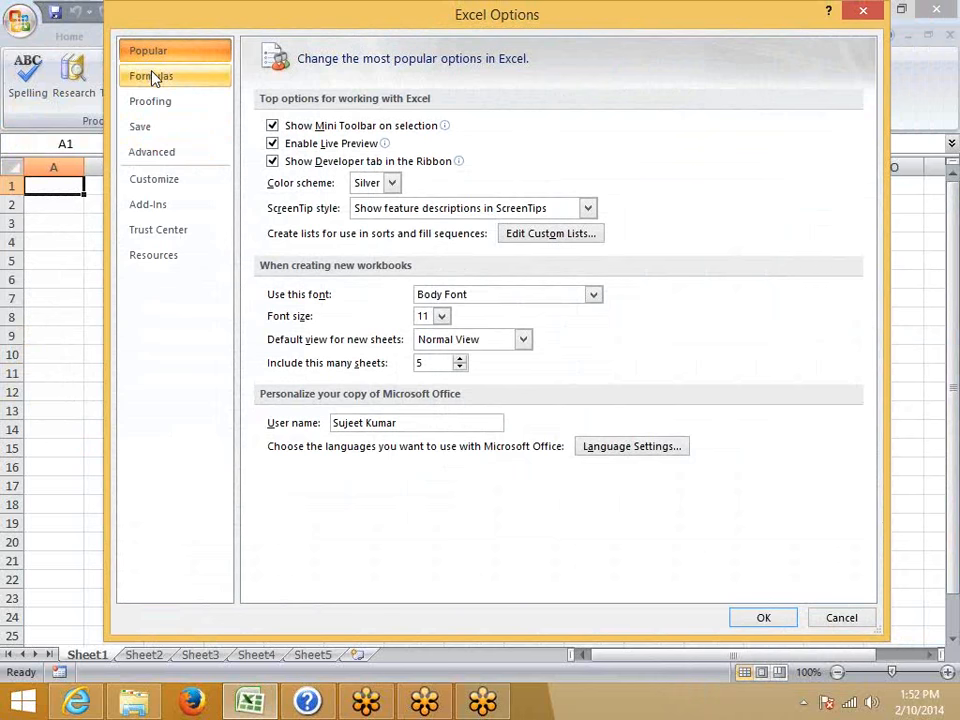
pyautogui.moveTo(362, 143)
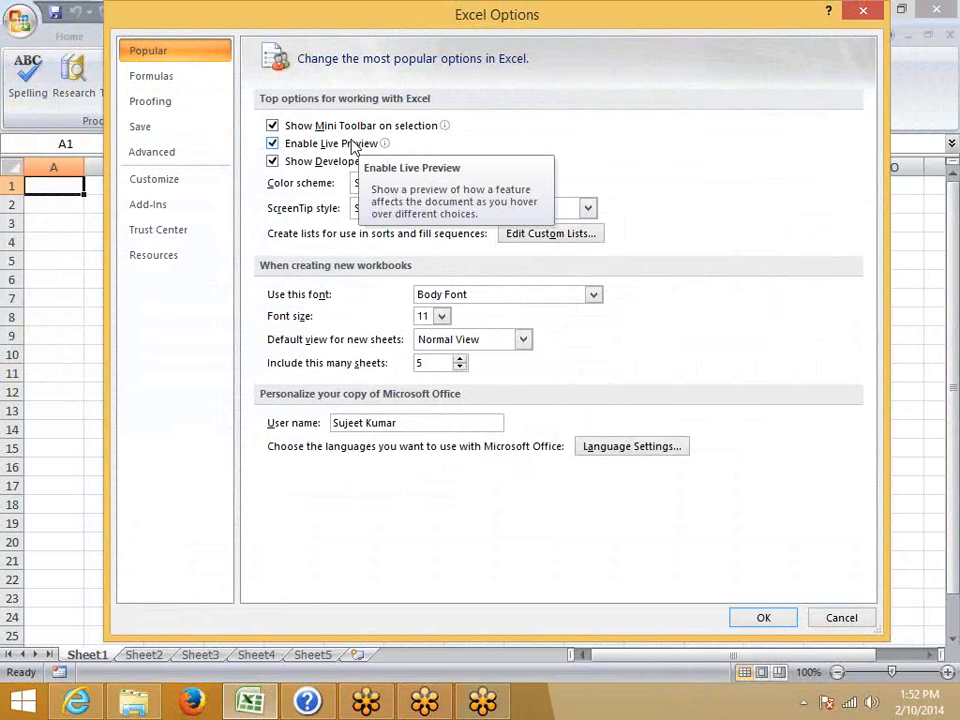
pyautogui.press('Escape')
# Step: Fill the cell range D2:I11 with yellow and undo the fill
pyautogui.moveTo(236, 207); pyautogui.dragTo(532, 373)
pyautogui.click(71, 36)
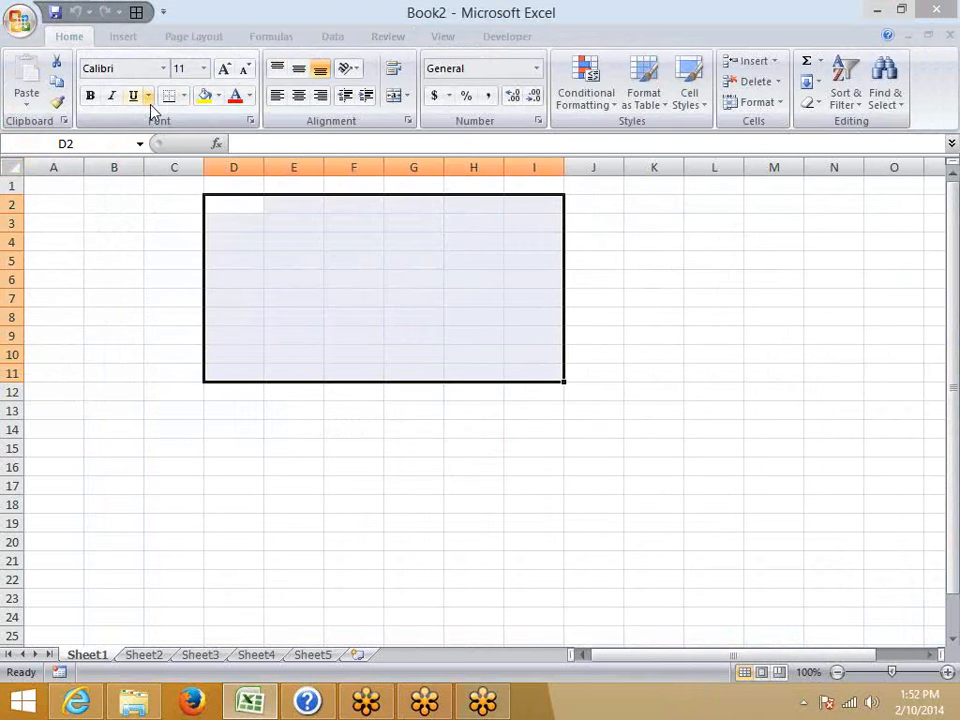
pyautogui.click(202, 99)
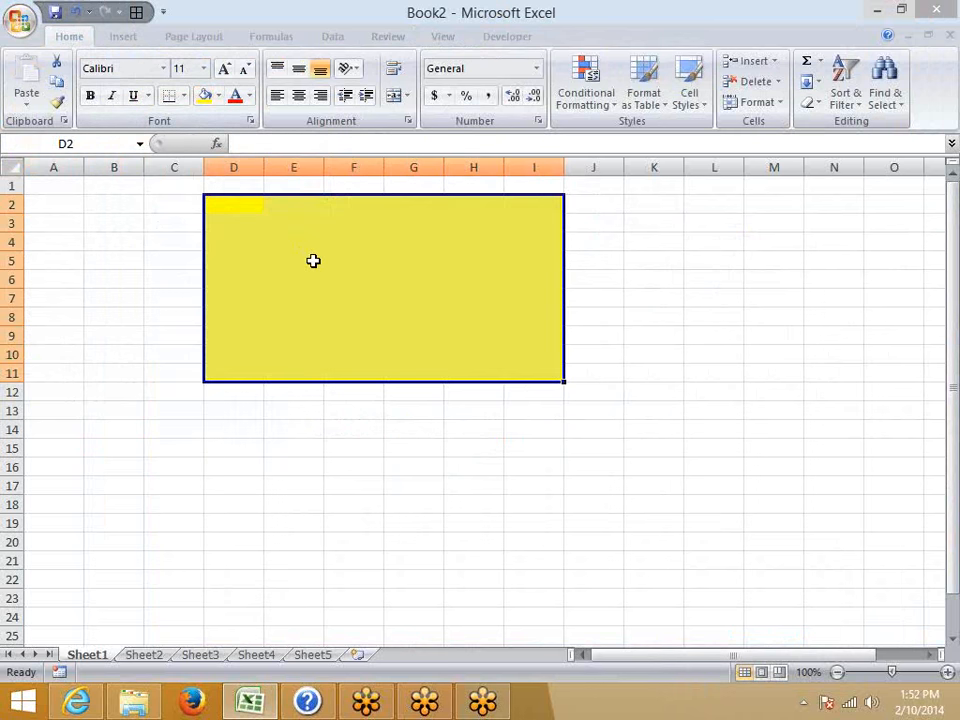
pyautogui.hotkey('ctrl', 'z')
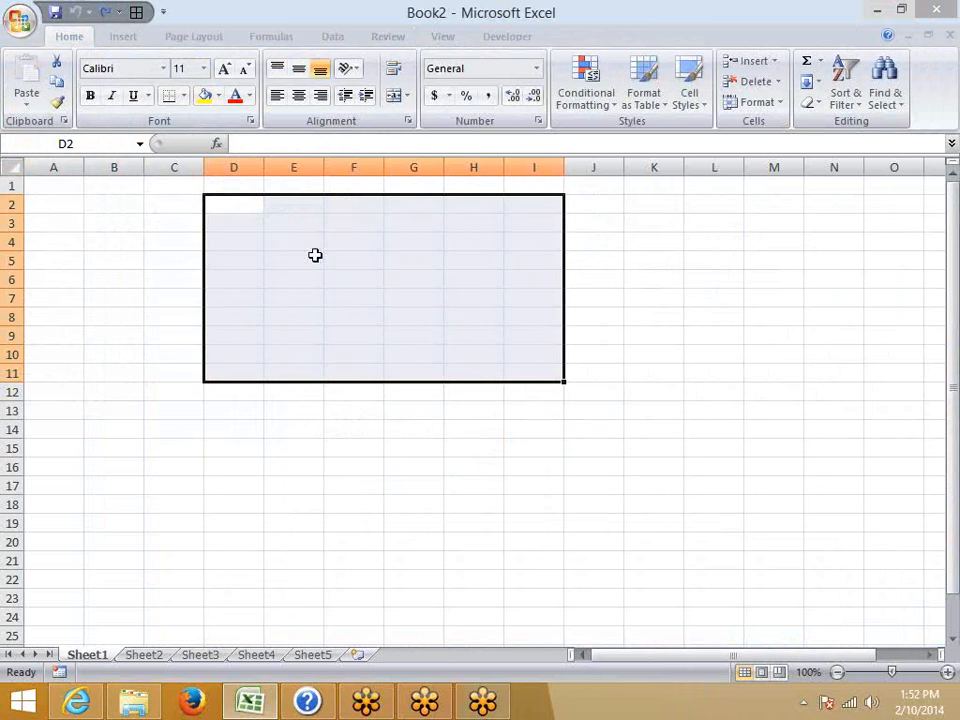
# Step: Preview the standard purple fill color on the range D2:I11 without applying it
pyautogui.click(218, 96)
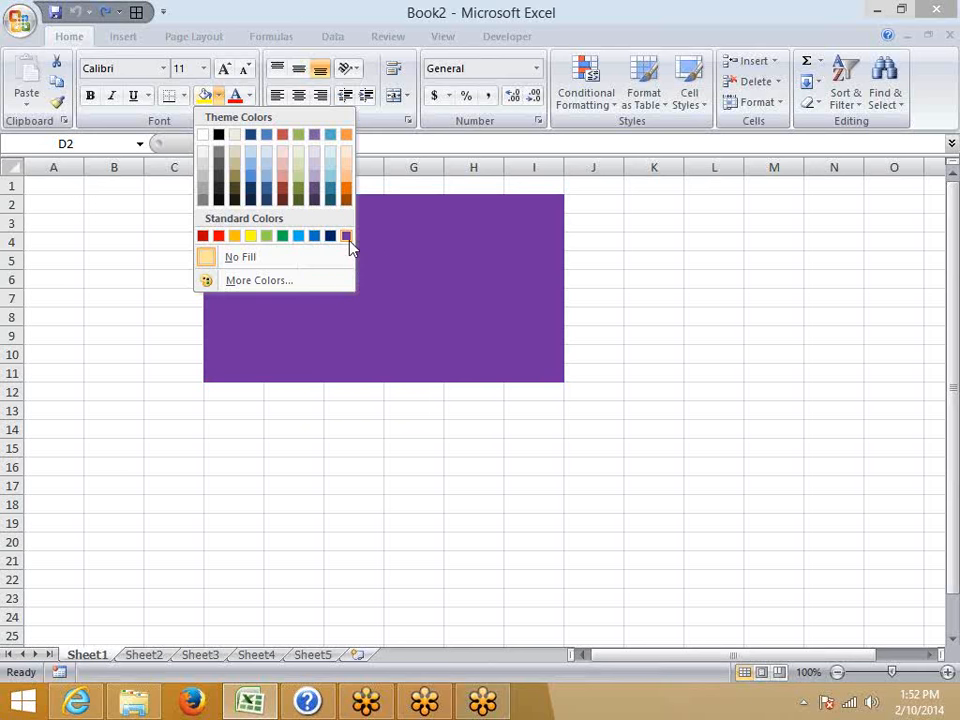
pyautogui.press('Escape')
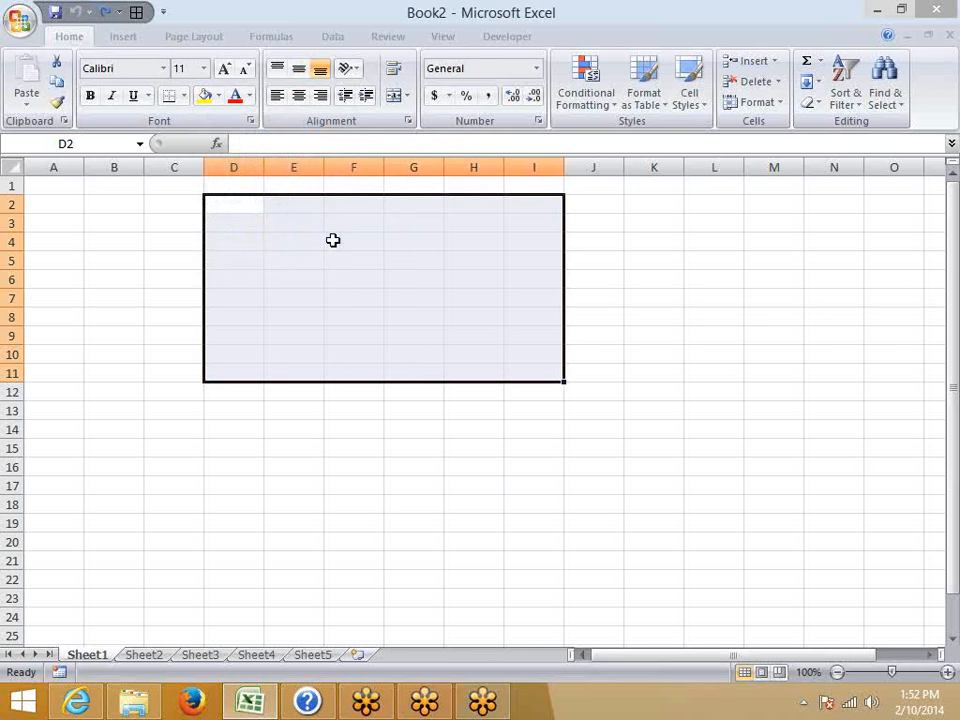
# Step: In Excel Options, turn Enable Live Preview off and back on, and confirm the dialog
pyautogui.click(20, 20)
pyautogui.click(266, 438)
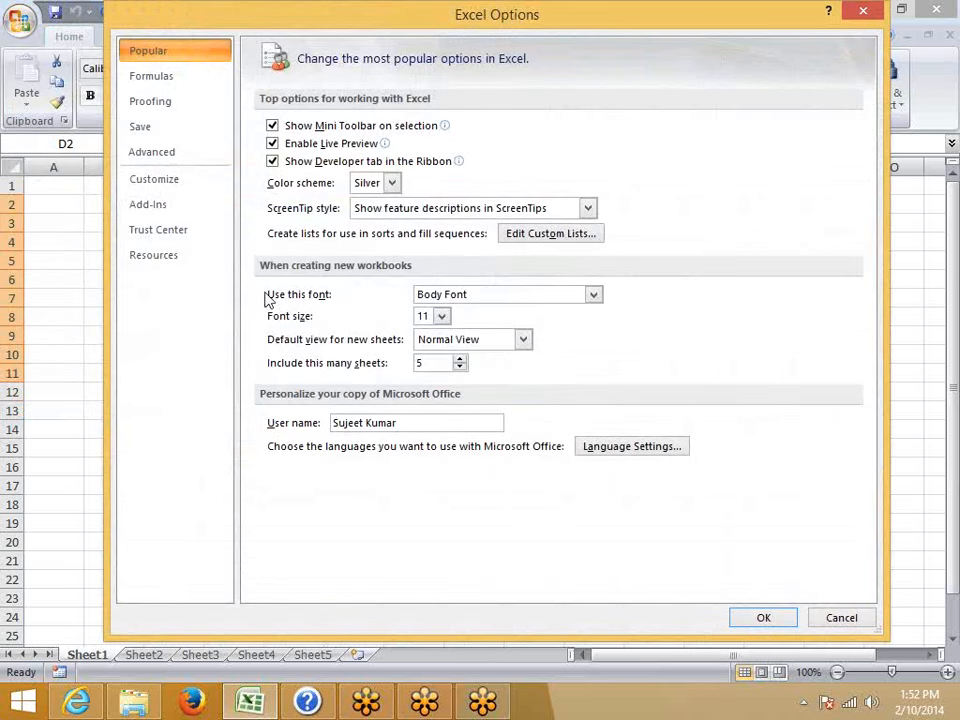
pyautogui.moveTo(296, 152)
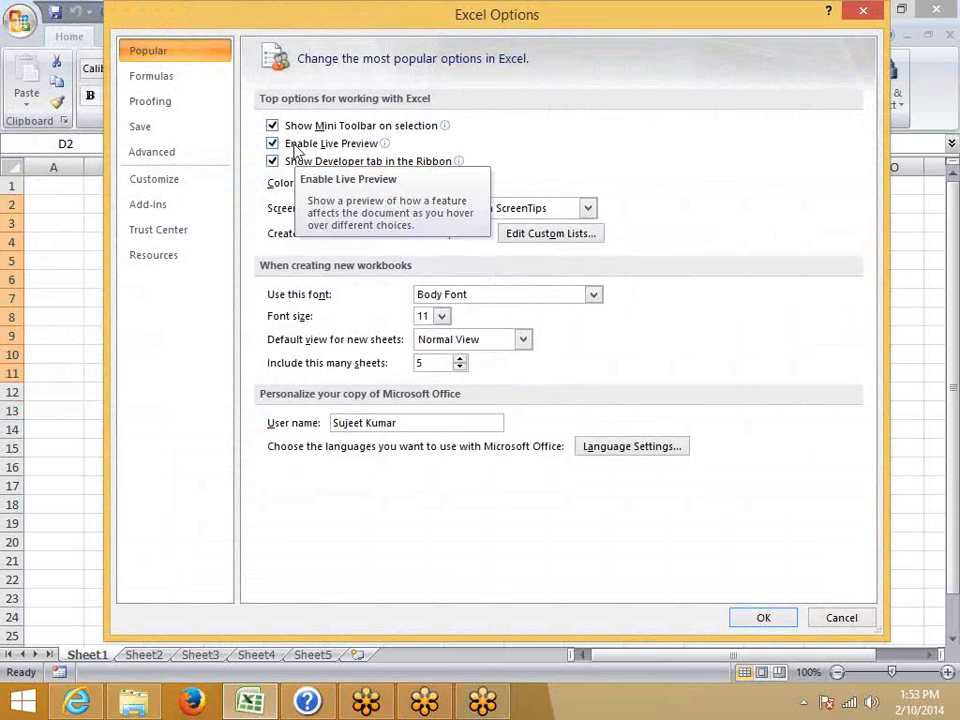
pyautogui.click(273, 144)
pyautogui.click(273, 146)
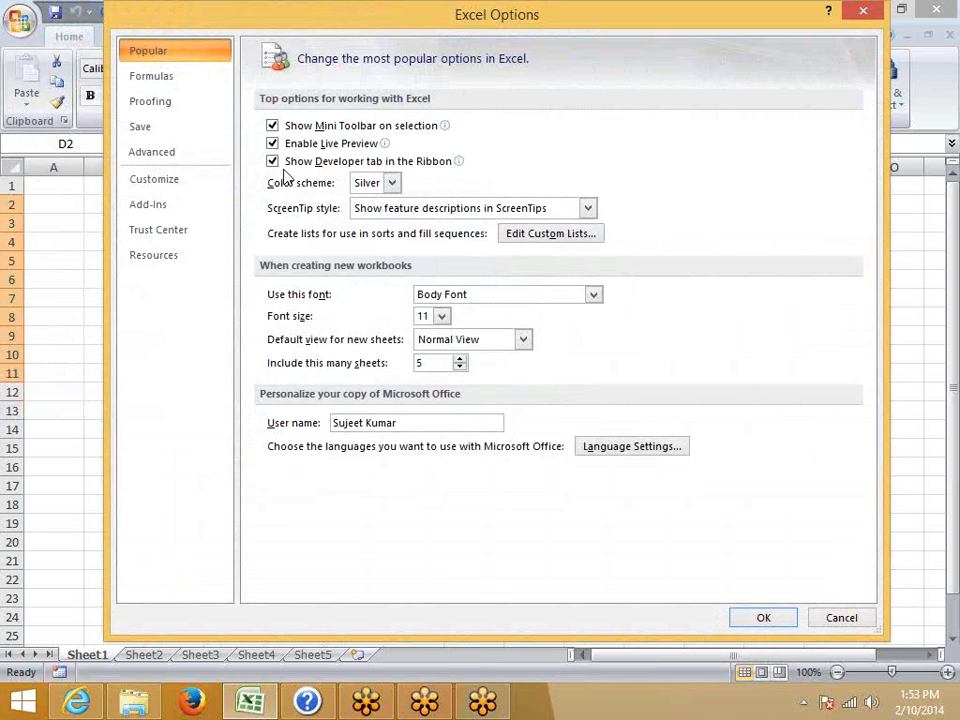
pyautogui.press('Return')
# Step: View the Developer commands and check the Show Developer tab in the Ribbon option in Excel Options
pyautogui.click(525, 35)
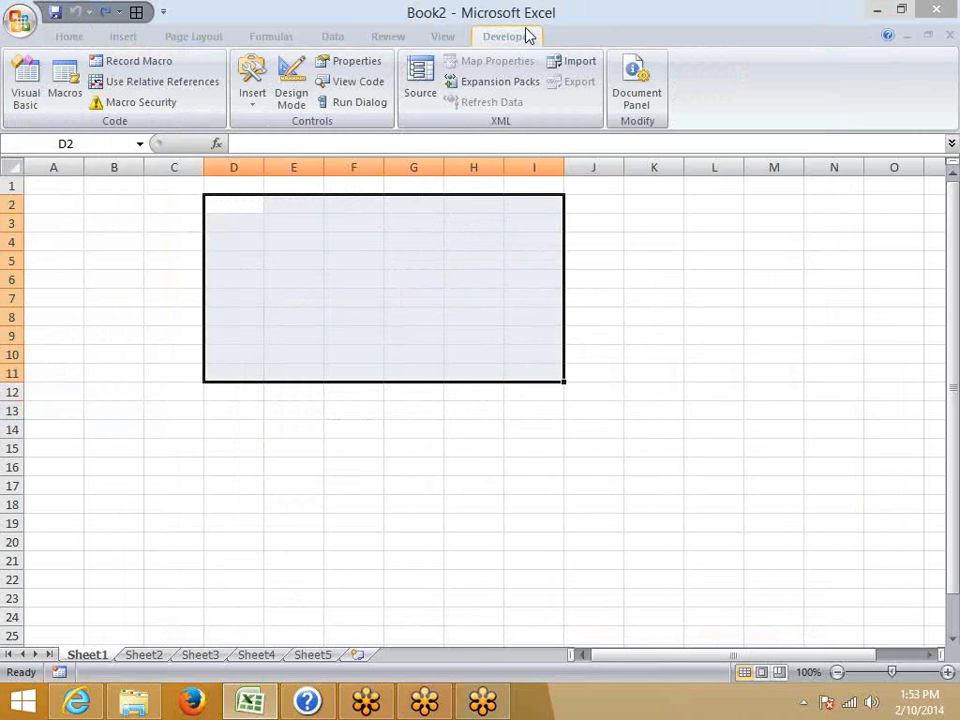
pyautogui.click(22, 20)
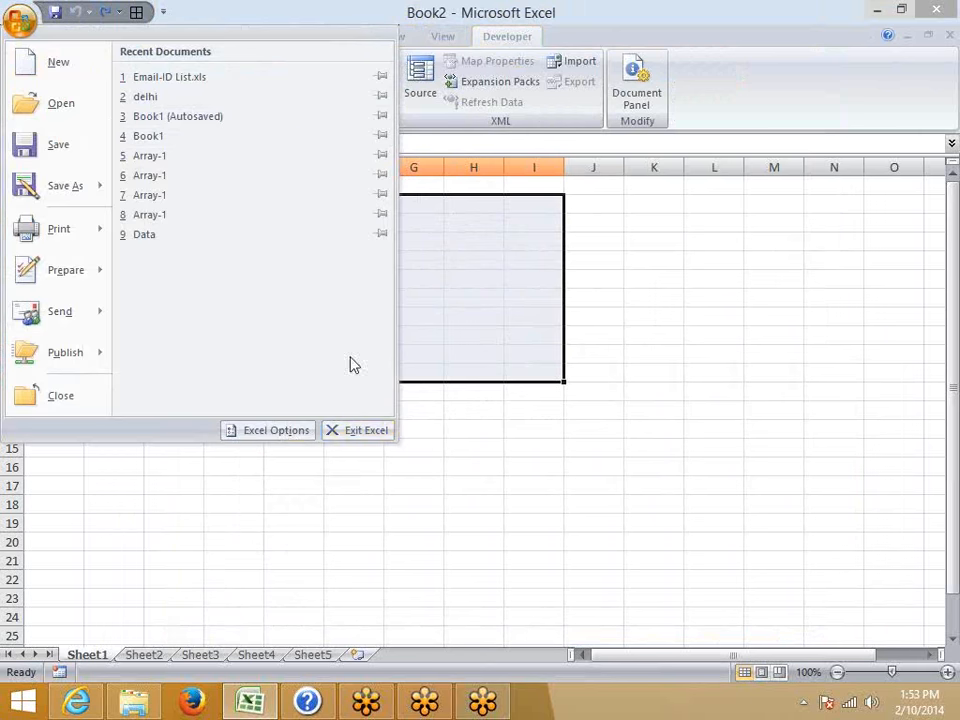
pyautogui.click(267, 432)
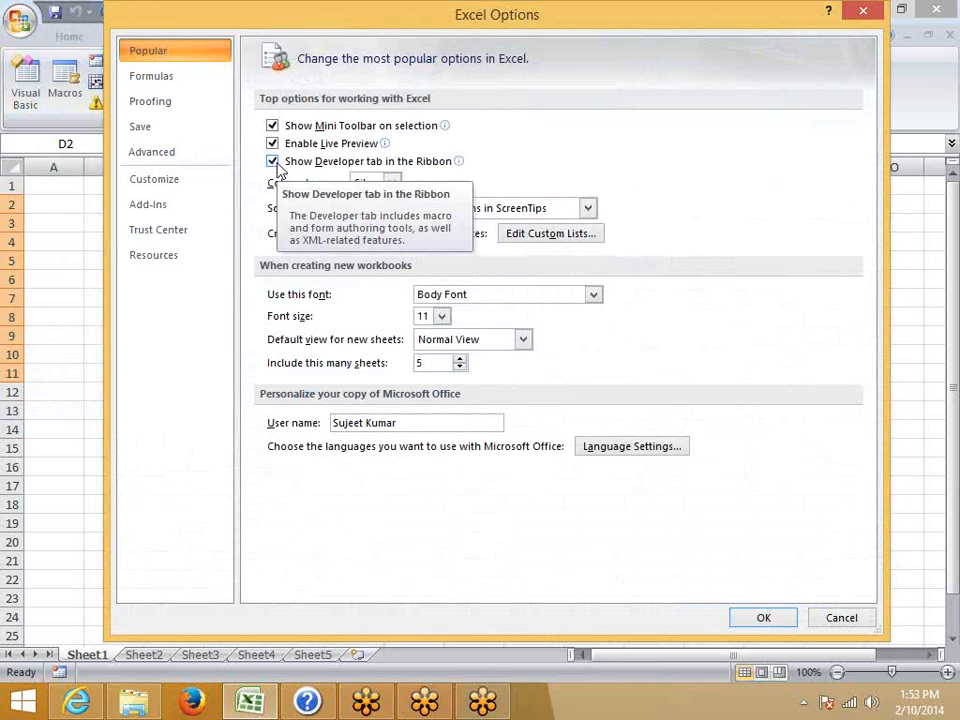
pyautogui.press('Return')
# Step: Launch Excel 2013 from the Start screen search and create a blank workbook in a maximized window
pyautogui.press('super')
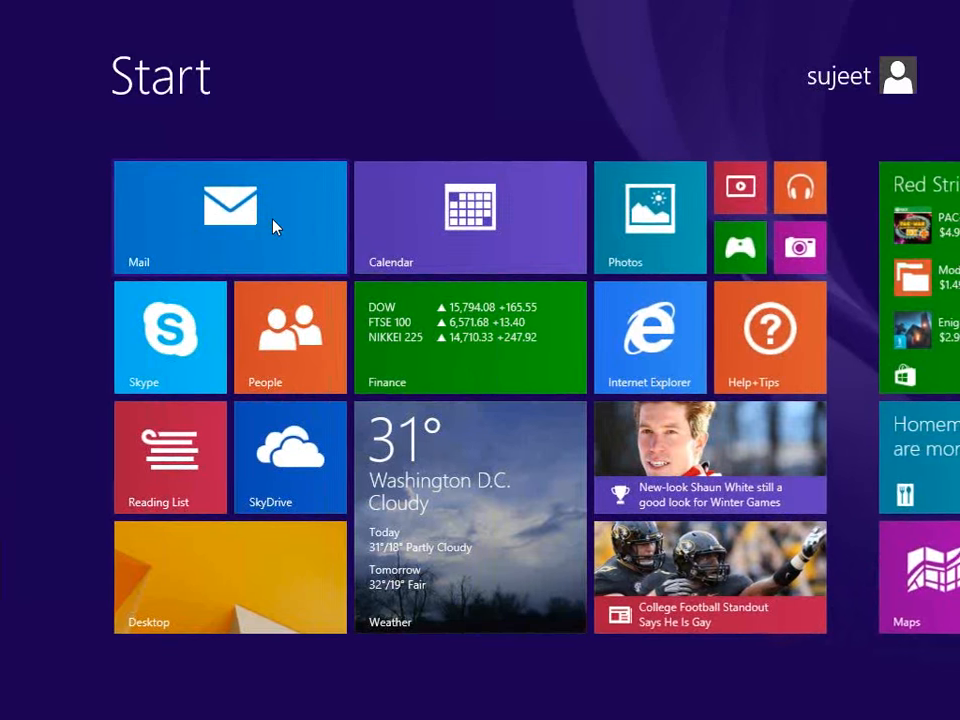
pyautogui.write('excel 2007')
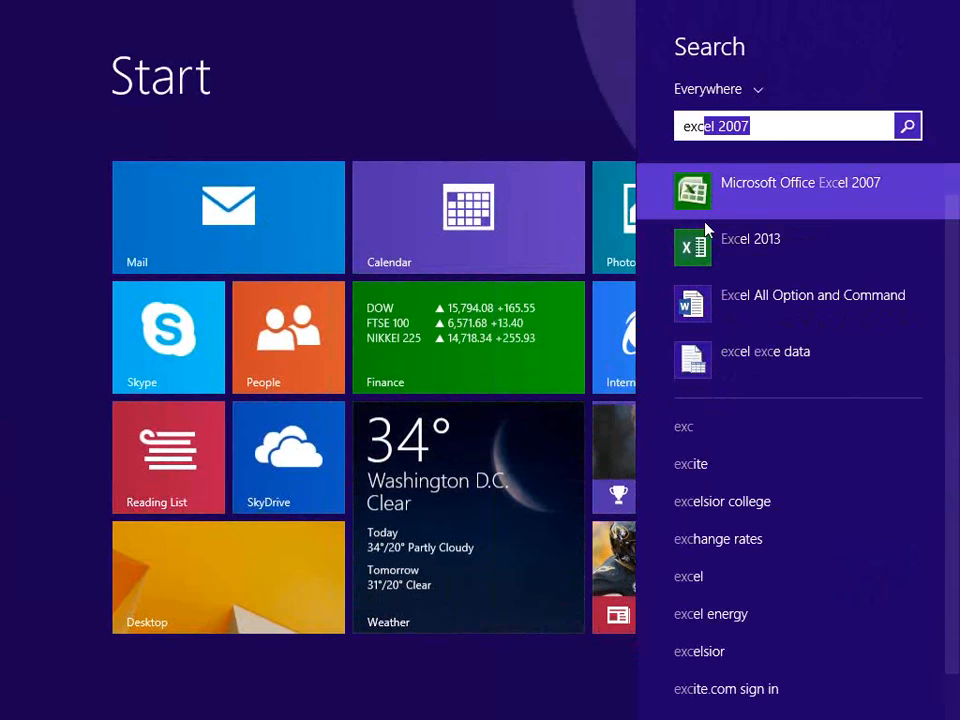
pyautogui.click(714, 240)
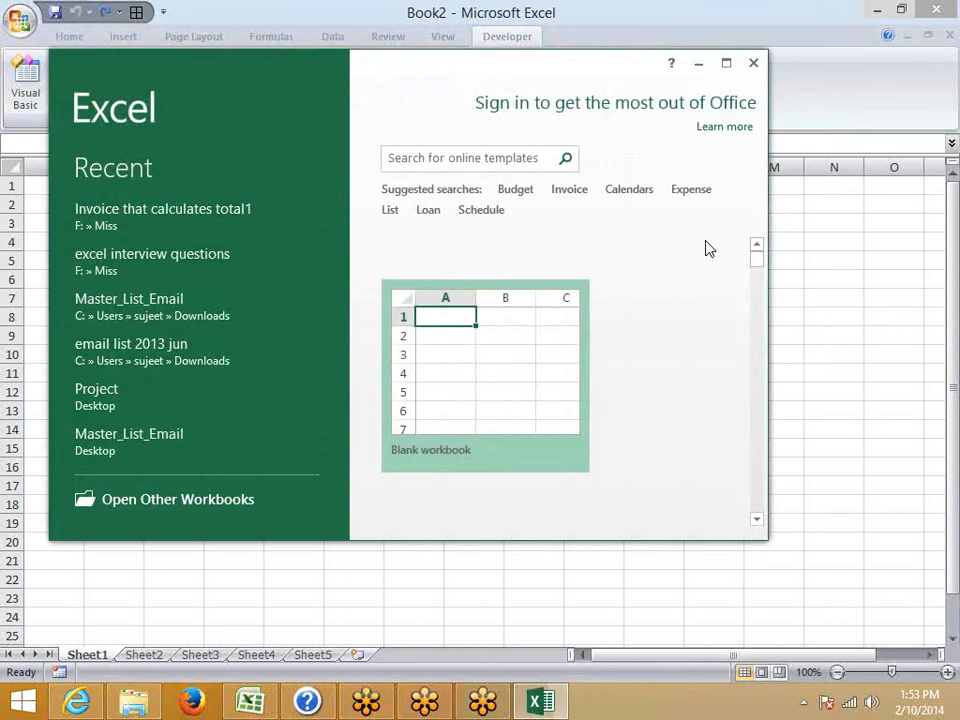
pyautogui.click(465, 320)
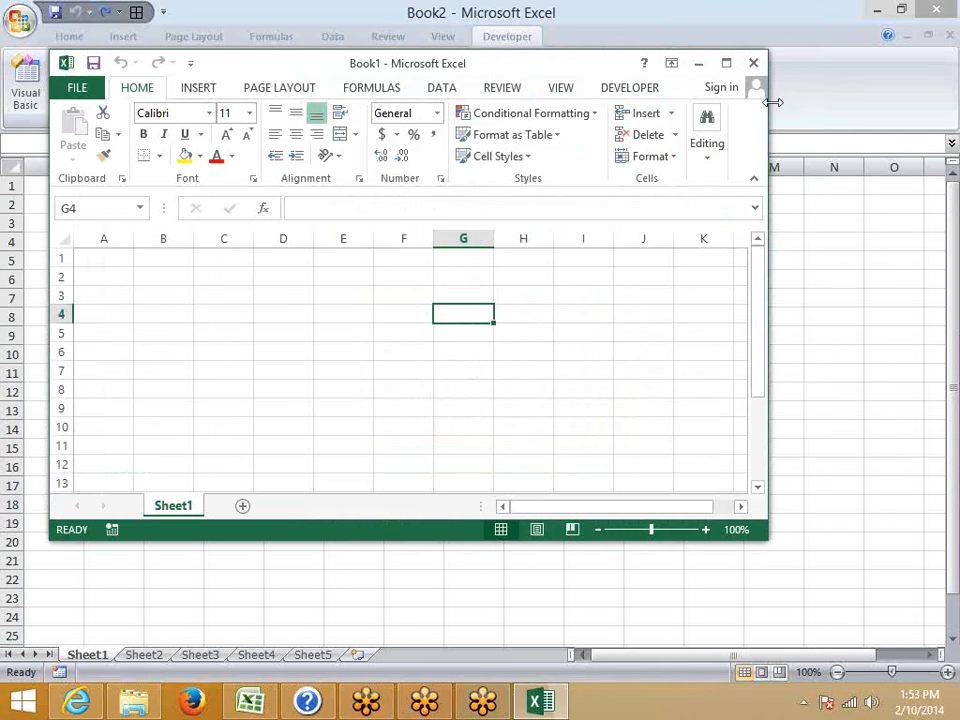
pyautogui.click(728, 66)
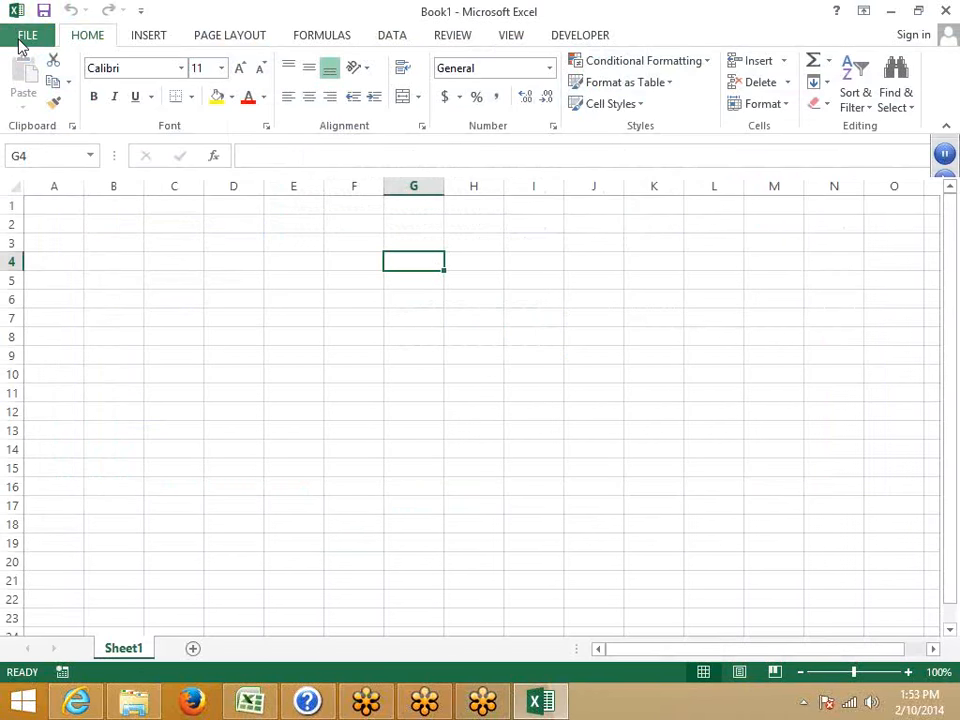
# Step: Open Excel Options in Excel 2013 and again in Excel 2007 to compare their general and popular settings
pyautogui.click(26, 38)
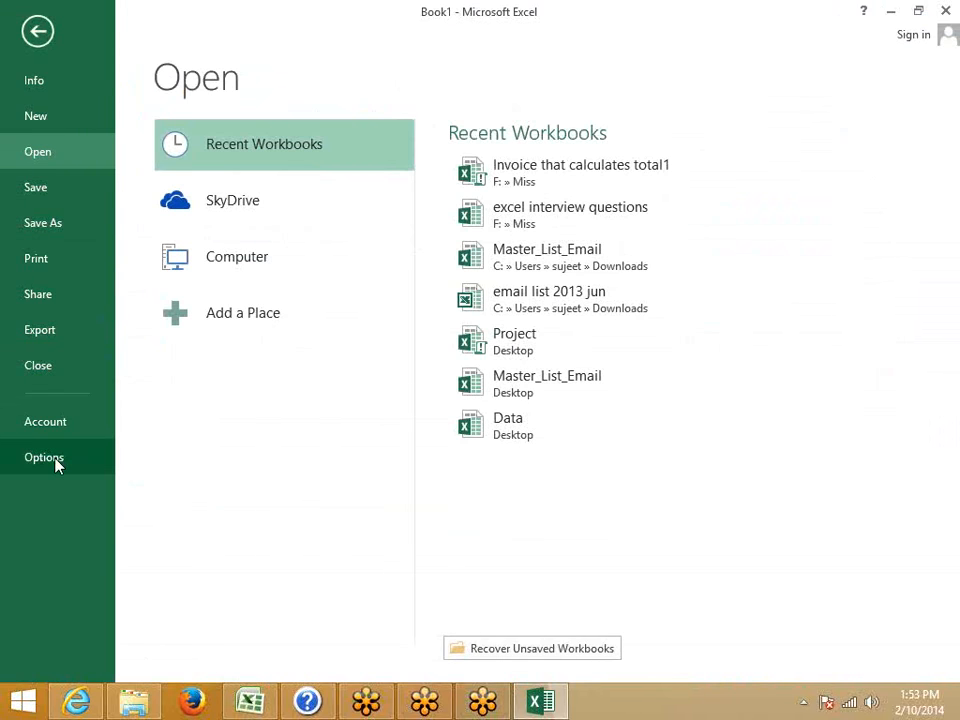
pyautogui.click(55, 460)
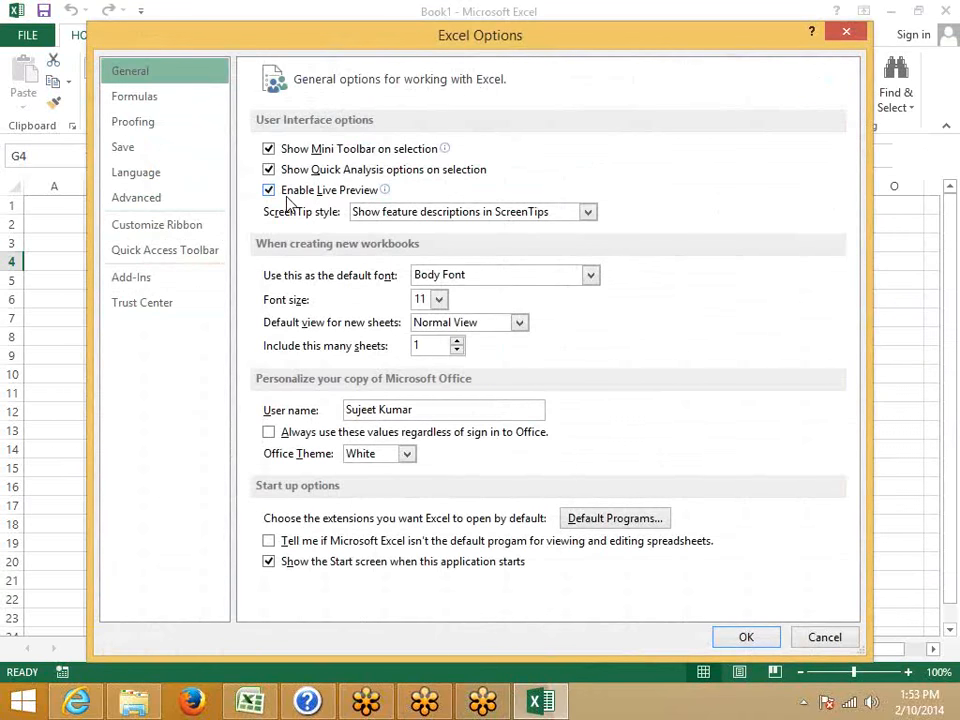
pyautogui.click(251, 704)
pyautogui.click(28, 26)
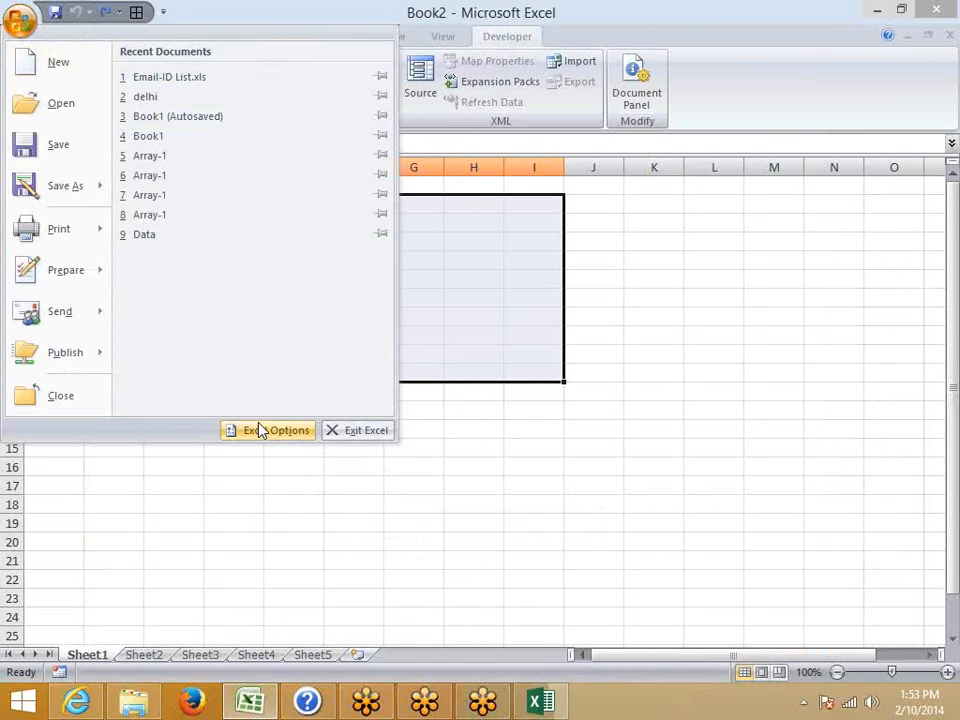
pyautogui.click(262, 431)
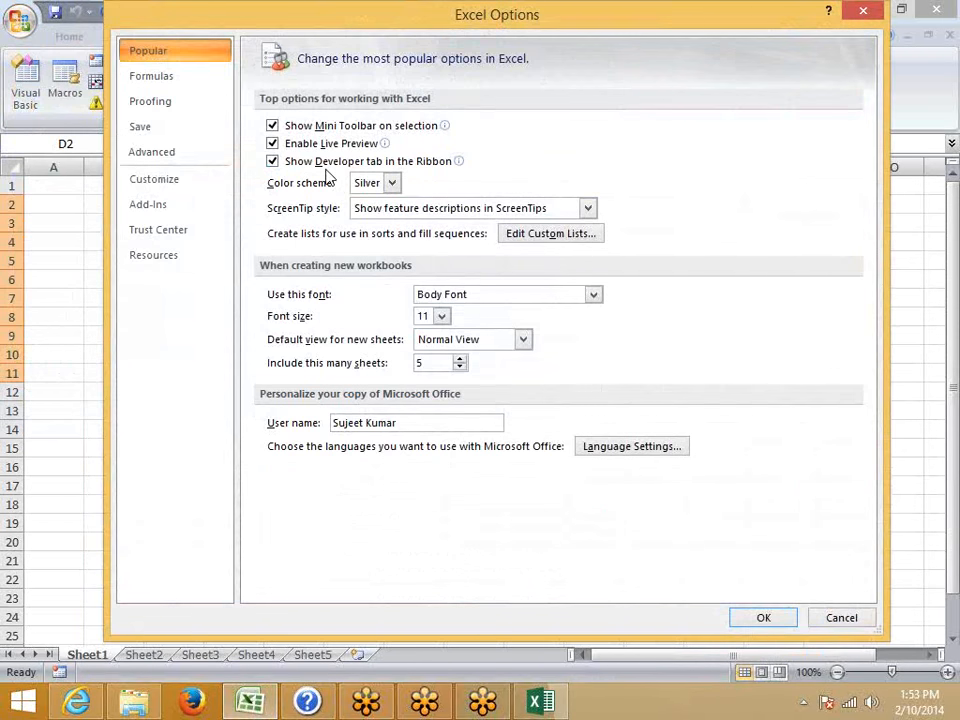
# Step: Find the Developer entry in Excel 2013's Customize Ribbon options, and return to Excel 2007 and cancel its options dialog
pyautogui.click(541, 702)
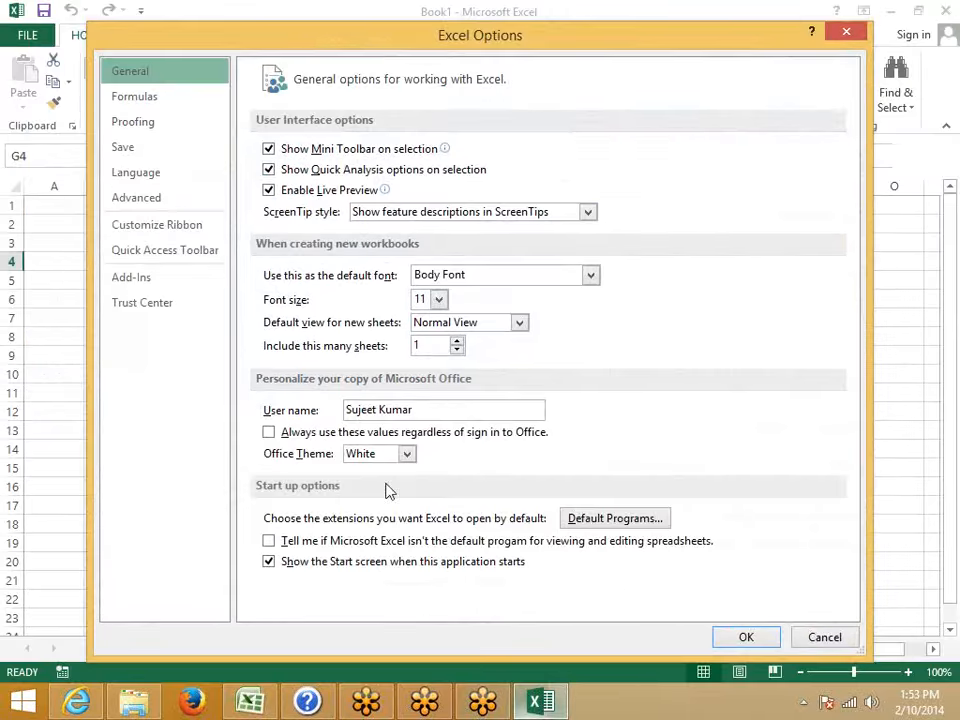
pyautogui.click(178, 230)
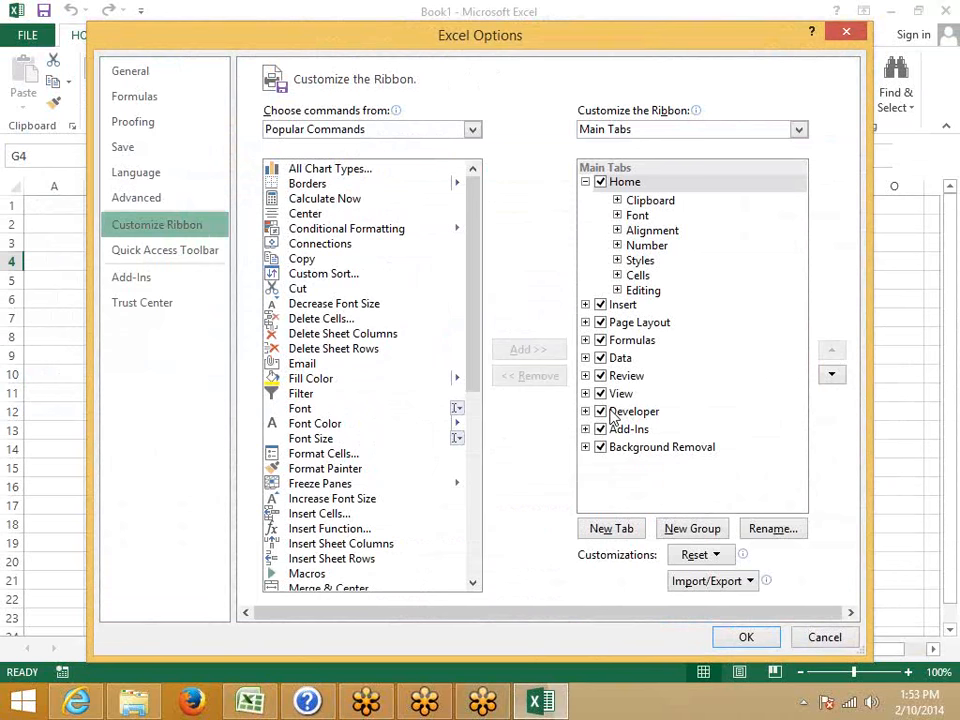
pyautogui.click(250, 702)
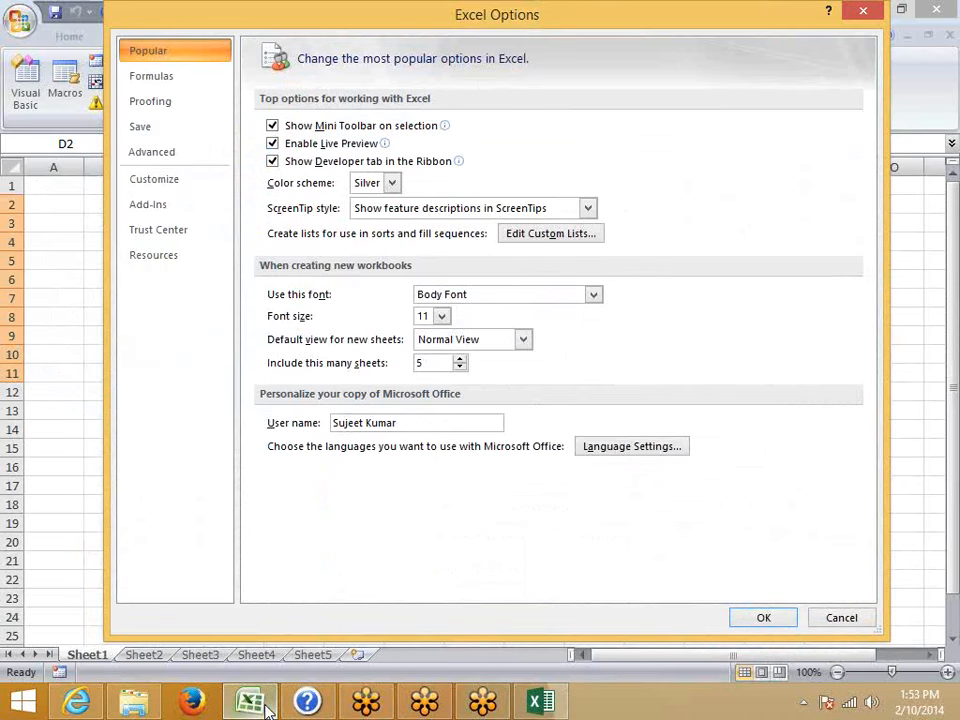
pyautogui.click(843, 622)
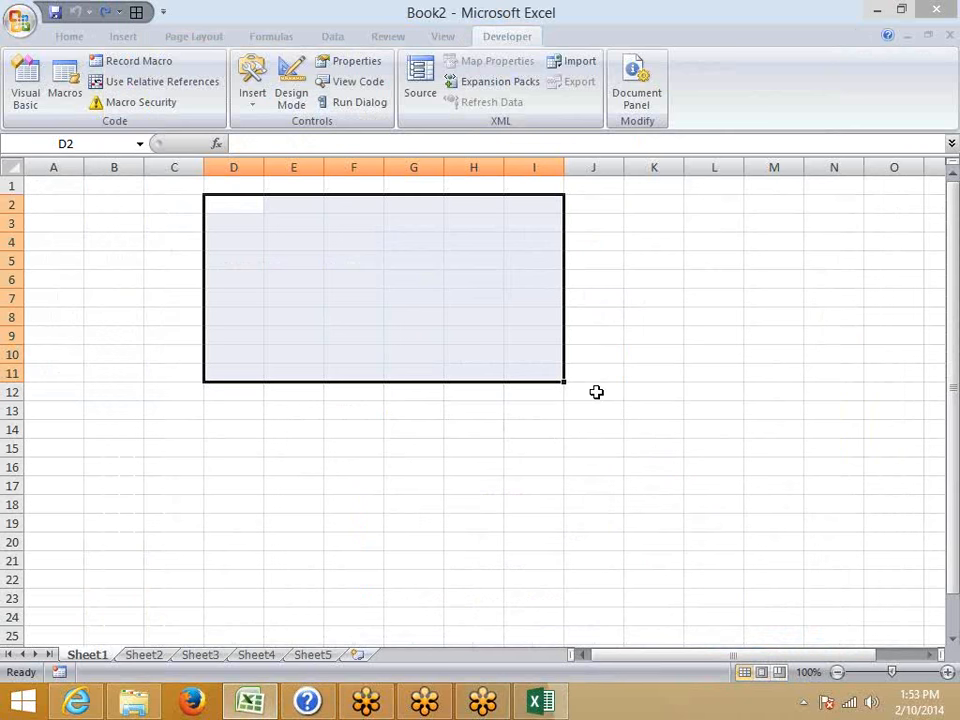
# Step: View the Form Controls and ActiveX Controls that can be inserted from the Developer commands
pyautogui.click(250, 94)
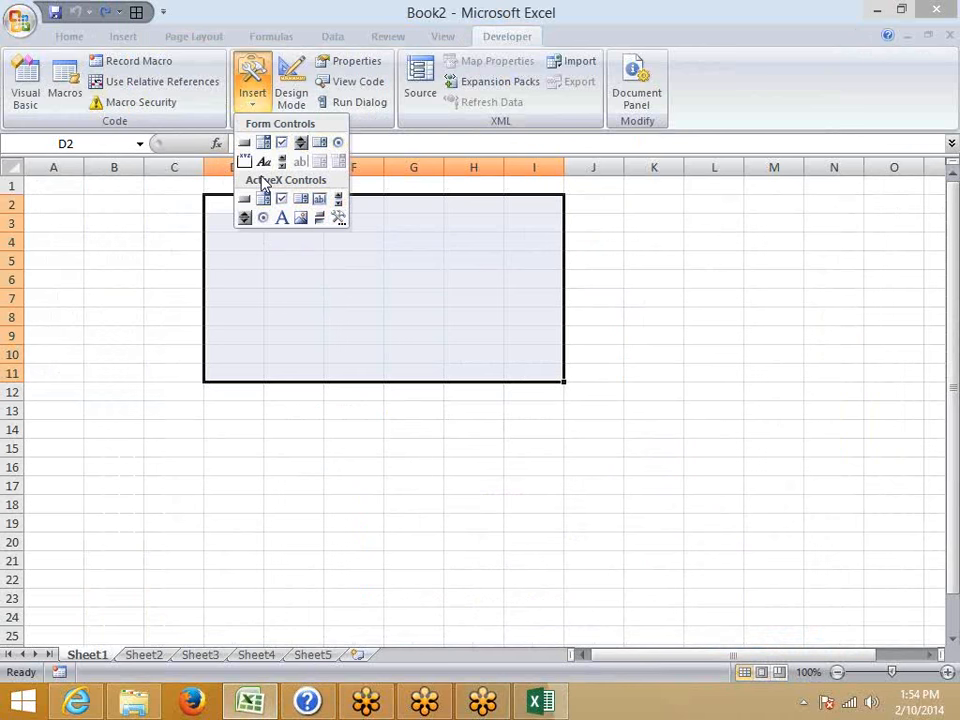
pyautogui.click(571, 372)
# Step: Set the color scheme to Blue in Excel Options and apply the change
pyautogui.click(25, 22)
pyautogui.click(263, 434)
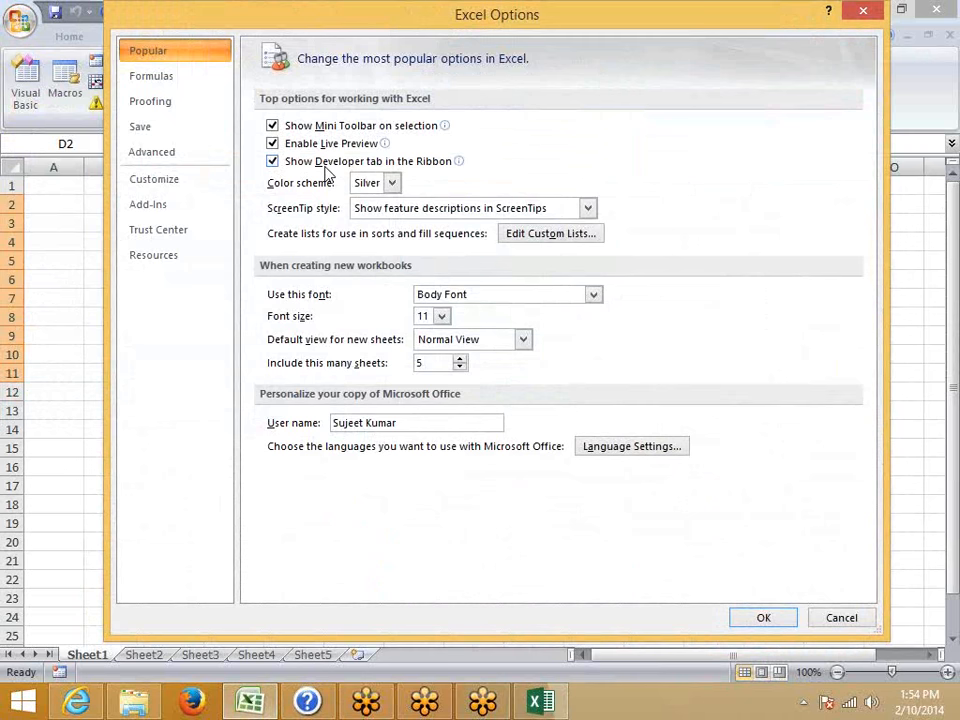
pyautogui.moveTo(325, 173)
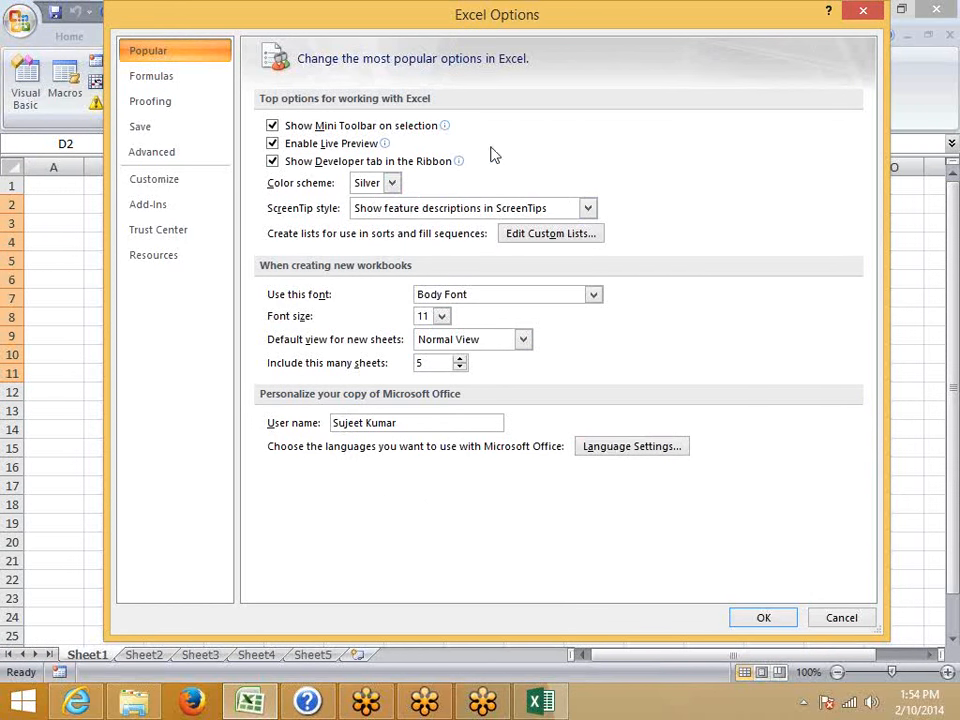
pyautogui.click(391, 184)
pyautogui.click(384, 204)
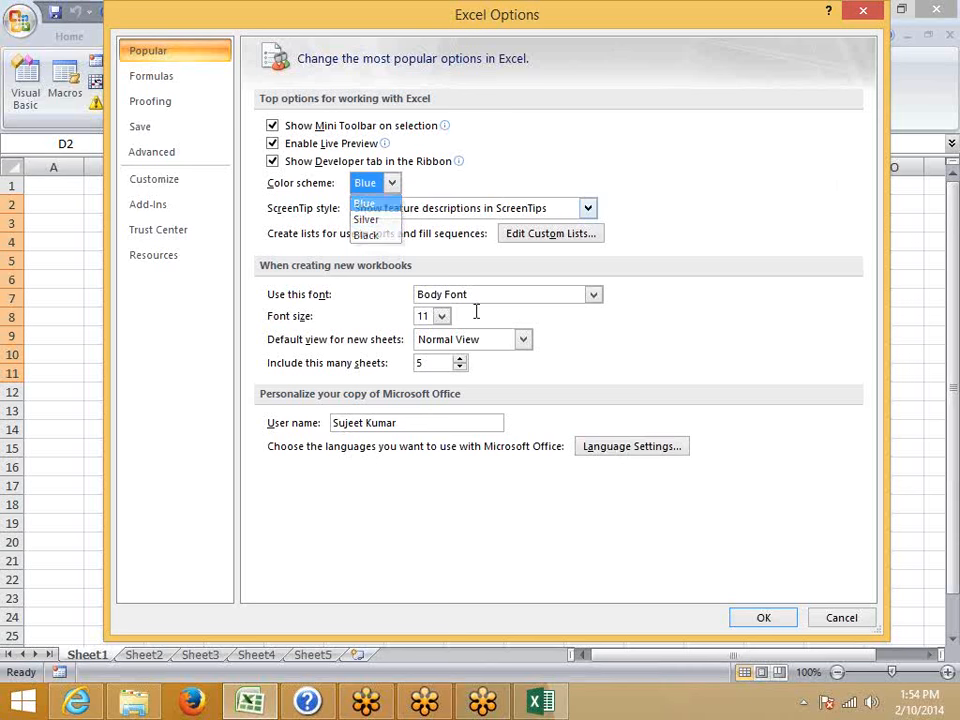
pyautogui.click(765, 617)
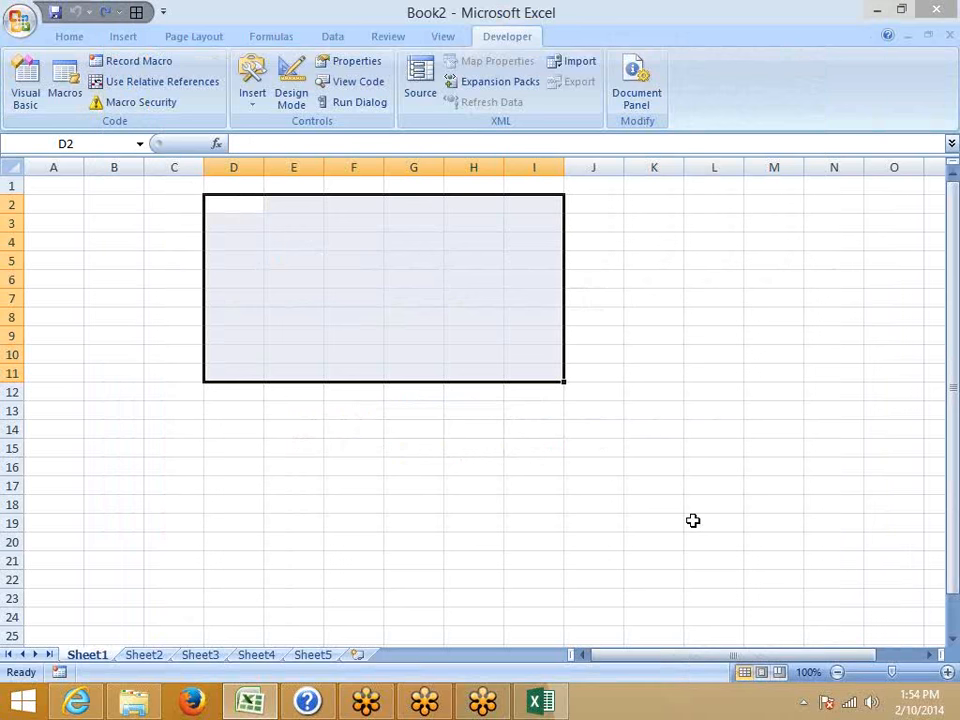
# Step: Check the available color schemes in Excel Options, close the dialog, and return to the Home commands
pyautogui.click(19, 20)
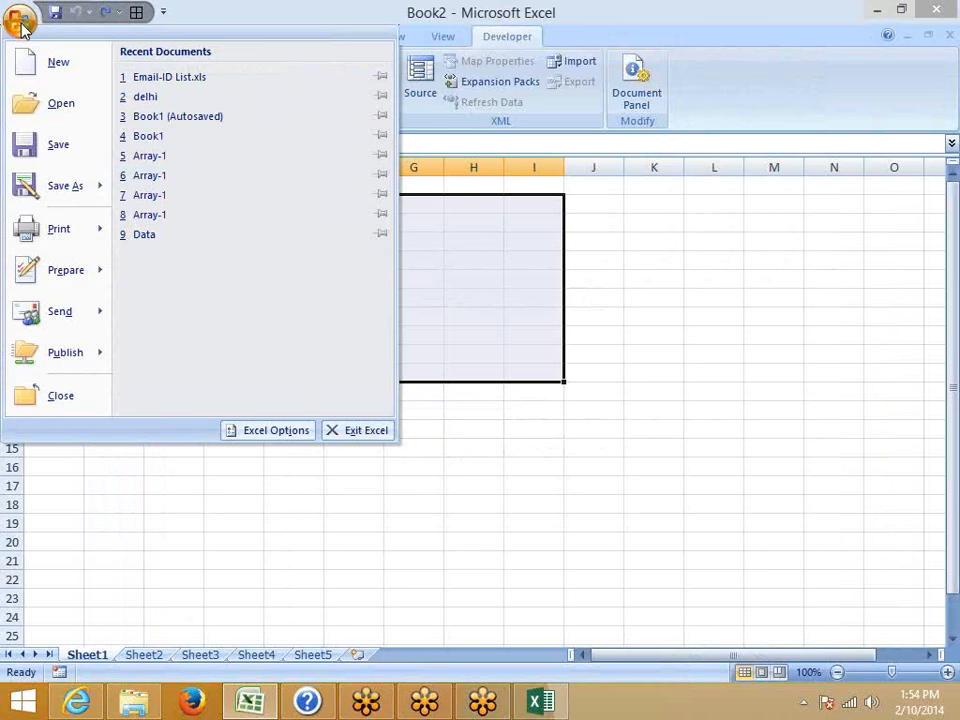
pyautogui.click(259, 430)
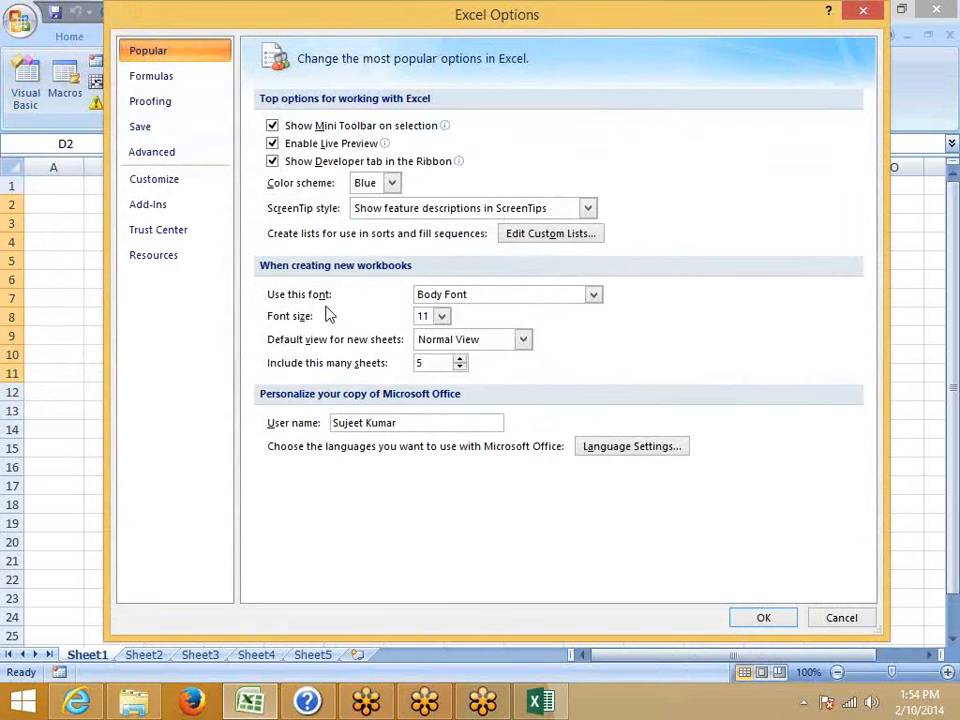
pyautogui.click(391, 183)
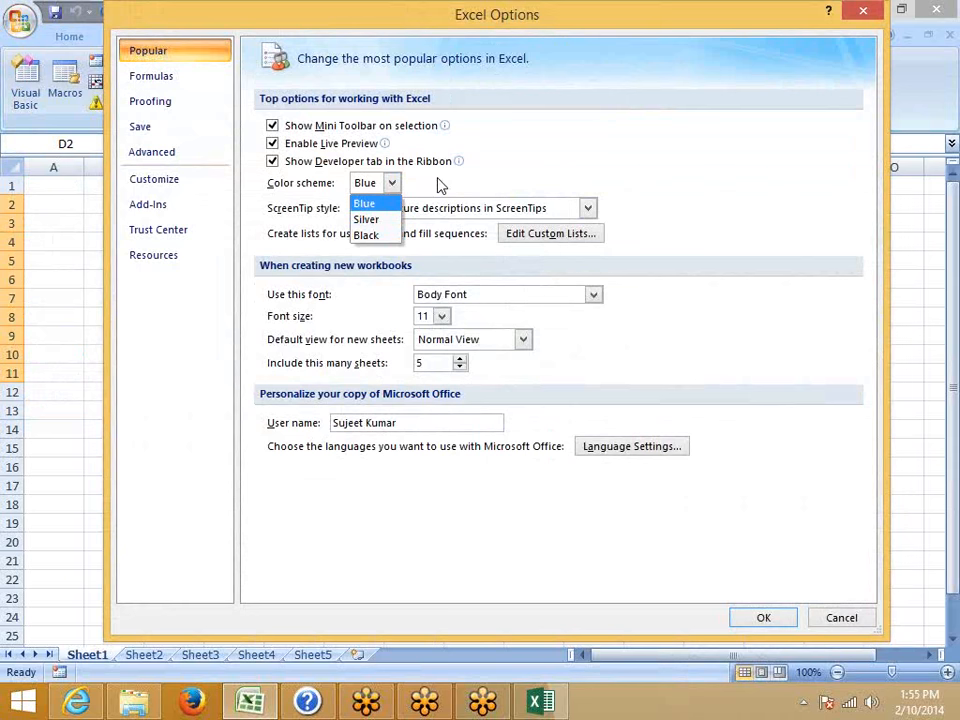
pyautogui.click(440, 185)
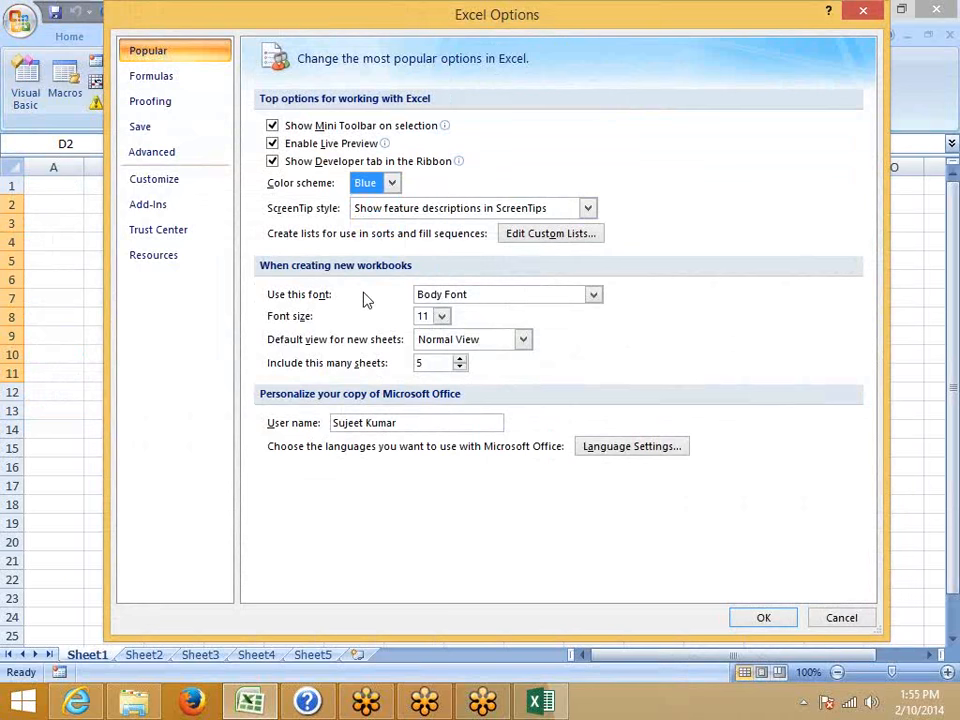
pyautogui.press('Return')
pyautogui.click(293, 279)
pyautogui.click(69, 36)
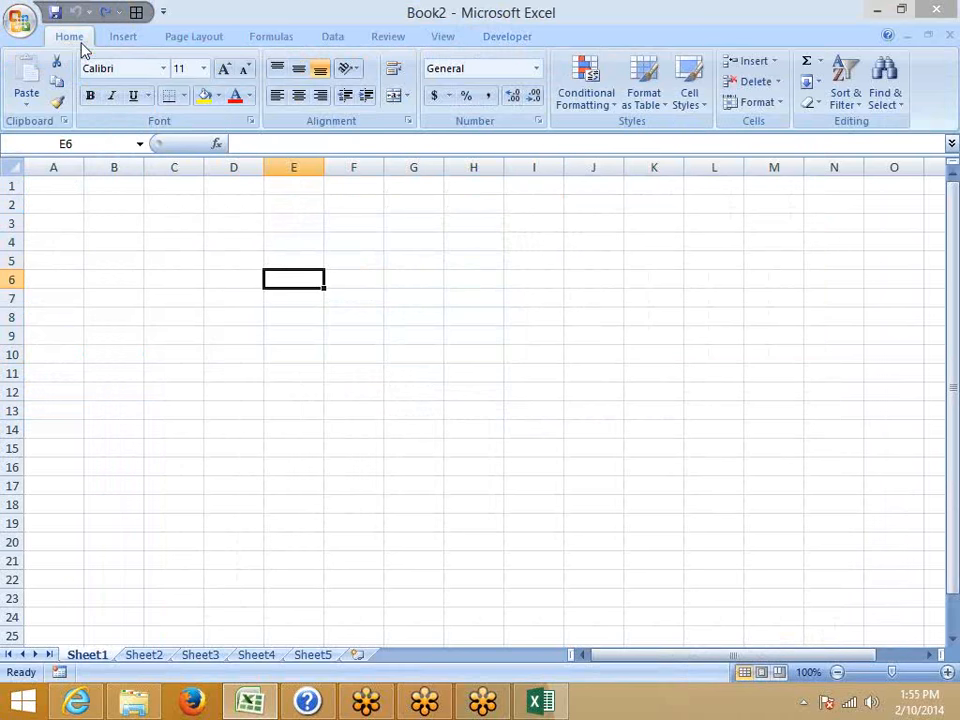
pyautogui.click(587, 371)
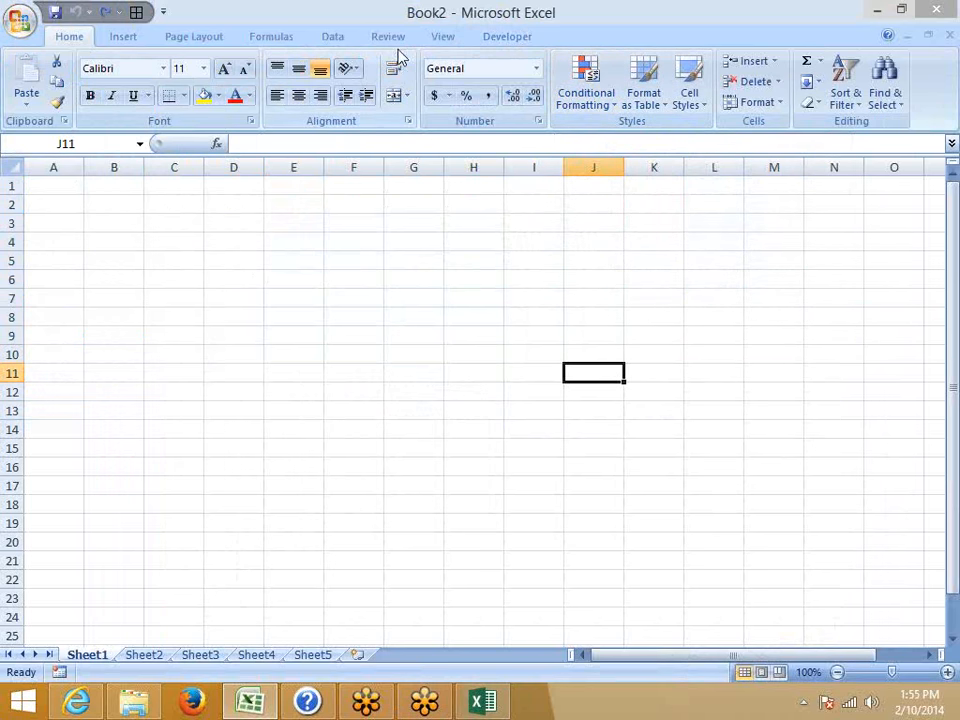
# Step: View the ScreenTip style choices in Excel Options and cancel the dialog without changing the style
pyautogui.click(20, 21)
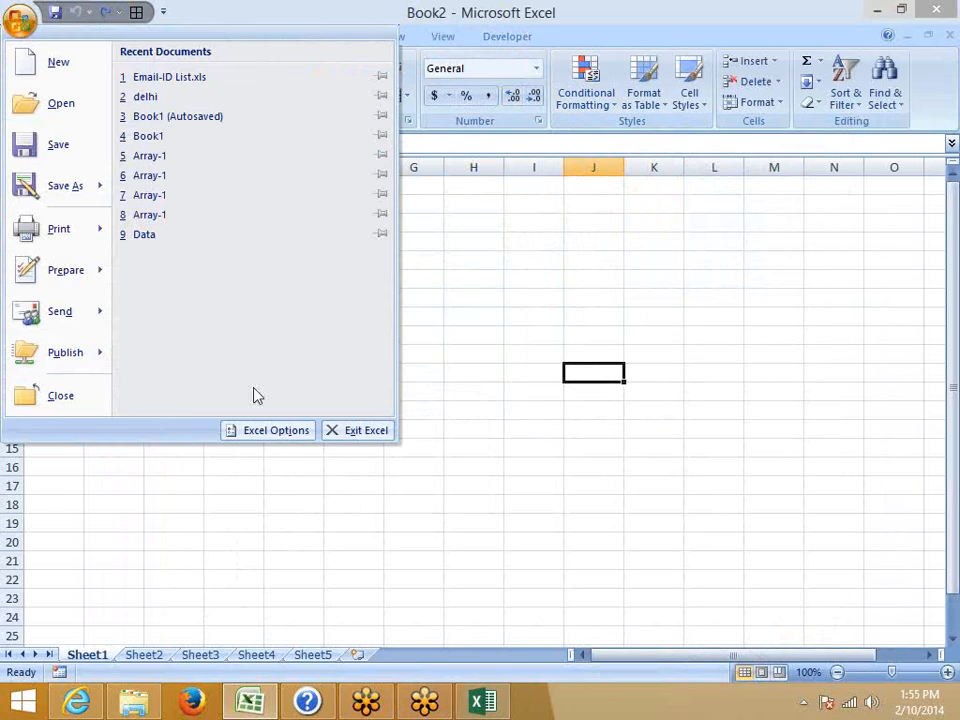
pyautogui.click(276, 430)
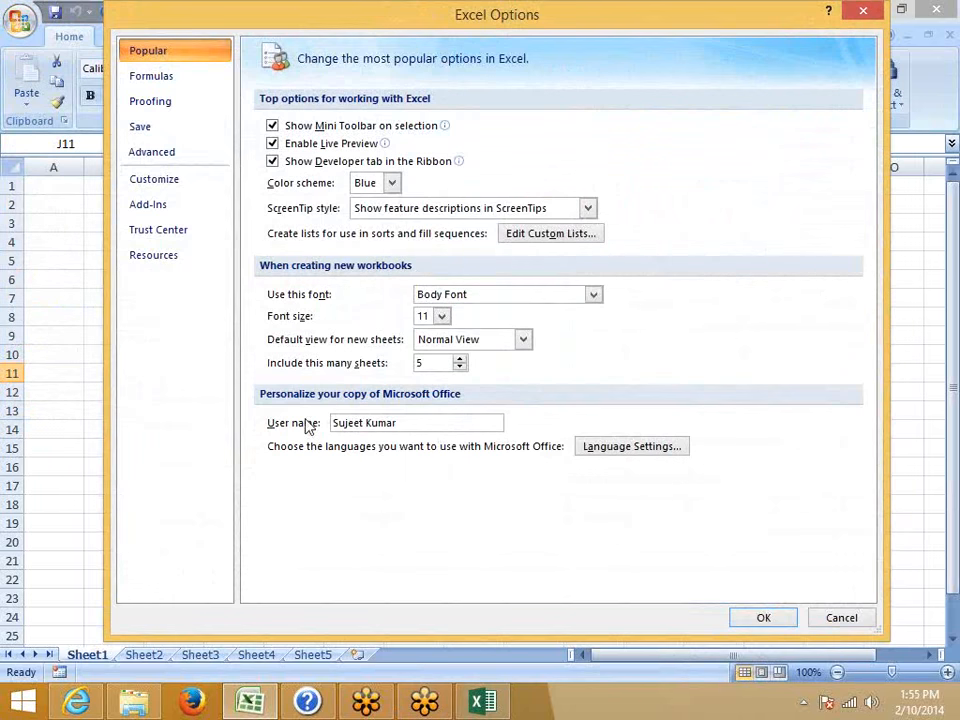
pyautogui.click(386, 210)
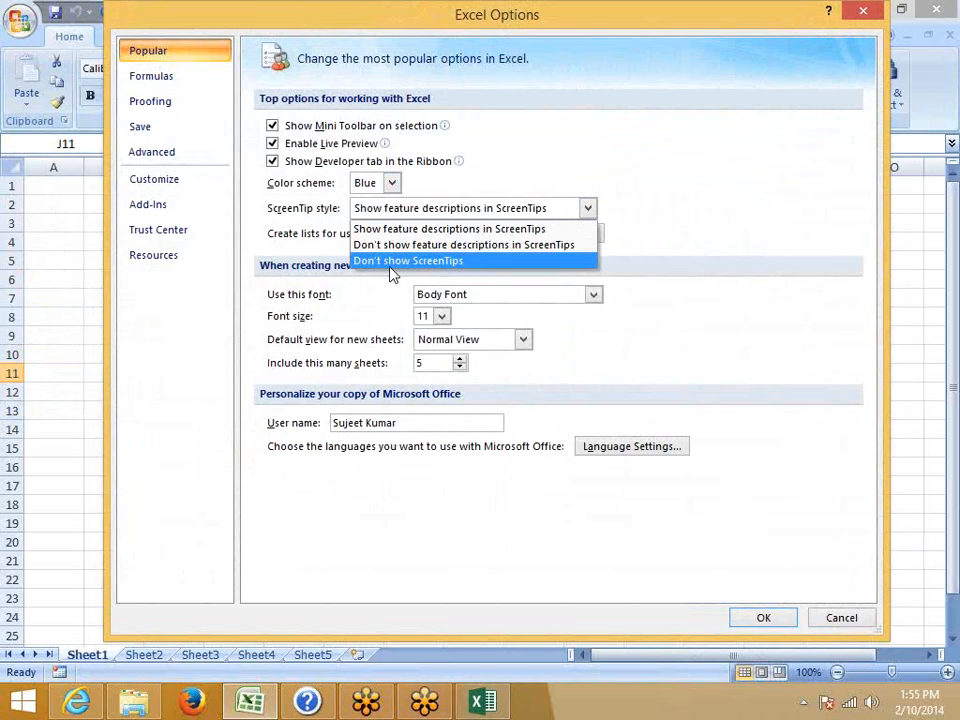
pyautogui.click(702, 337)
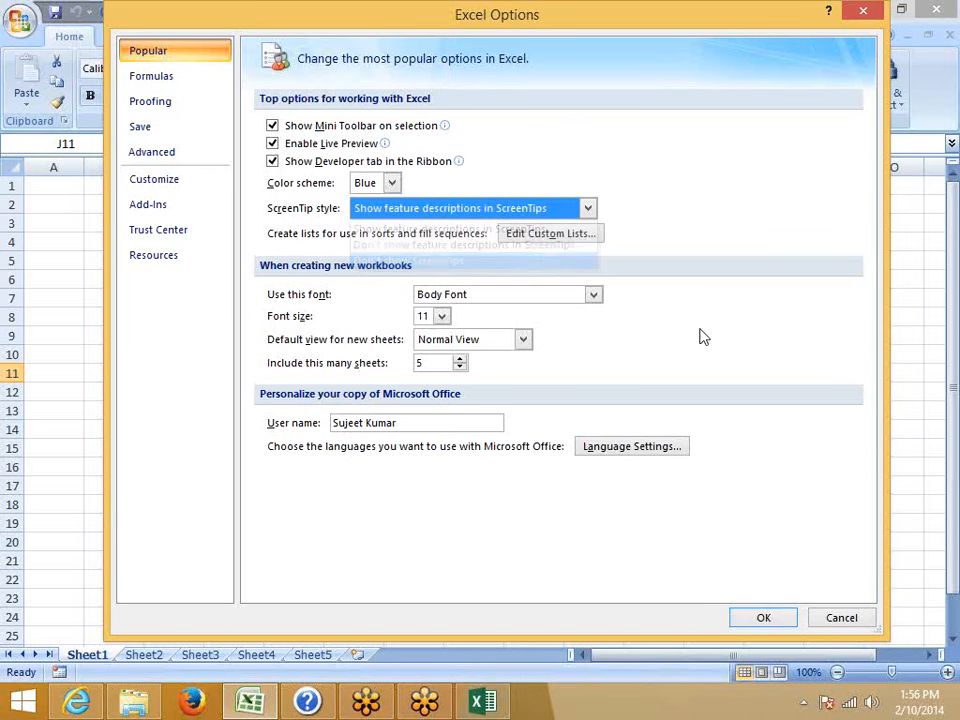
pyautogui.click(838, 616)
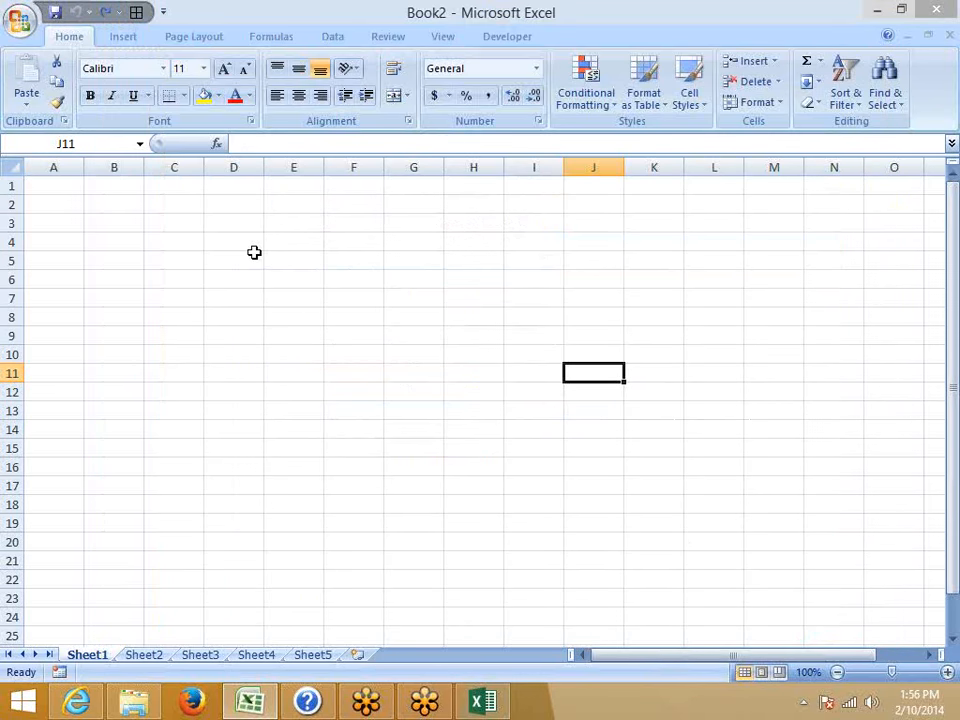
# Step: Enter Jan in cell A1 and fill the month series down to A17
pyautogui.click(35, 188)
pyautogui.write('JAn')
pyautogui.press('Return')
pyautogui.click(35, 188)
pyautogui.moveTo(85, 195); pyautogui.dragTo(85, 492)
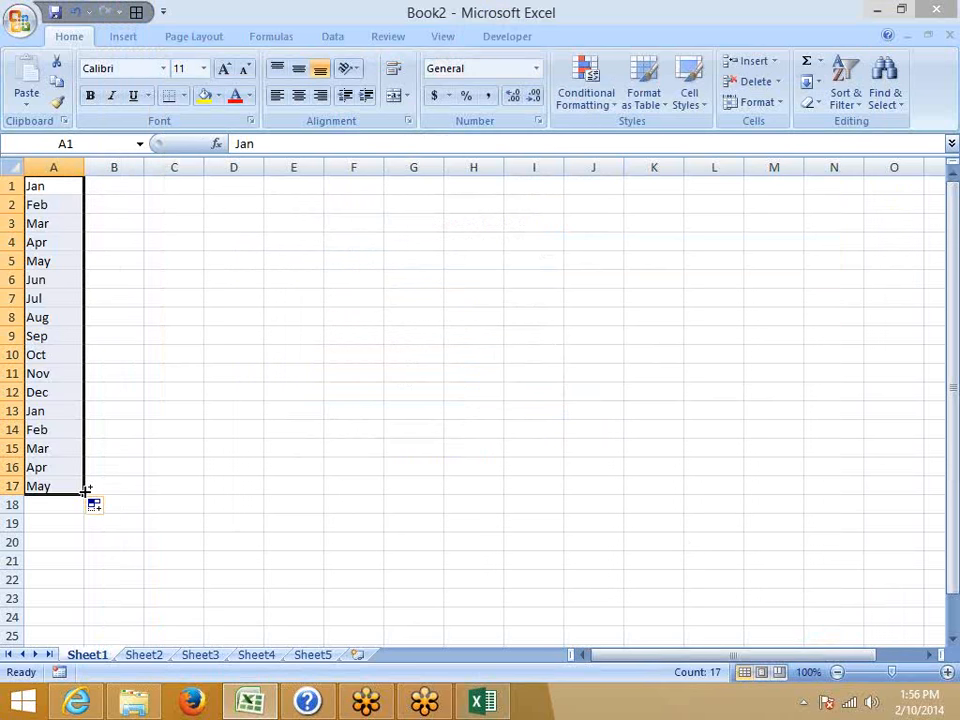
# Step: Enter Sun in cell B1 and fill the weekday series down to B17
pyautogui.press('Up')
pyautogui.press('Right')
pyautogui.write('Sun')
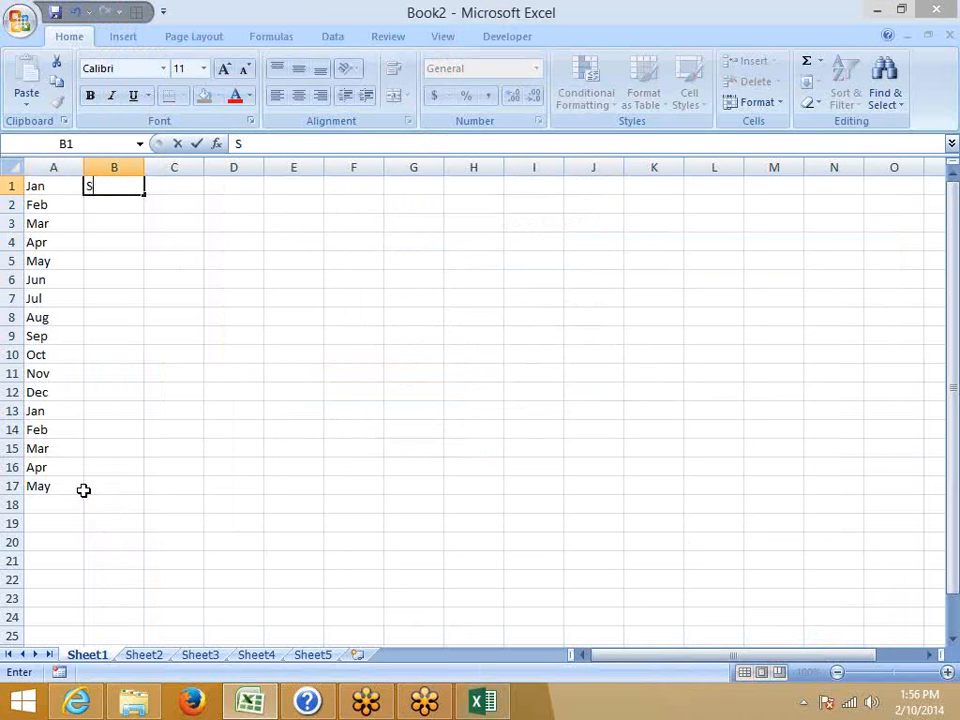
pyautogui.press('Return')
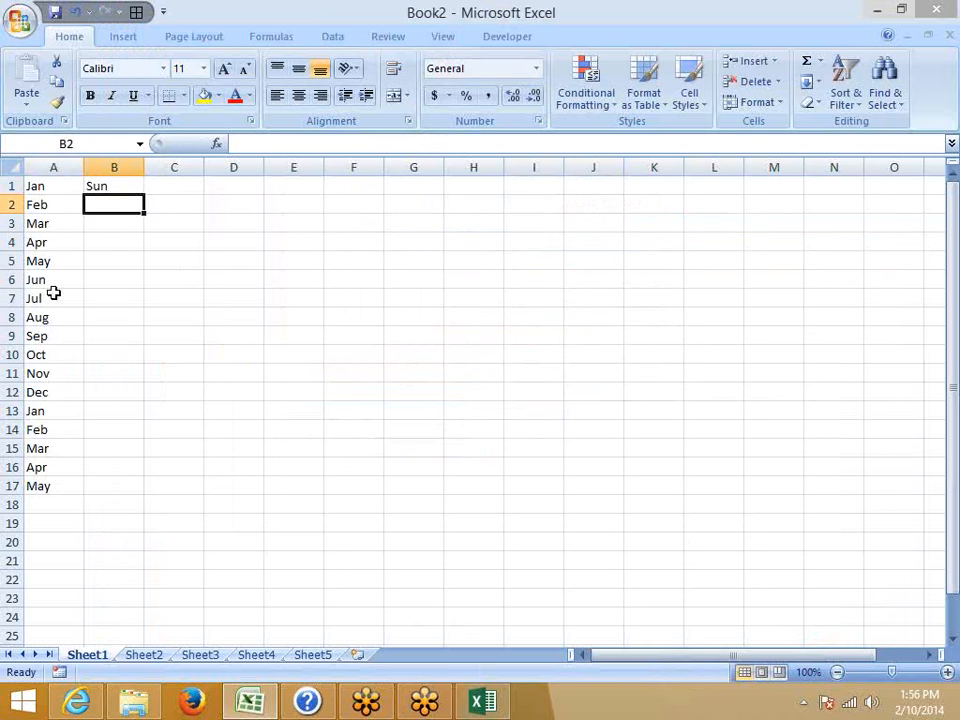
pyautogui.click(118, 189)
pyautogui.doubleClick(144, 195)
# Step: Try filling a first name from C1 down to C17, and clear those cells again
pyautogui.click(195, 187)
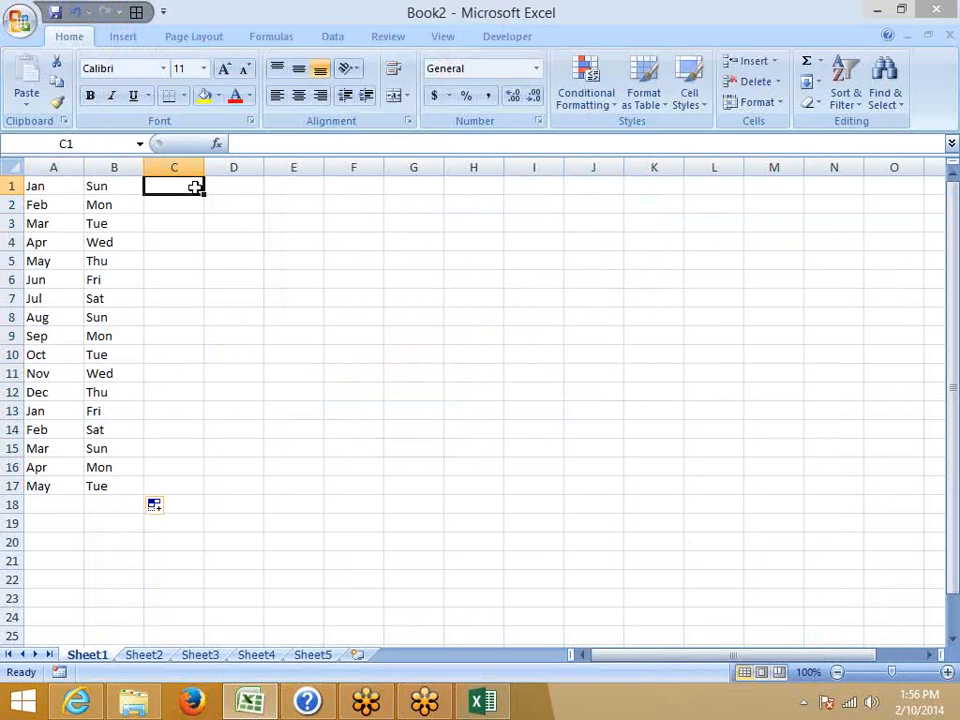
pyautogui.write('Sujeet')
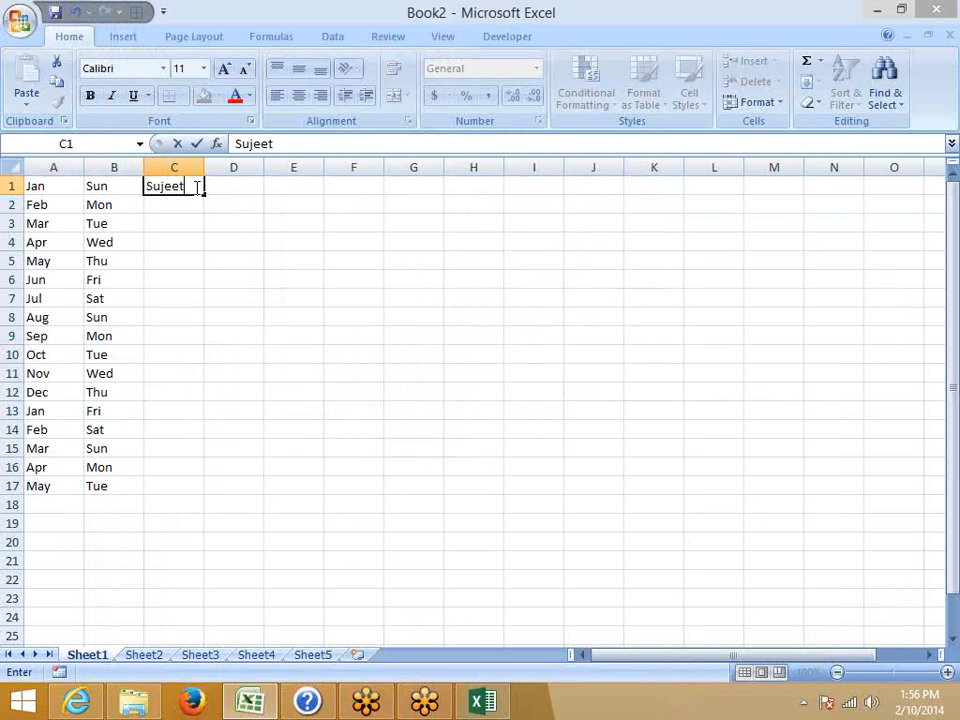
pyautogui.press('Return')
pyautogui.click(195, 187)
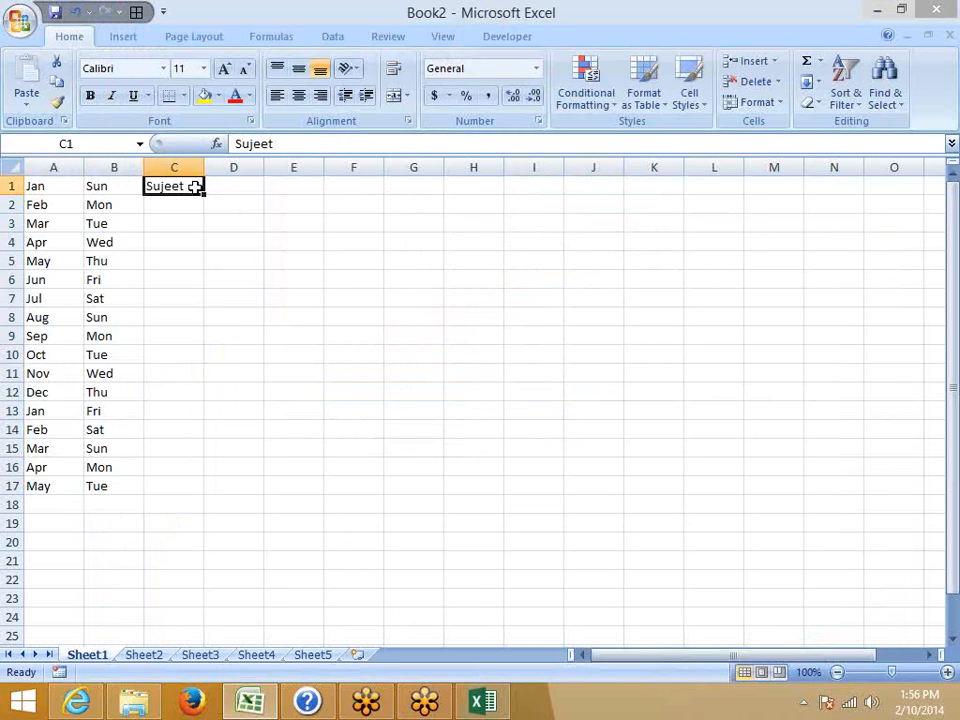
pyautogui.doubleClick(200, 193)
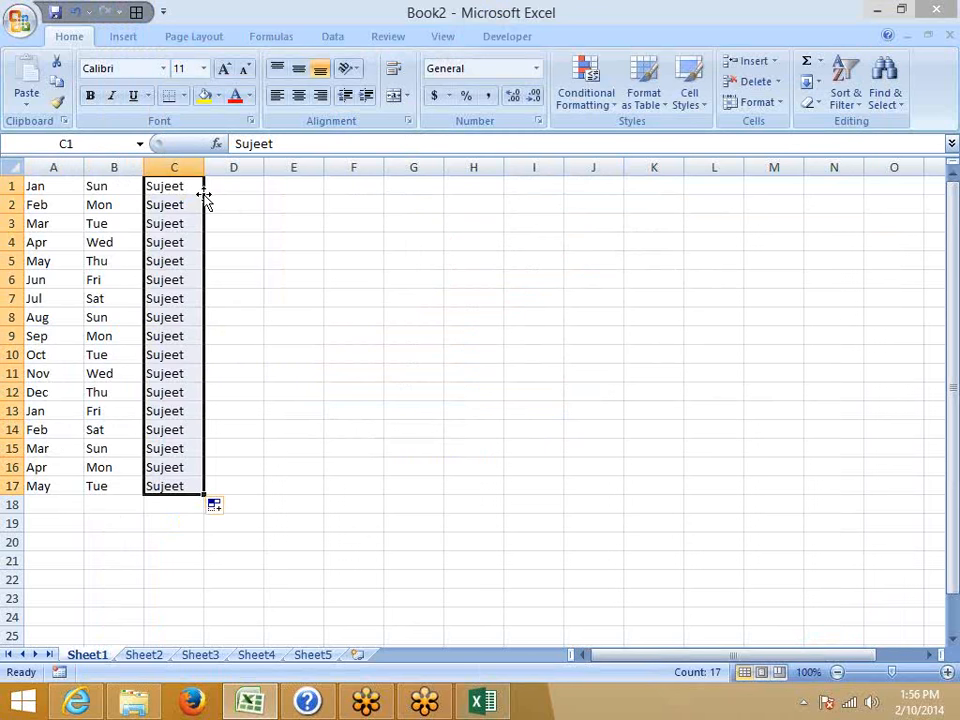
pyautogui.click(241, 170)
pyautogui.click(240, 183)
pyautogui.moveTo(170, 188); pyautogui.dragTo(170, 484)
pyautogui.press('Delete')
# Step: Enter the first name that starts the existing custom list in C1 and fill the series down to C17
pyautogui.press('Up')
pyautogui.write('Pu')
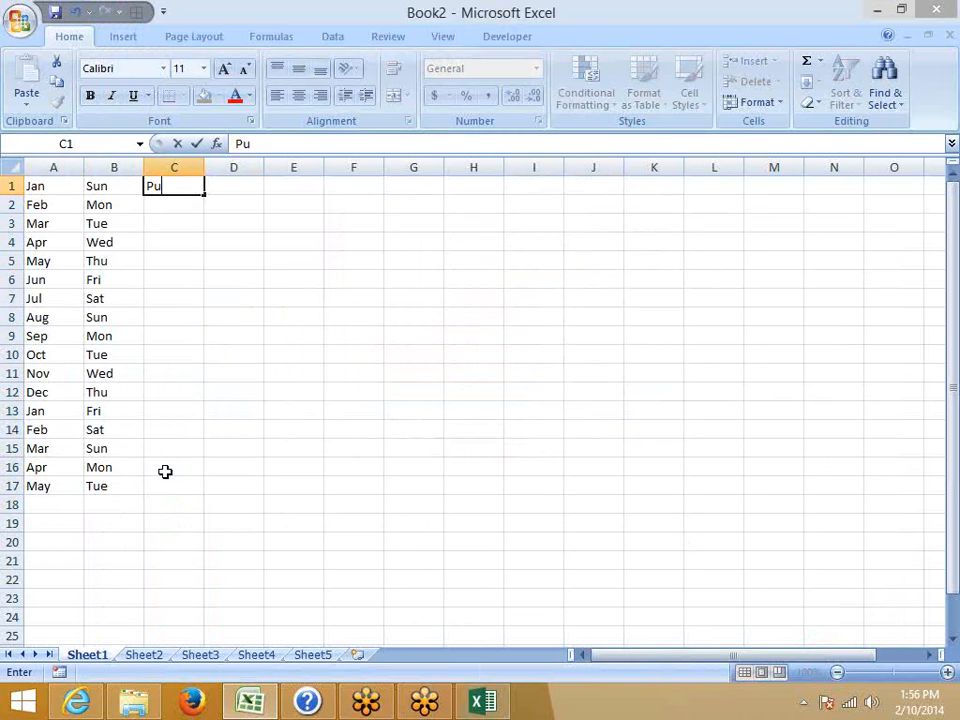
pyautogui.write('neet')
pyautogui.press('Return')
pyautogui.press('Up')
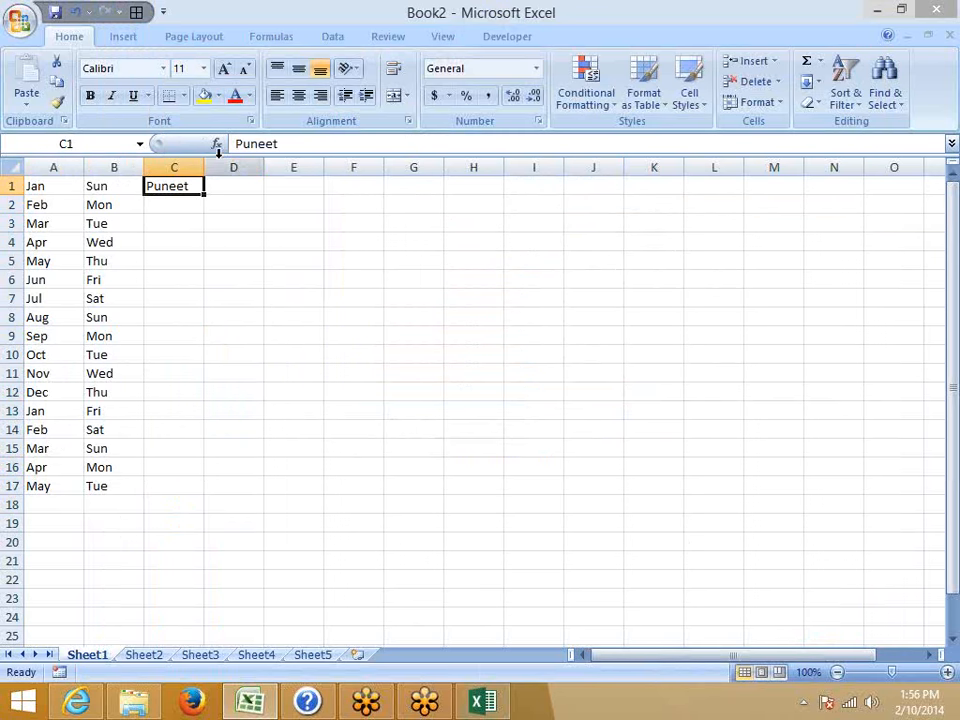
pyautogui.doubleClick(202, 195)
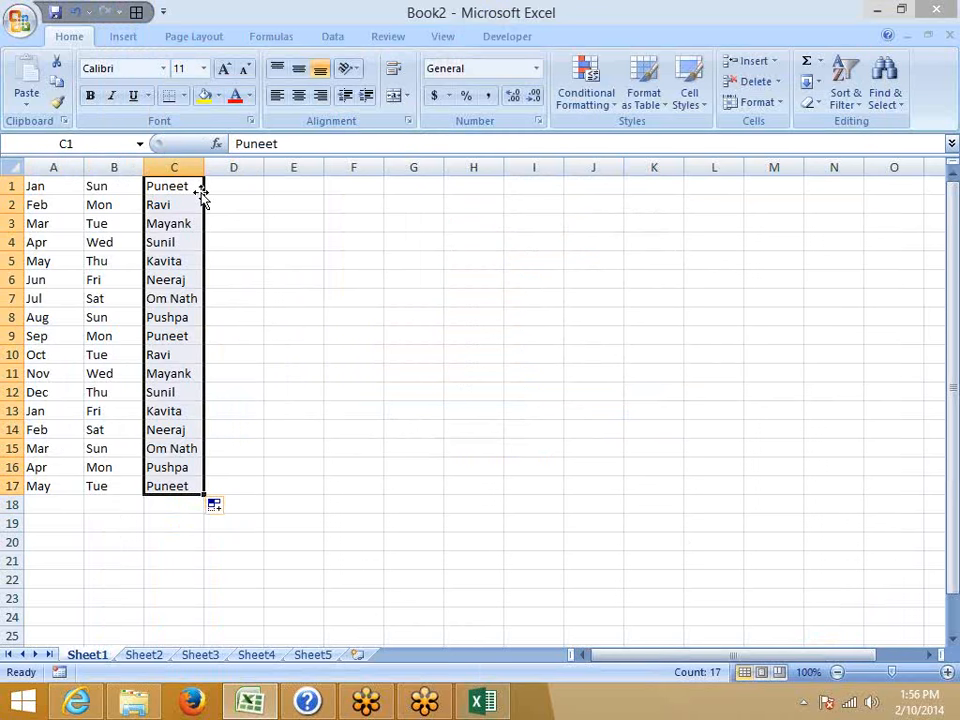
# Step: Open the Custom Lists editor from the Popular settings of Excel Options and place it clear of the filled columns
pyautogui.click(63, 187)
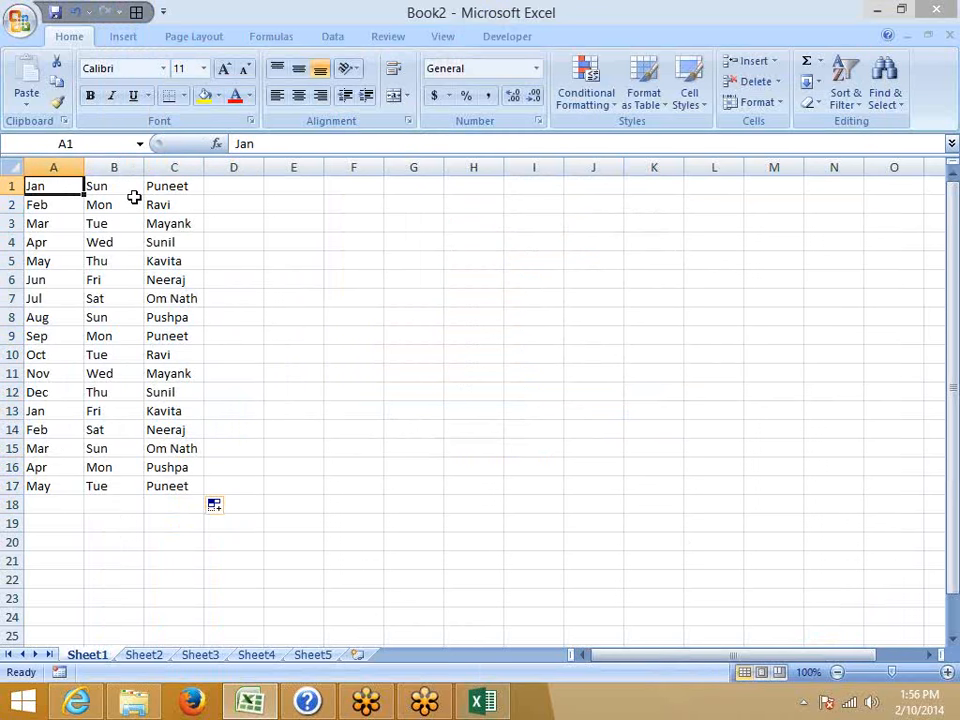
pyautogui.click(271, 189)
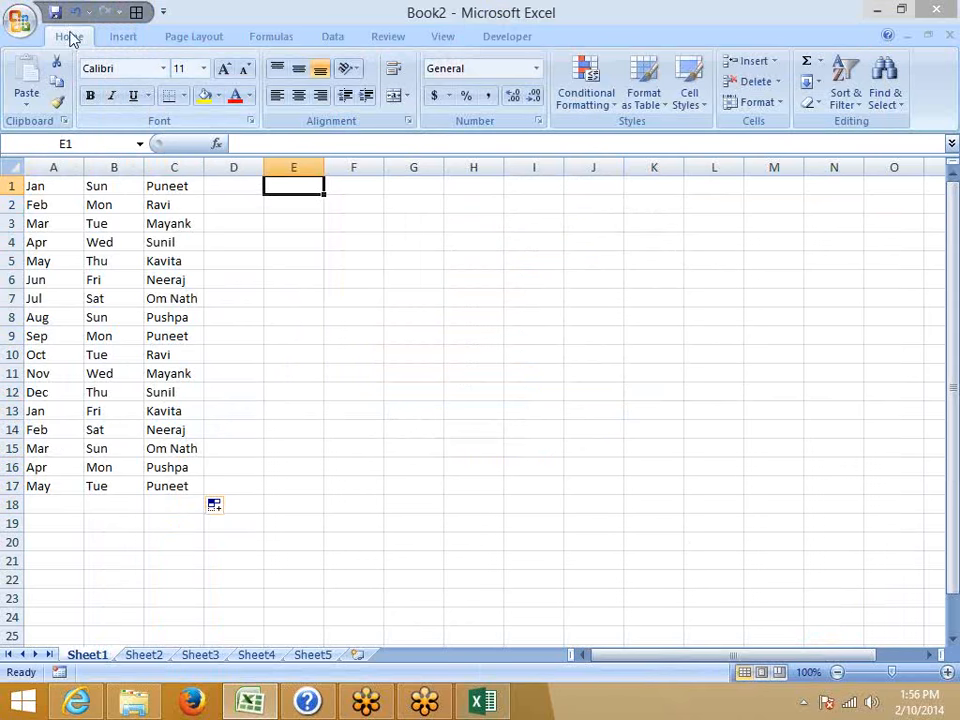
pyautogui.click(20, 20)
pyautogui.click(292, 432)
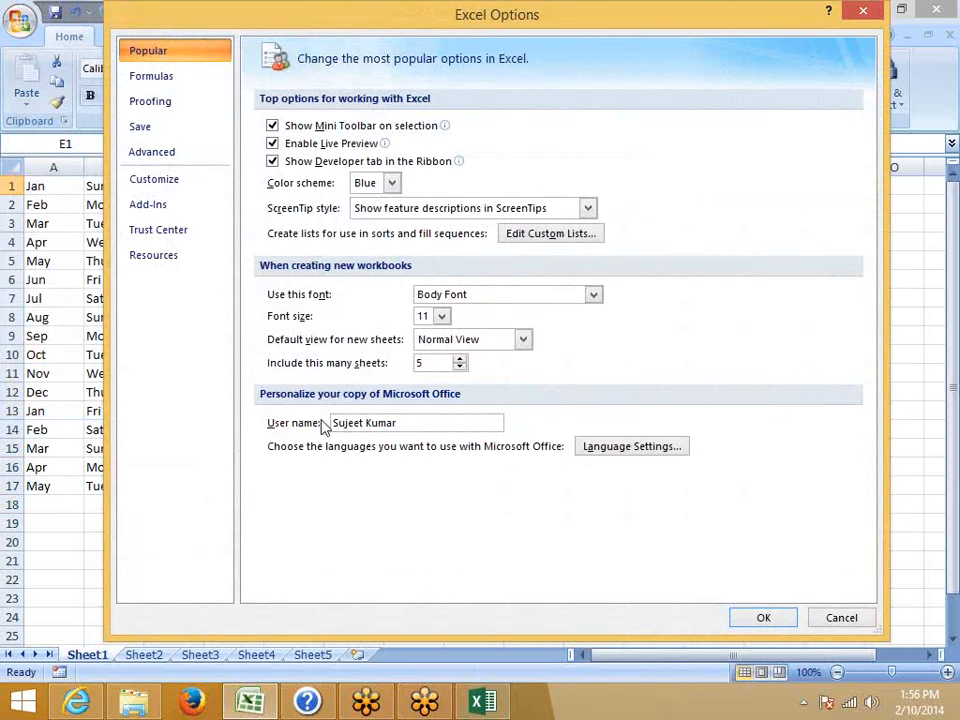
pyautogui.click(535, 234)
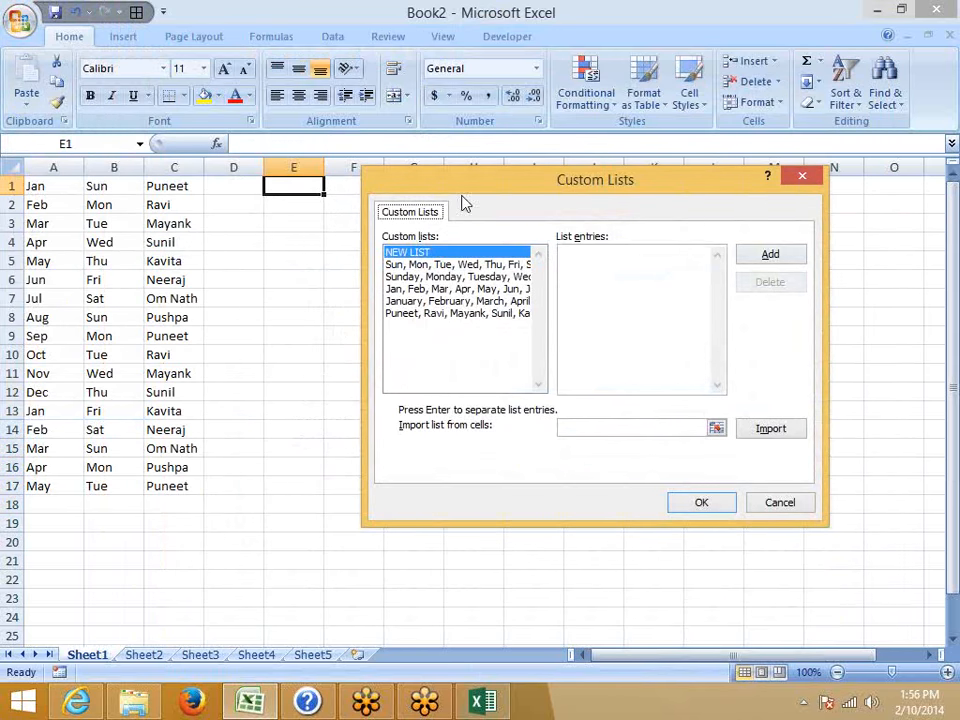
pyautogui.moveTo(465, 193); pyautogui.dragTo(333, 133)
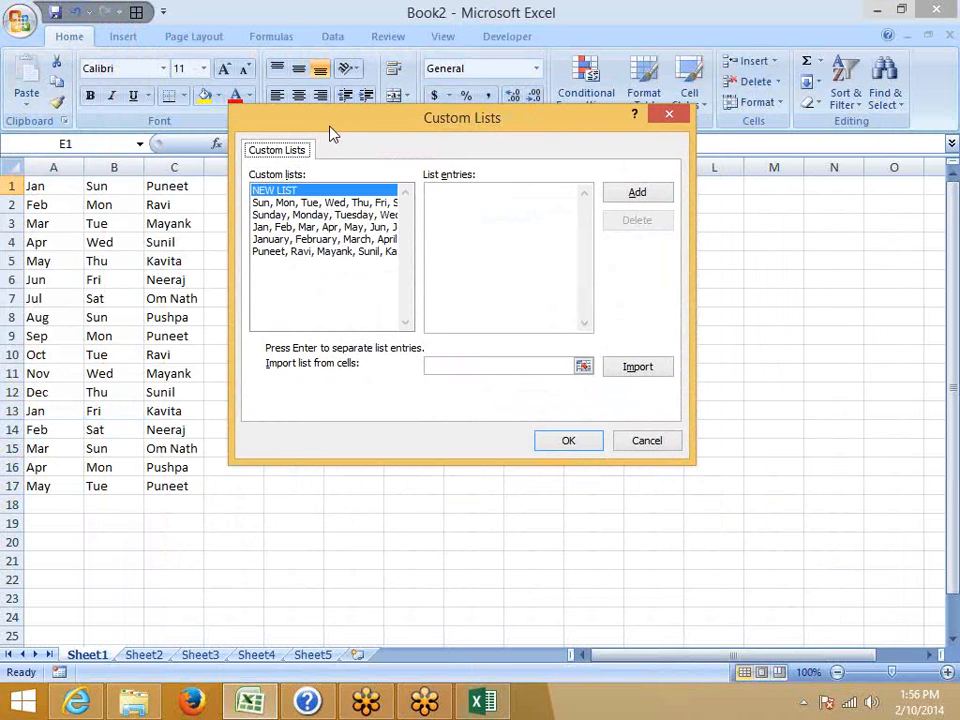
# Step: Add a custom list with the entries Delhi, Pune, Jaipur, Noida, Indore and Kanpur, and confirm both dialogs
pyautogui.click(443, 197)
pyautogui.write('DEL')
pyautogui.press('BackSpace')
pyautogui.press('BackSpace')
pyautogui.write('elhi')
pyautogui.press('Return')
pyautogui.write('Pu')
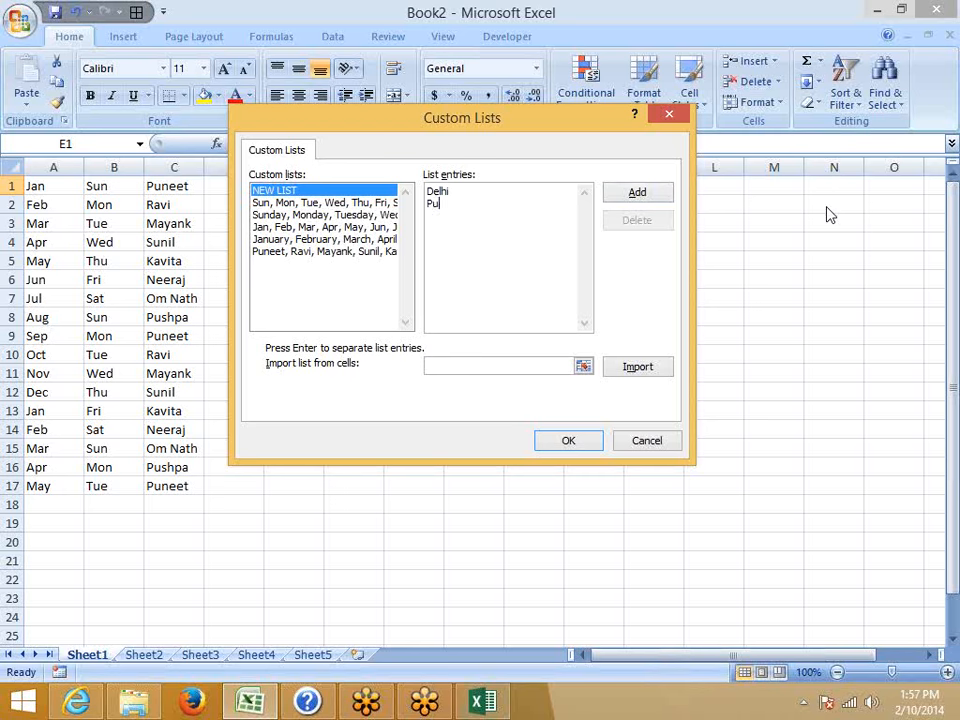
pyautogui.write('ne')
pyautogui.press('Return')
pyautogui.write('Jaipur')
pyautogui.press('Return')
pyautogui.write('Noida')
pyautogui.press('Return')
pyautogui.write('Indore')
pyautogui.press('Return')
pyautogui.write('Kanpur')
pyautogui.click(637, 192)
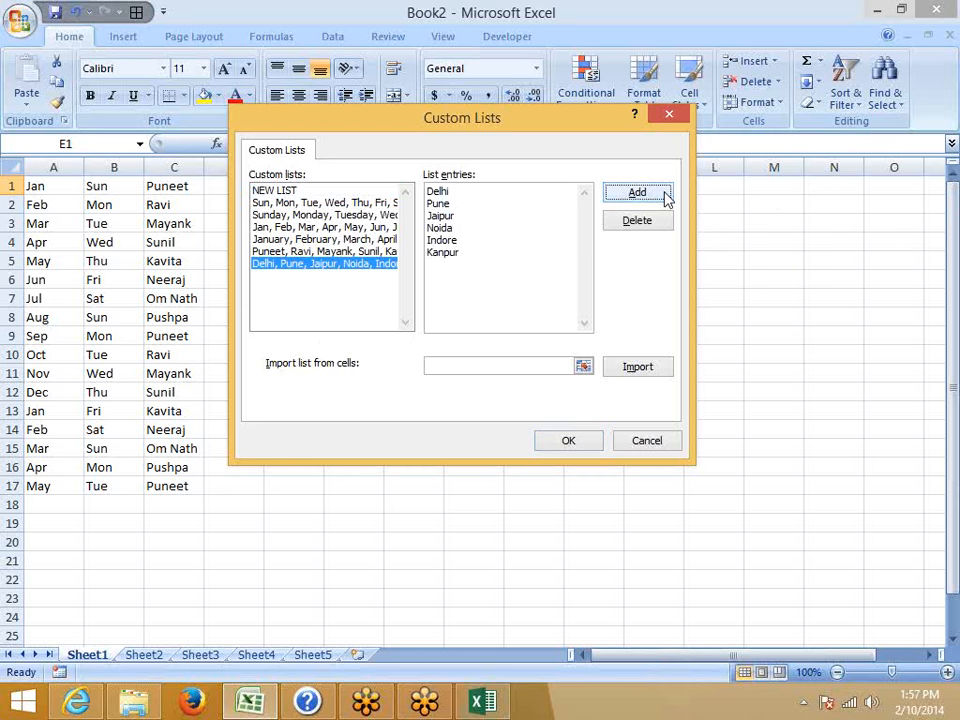
pyautogui.click(583, 444)
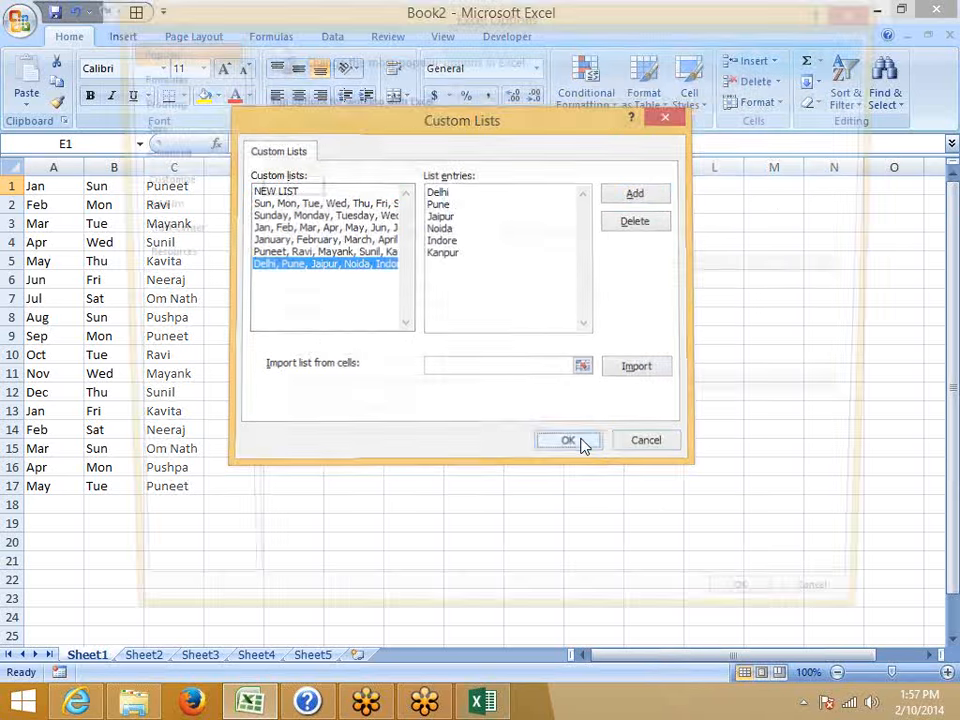
pyautogui.click(754, 618)
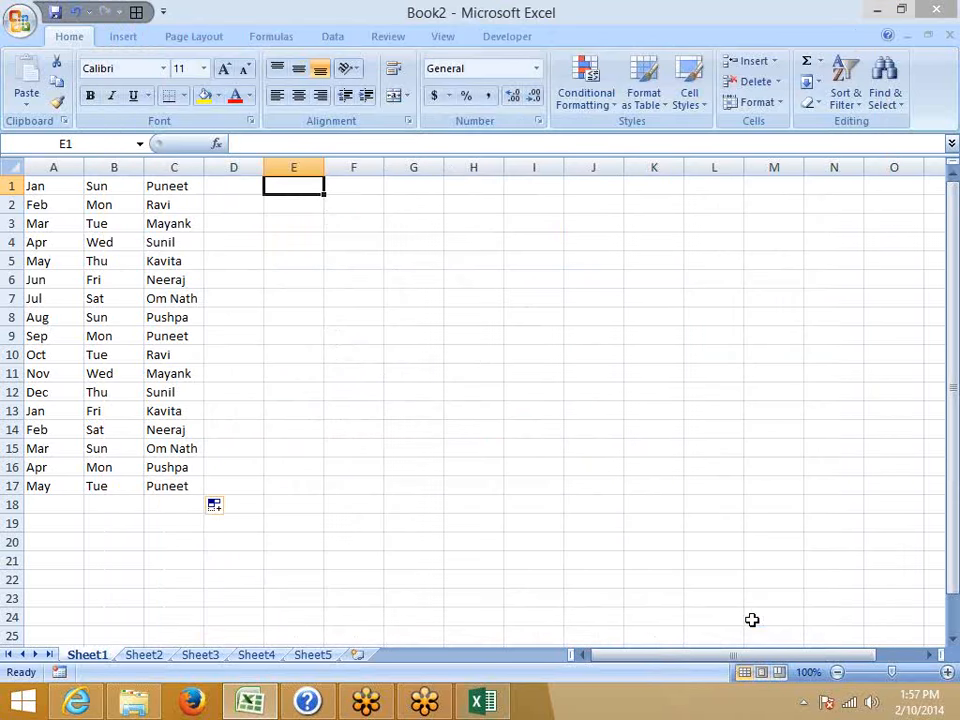
# Step: Enter Noida in cell D1 and fill the city series down to D17
pyautogui.press('Left')
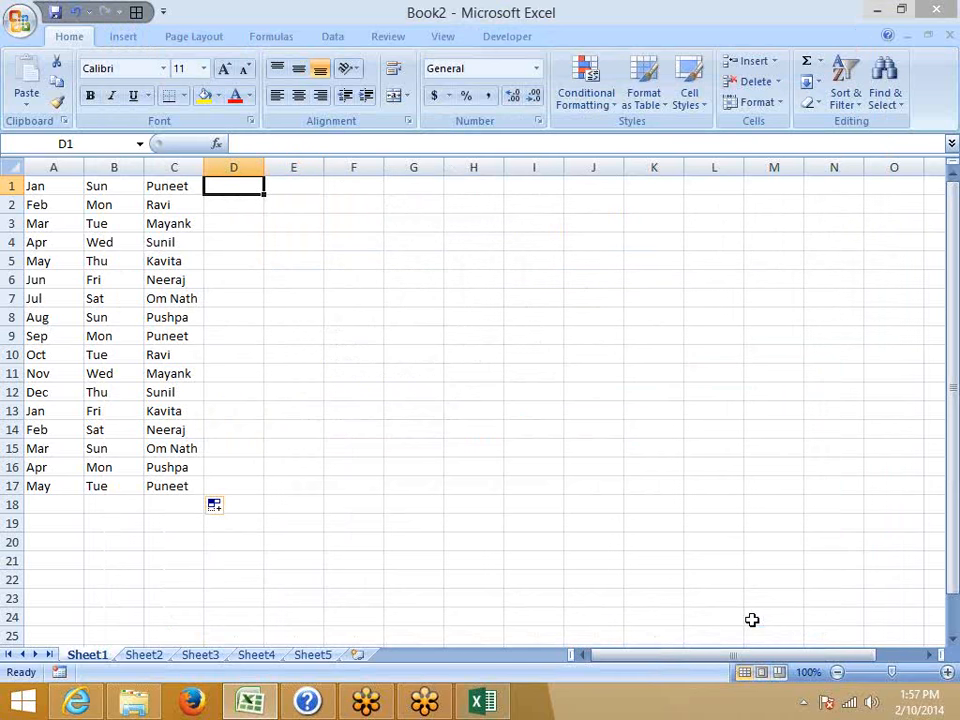
pyautogui.write('Noida')
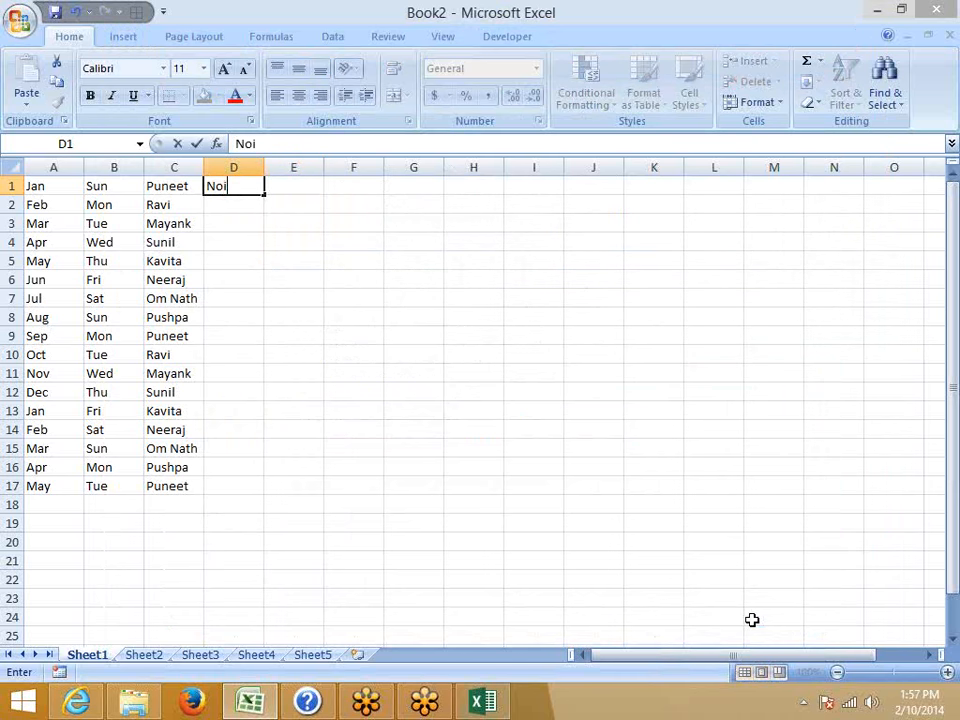
pyautogui.click(353, 390)
pyautogui.click(236, 184)
pyautogui.doubleClick(265, 195)
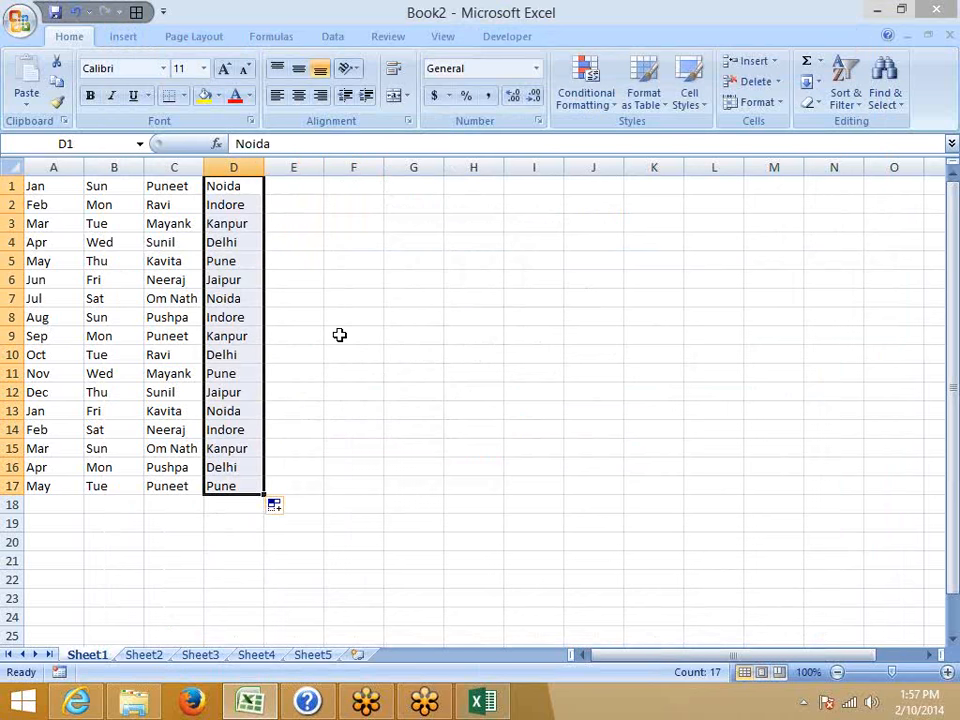
pyautogui.click(55, 337)
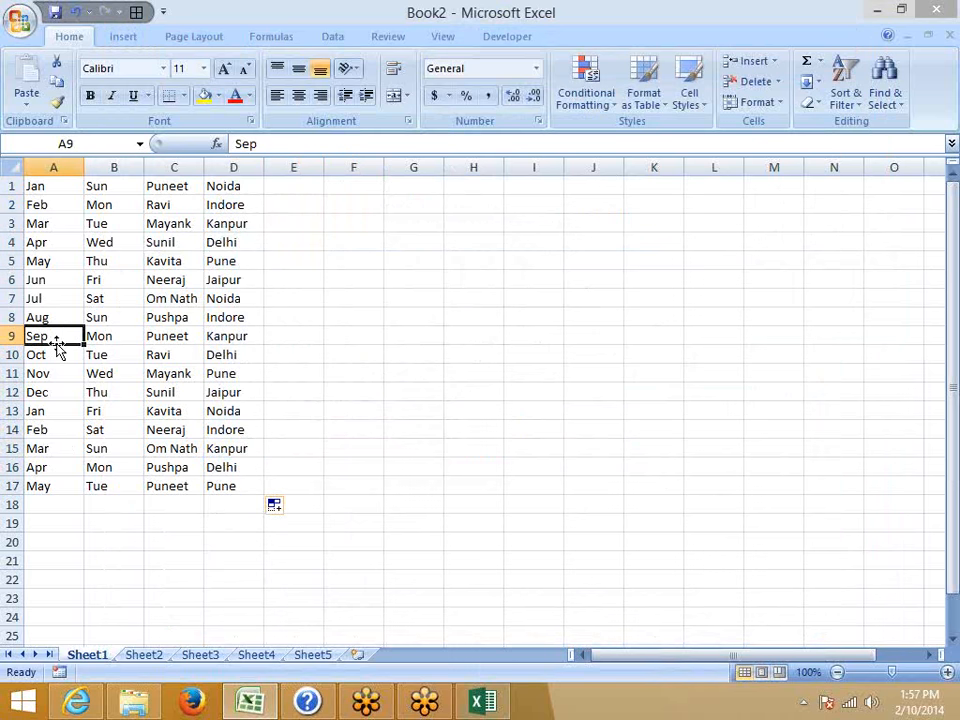
pyautogui.click(242, 187)
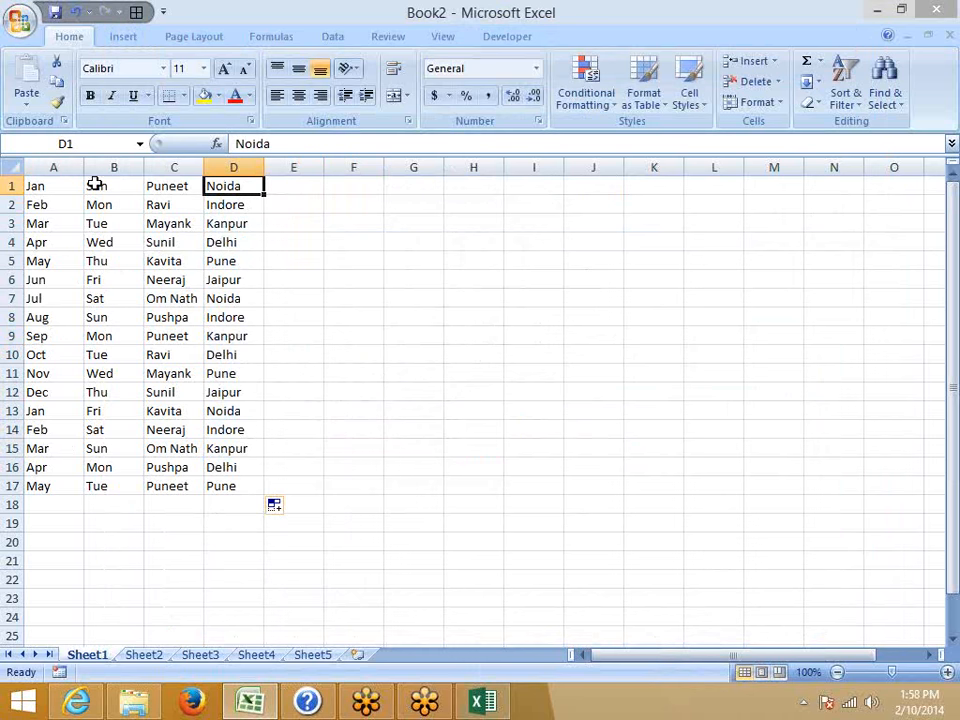
# Step: Open the Custom Lists editor from the Popular settings of Excel Options and place it clear of the empty columns
pyautogui.click(20, 20)
pyautogui.click(285, 443)
pyautogui.click(26, 20)
pyautogui.click(276, 430)
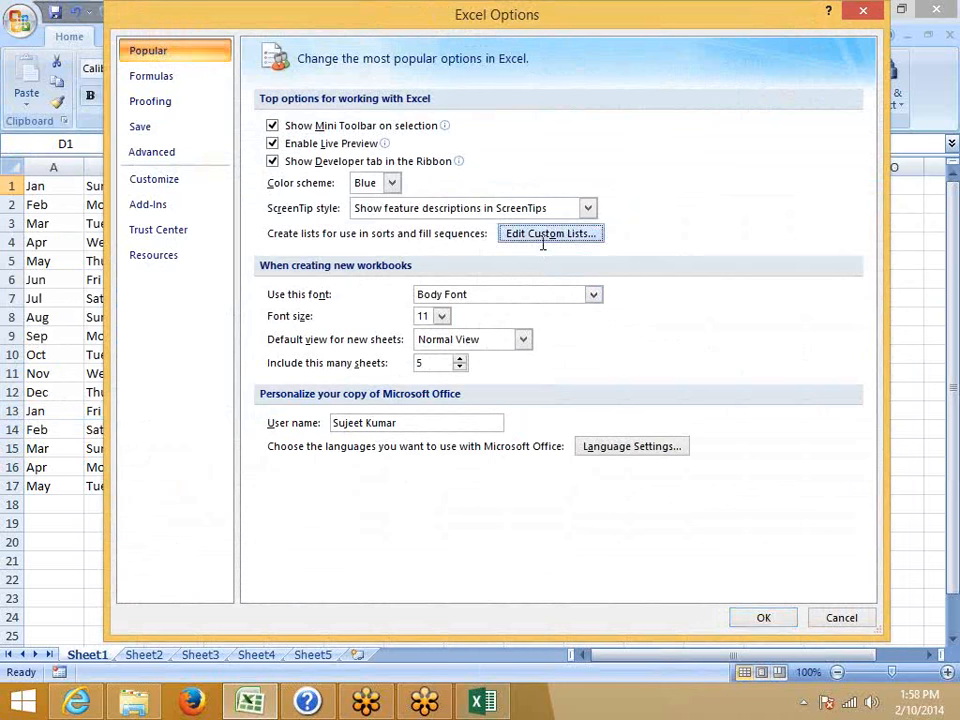
pyautogui.click(542, 238)
pyautogui.moveTo(483, 118); pyautogui.dragTo(239, 25)
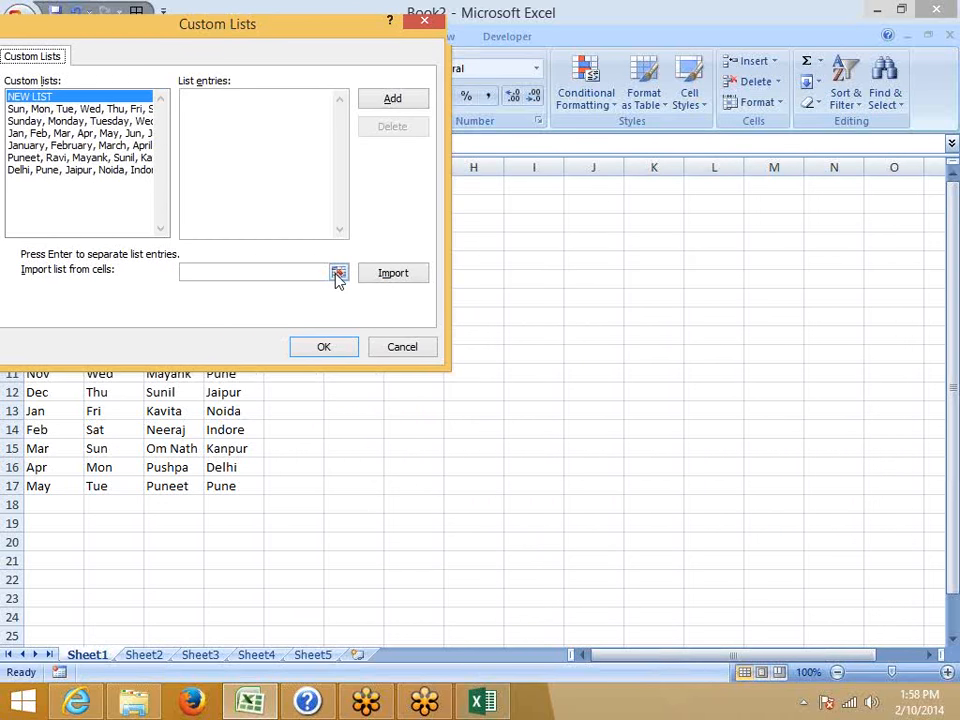
# Step: Pick I3:J14 as the cell range for importing a list, clear the range again and cancel the Custom Lists editor
pyautogui.click(338, 273)
pyautogui.moveTo(555, 222); pyautogui.dragTo(570, 420)
pyautogui.click(433, 45)
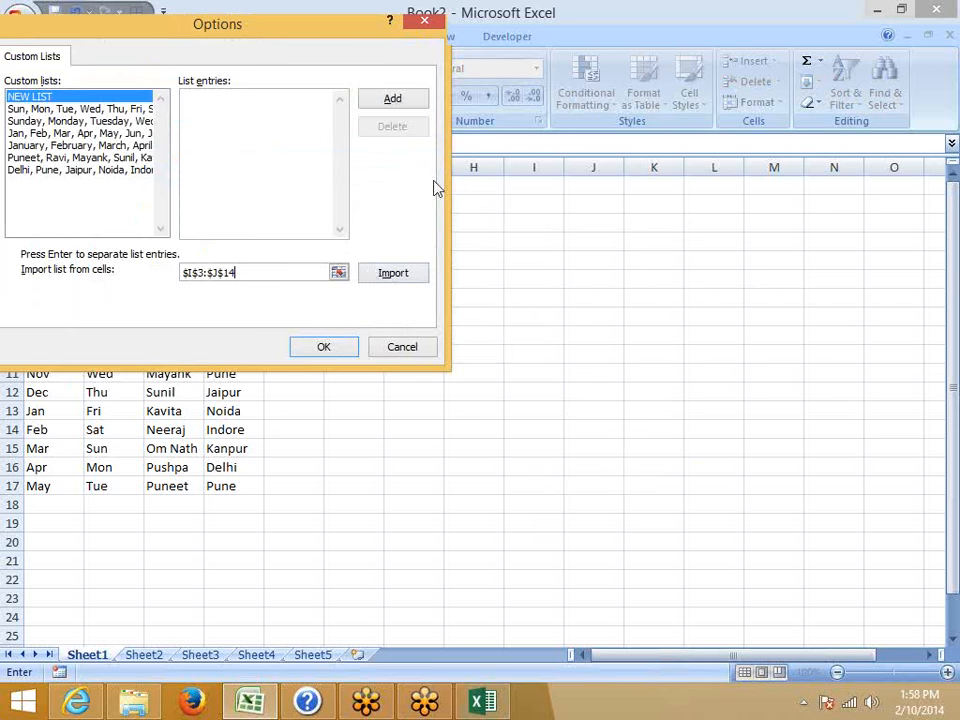
pyautogui.moveTo(284, 275); pyautogui.dragTo(150, 274)
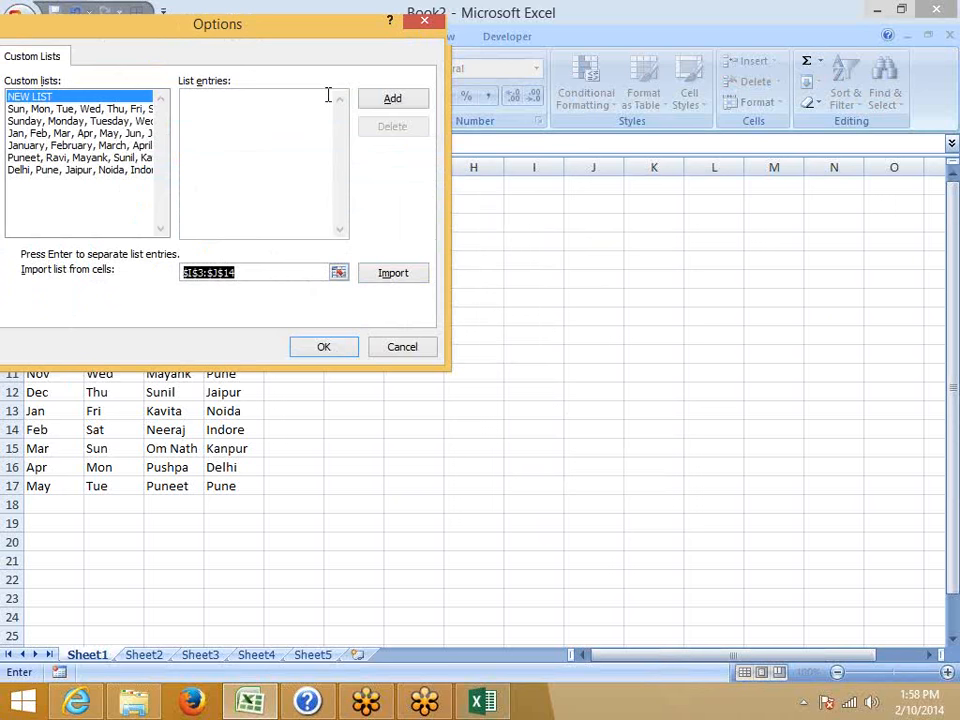
pyautogui.press('Delete')
pyautogui.moveTo(303, 15); pyautogui.dragTo(432, 106)
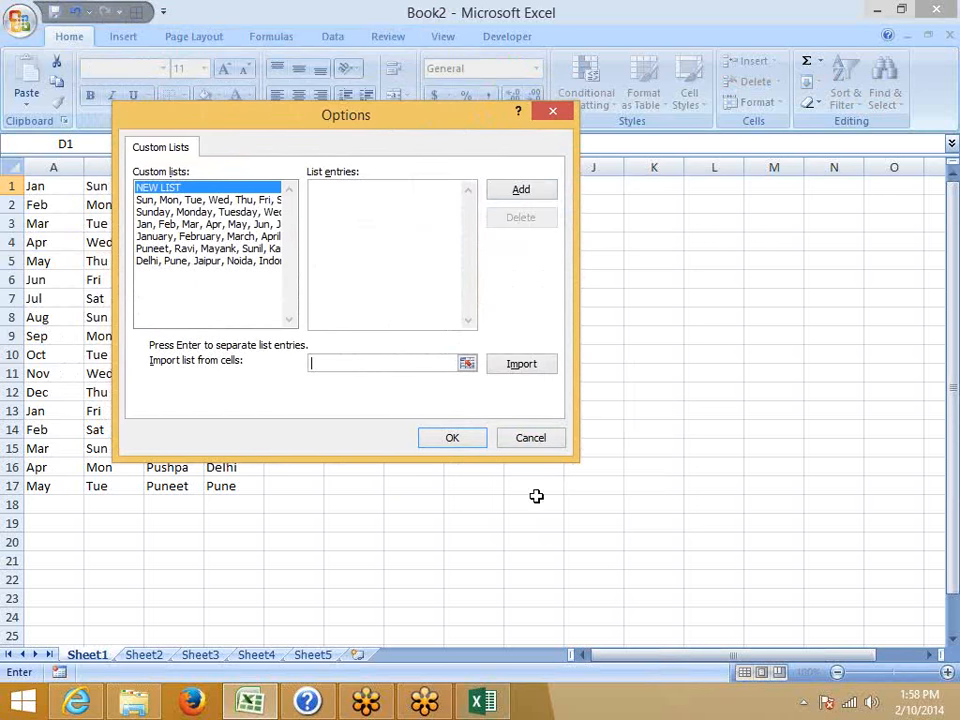
pyautogui.click(541, 446)
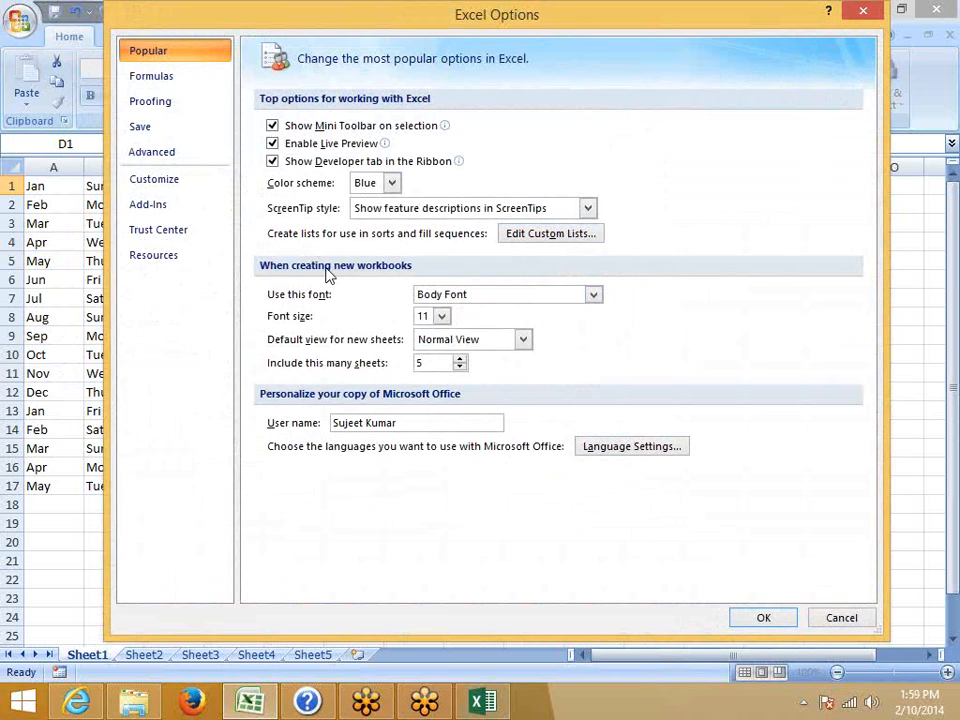
# Step: Examine the font, font size and sheet count settings for new workbooks, and close Excel Options
pyautogui.click(444, 292)
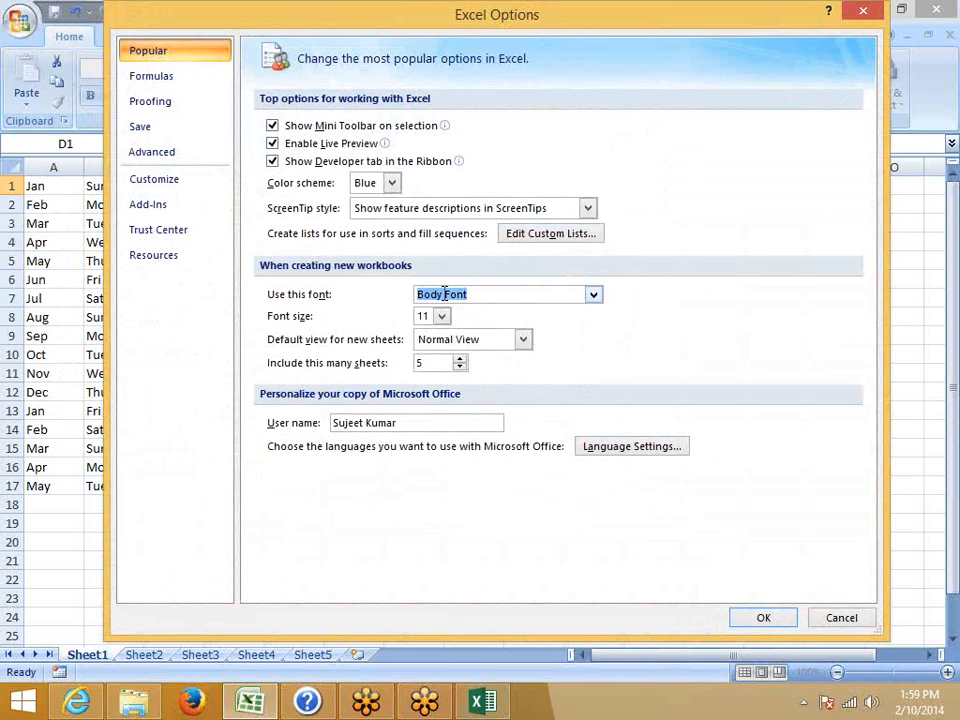
pyautogui.click(593, 296)
pyautogui.click(697, 320)
pyautogui.click(441, 316)
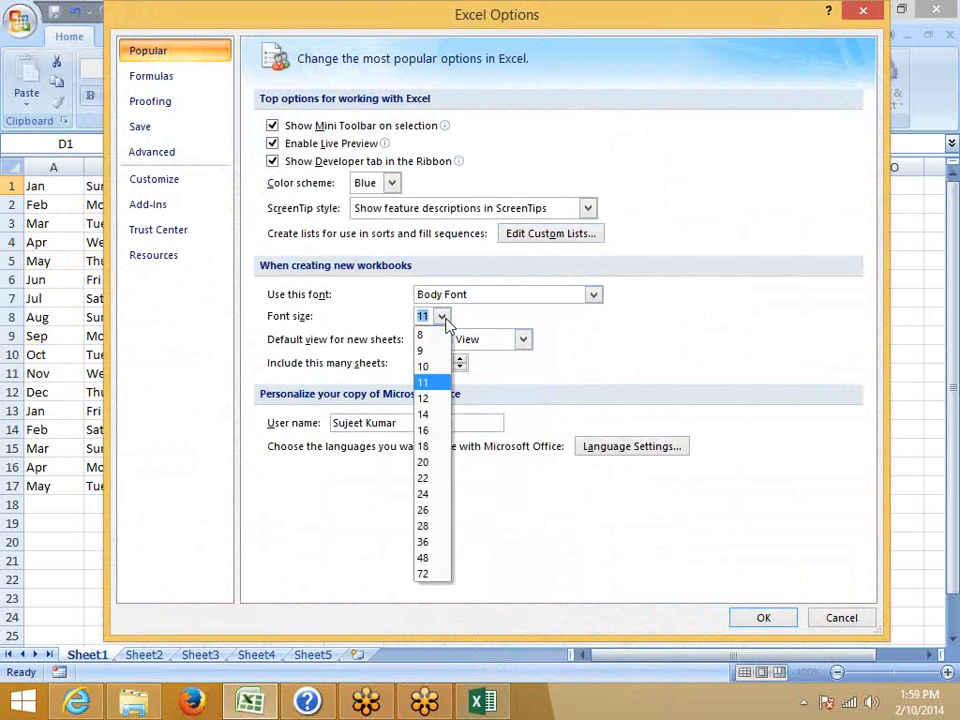
pyautogui.click(593, 357)
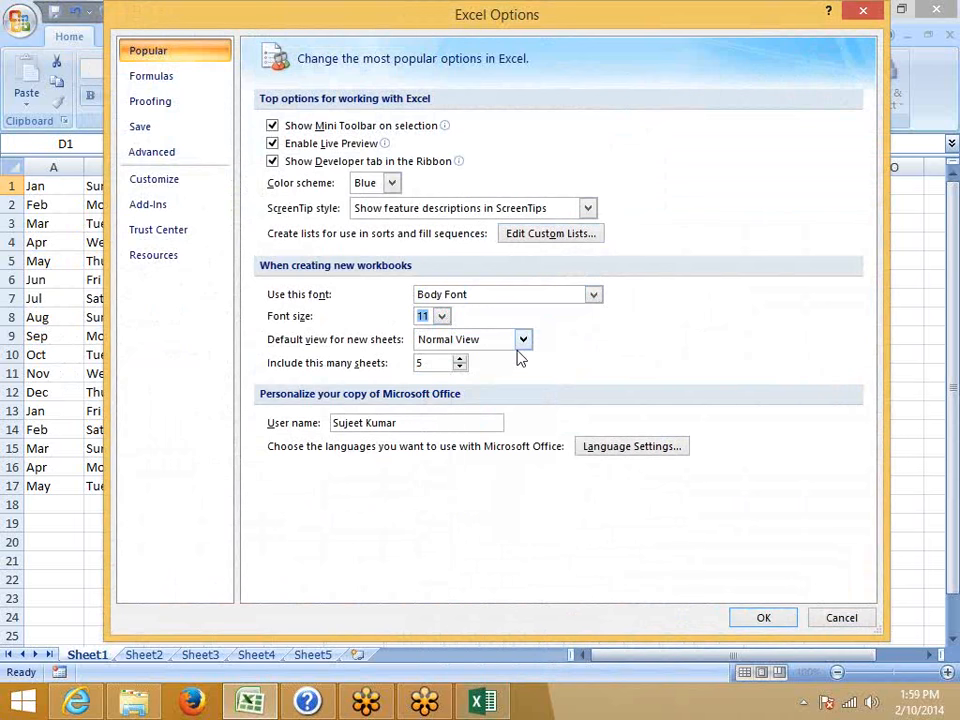
pyautogui.moveTo(422, 363); pyautogui.dragTo(405, 370)
pyautogui.press('Return')
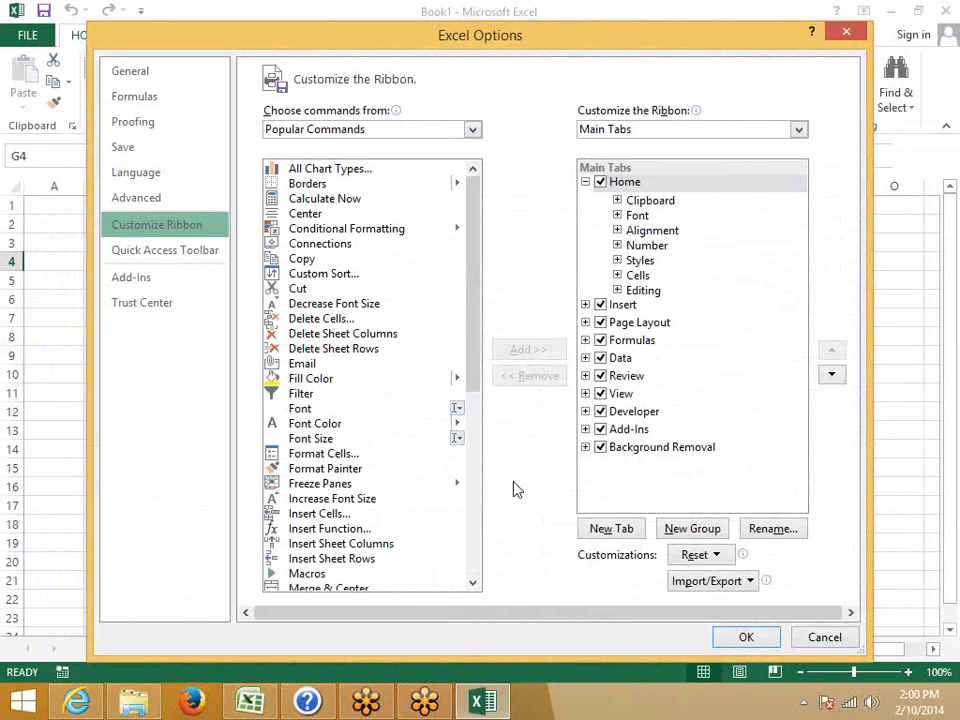
# Step: Close the Excel 2013 options, switch back to Excel 2007 and highlight the user name in its Popular settings
pyautogui.click(849, 32)
pyautogui.press('super+d')
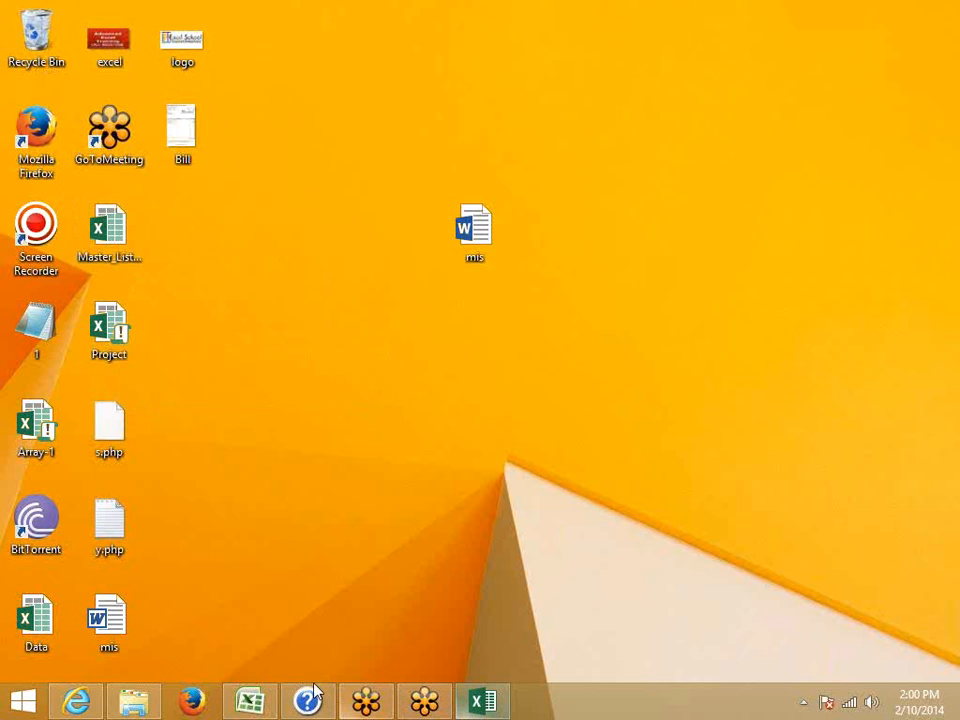
pyautogui.click(255, 703)
pyautogui.click(20, 20)
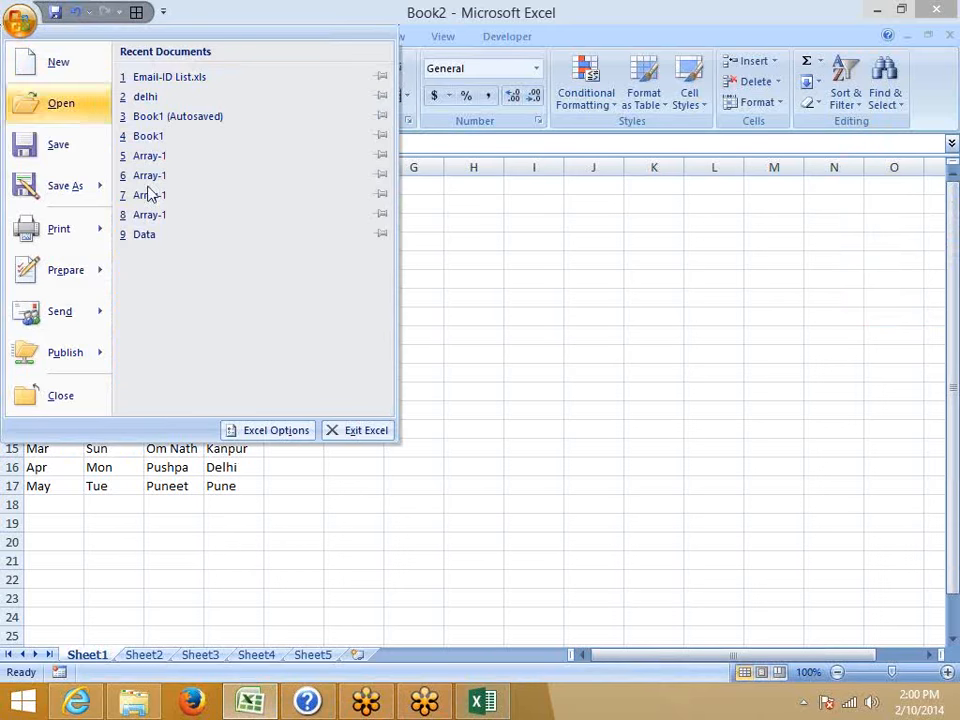
pyautogui.click(255, 430)
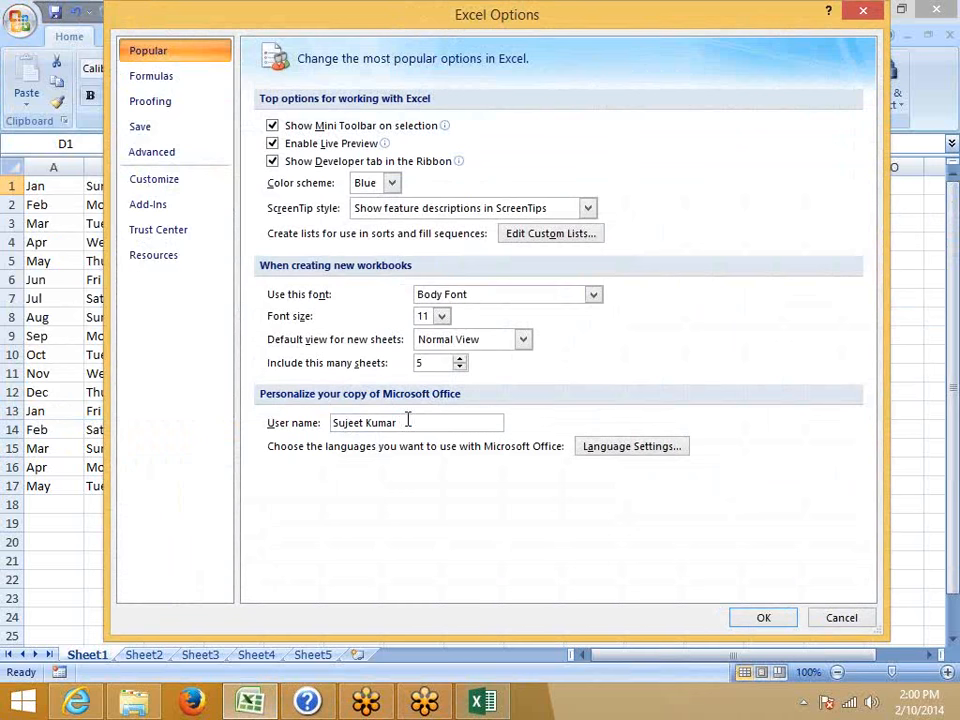
pyautogui.moveTo(407, 420); pyautogui.dragTo(295, 420)
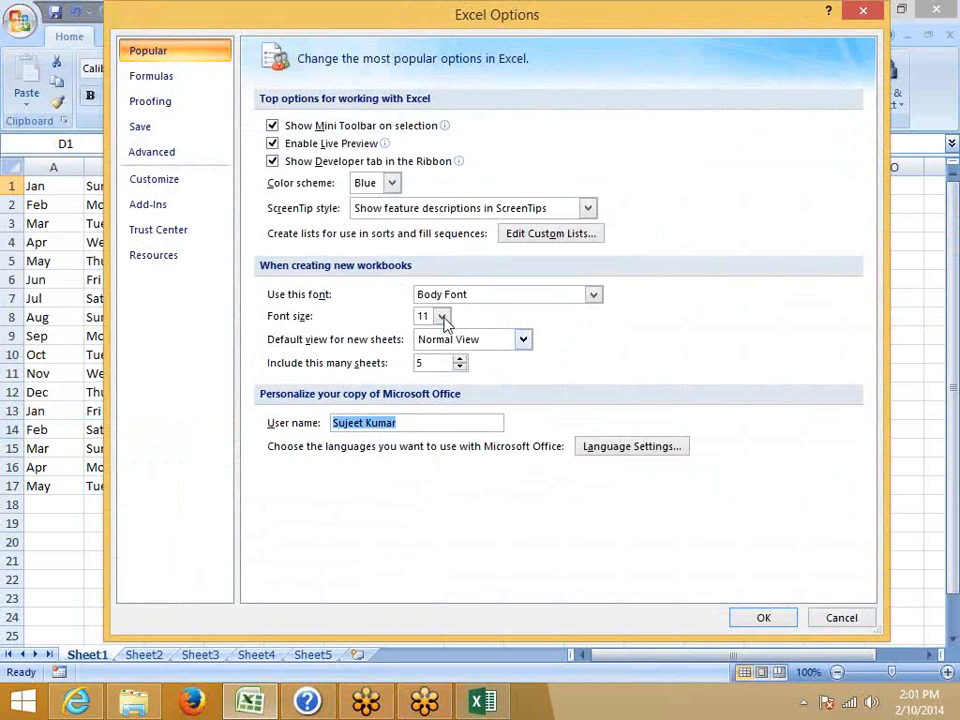
# Step: Turn on the R1C1 reference style in the Formulas options and confirm the dialog
pyautogui.click(155, 77)
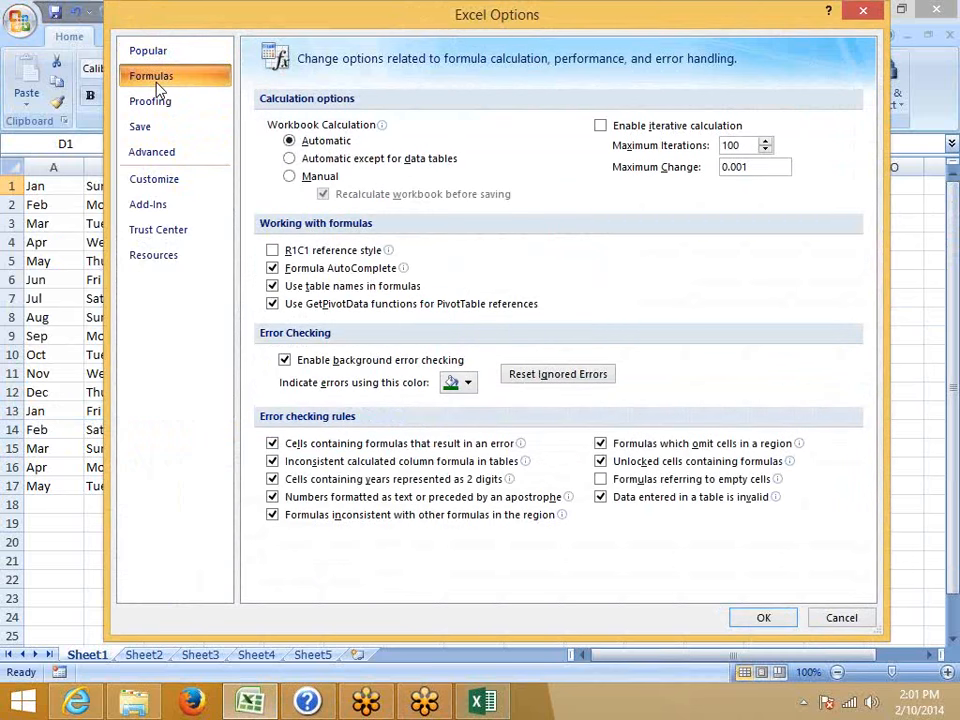
pyautogui.click(272, 250)
pyautogui.moveTo(443, 20); pyautogui.dragTo(601, 66)
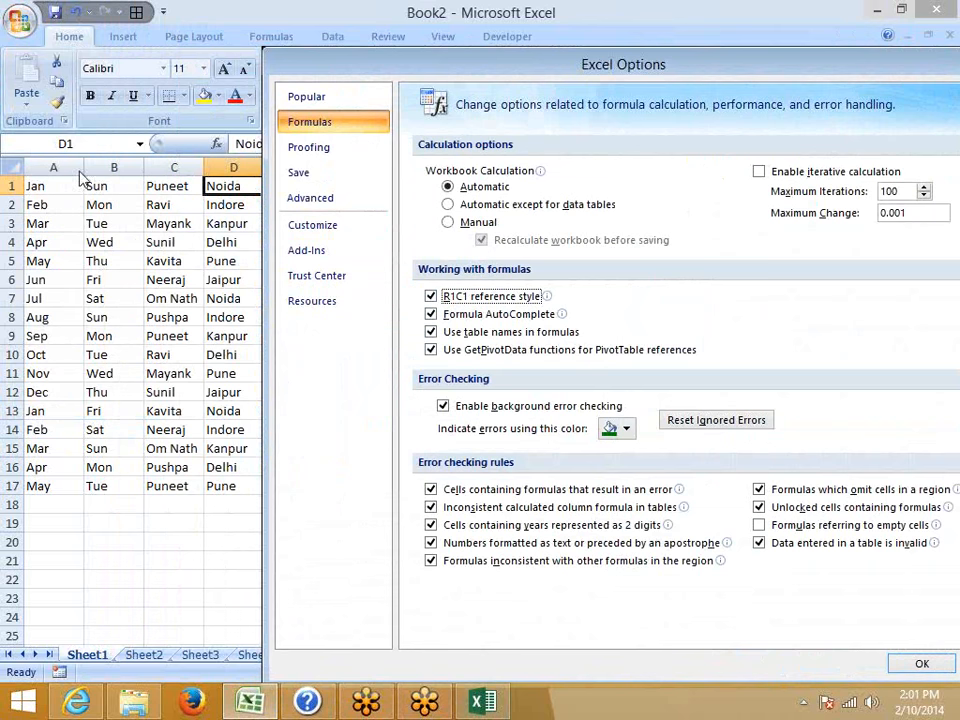
pyautogui.click(922, 665)
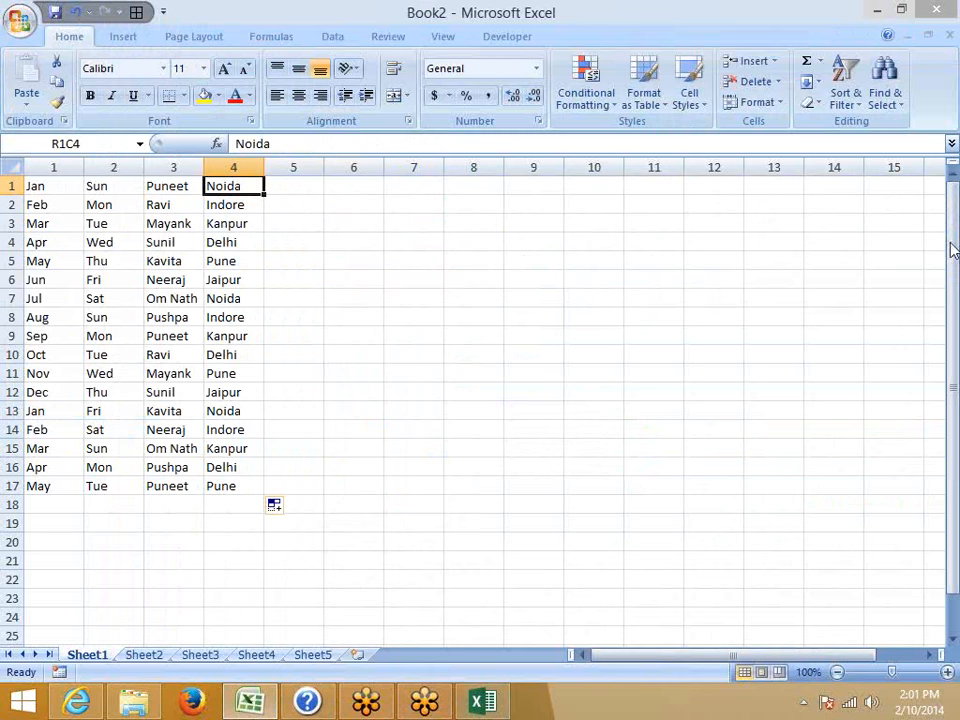
# Step: Examine the numbered column headings and the R1C1-style addresses of the first three cells in row 1
pyautogui.hotkey('alt', 'F11')
pyautogui.click(820, 281)
pyautogui.moveTo(38, 162); pyautogui.dragTo(592, 163)
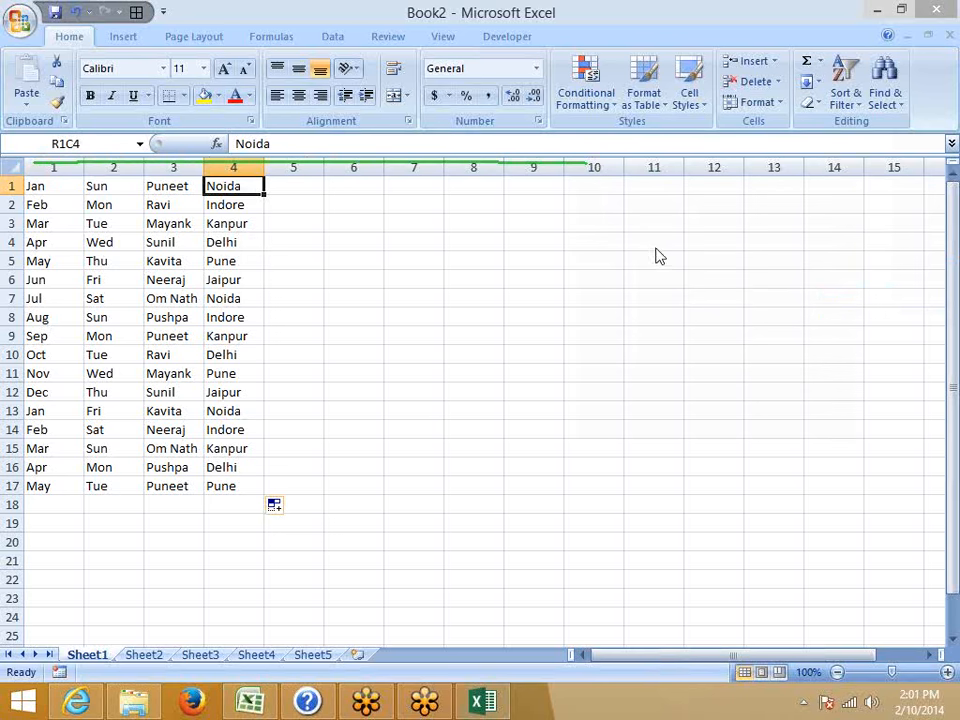
pyautogui.click(43, 190)
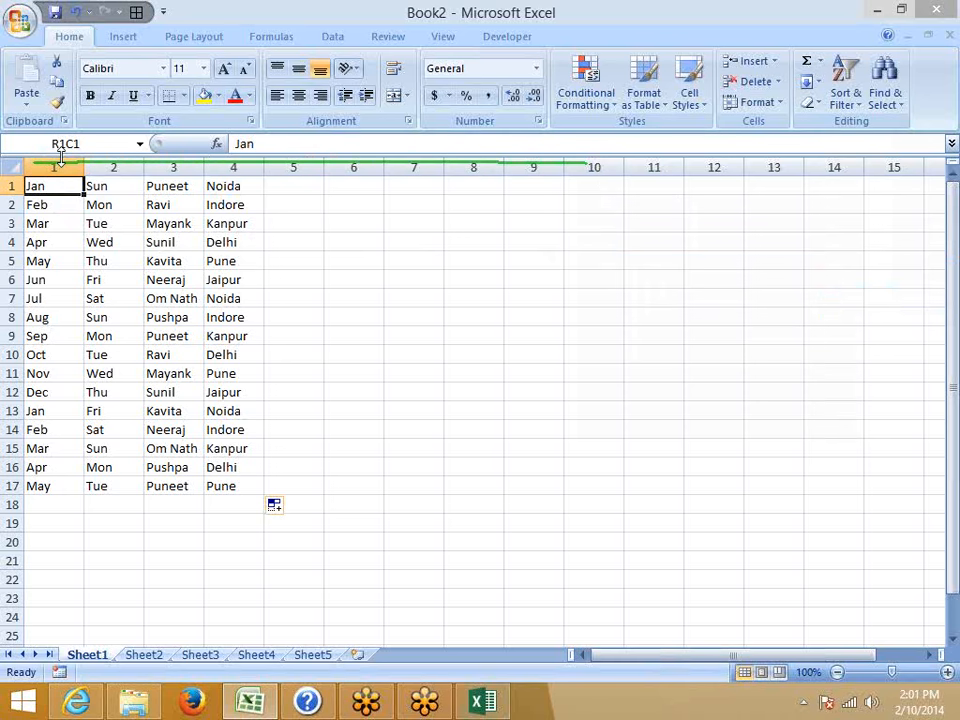
pyautogui.click(113, 186)
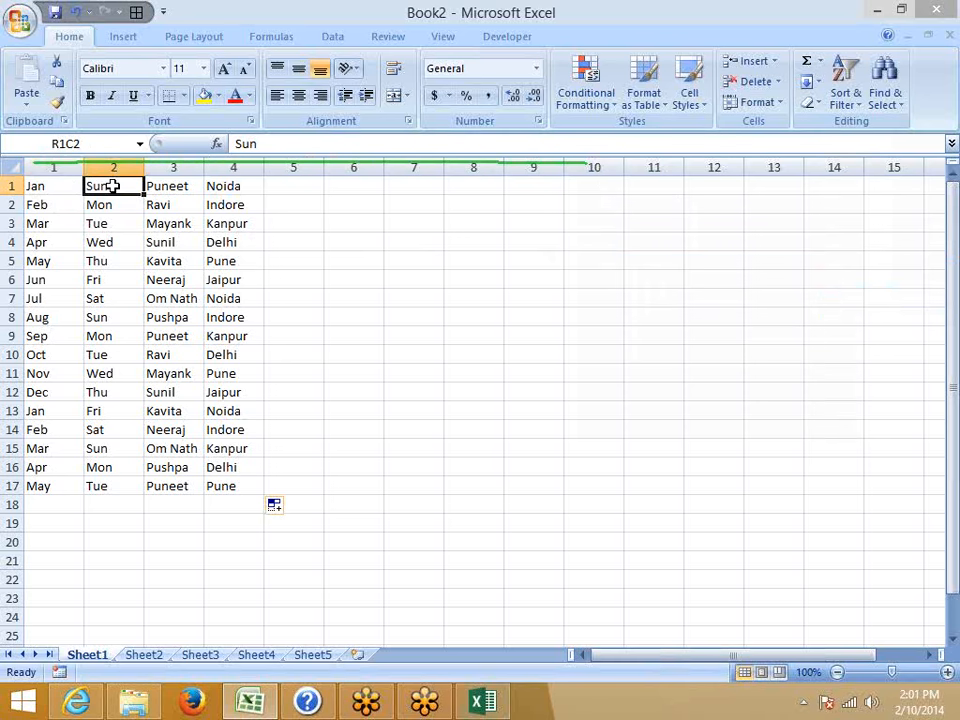
pyautogui.click(160, 188)
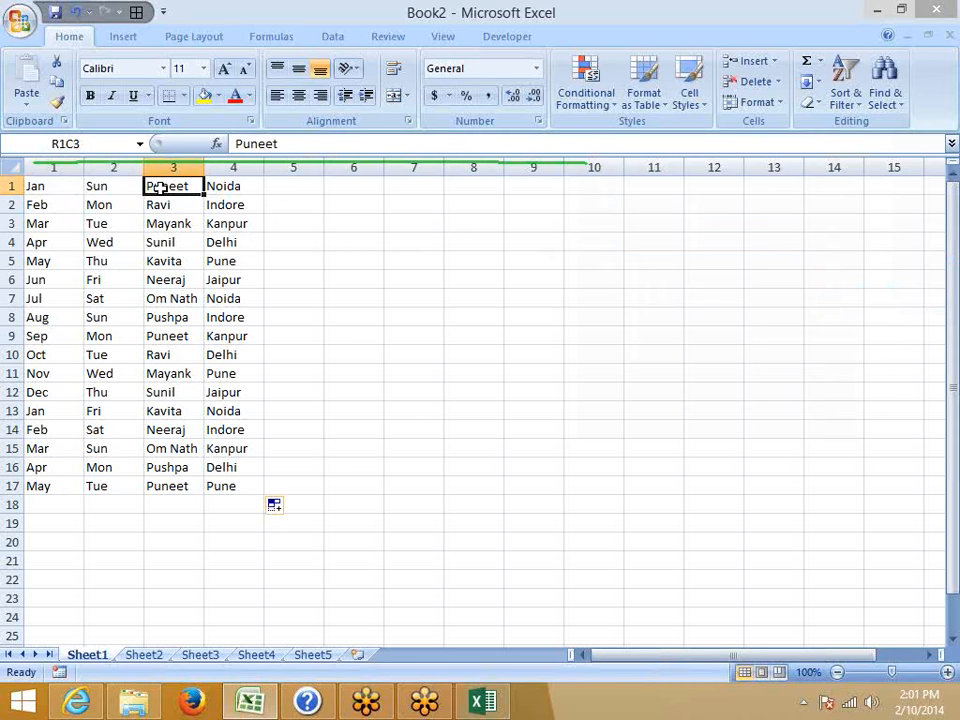
# Step: Enter the formula =R[-3]C[-4] in row 4, column 5 and reselect that cell
pyautogui.click(308, 248)
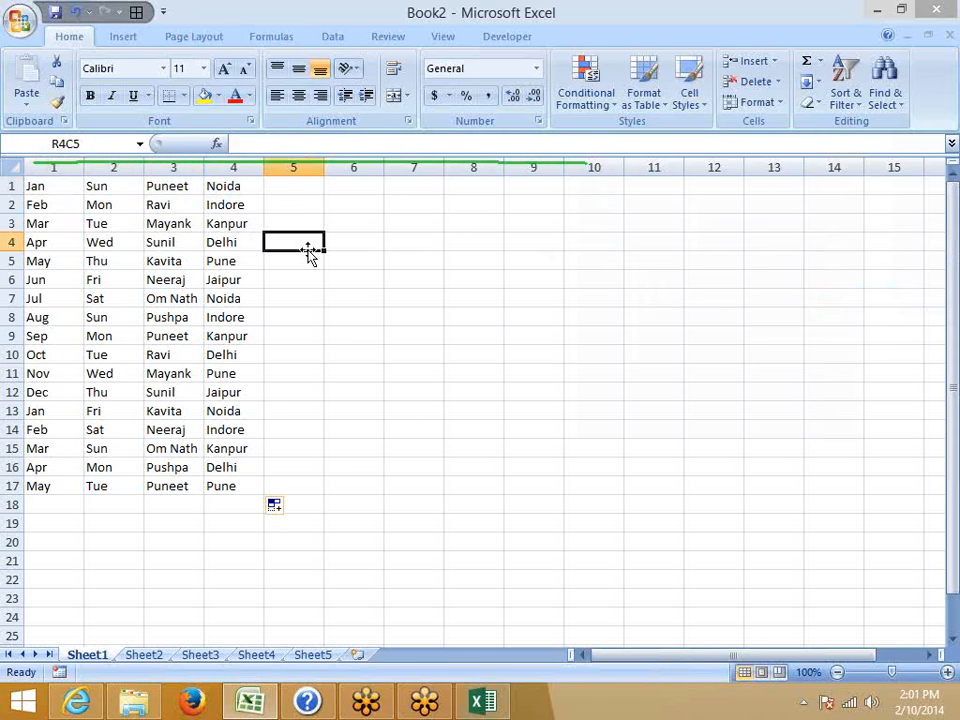
pyautogui.write('=R[-3]C[-4')
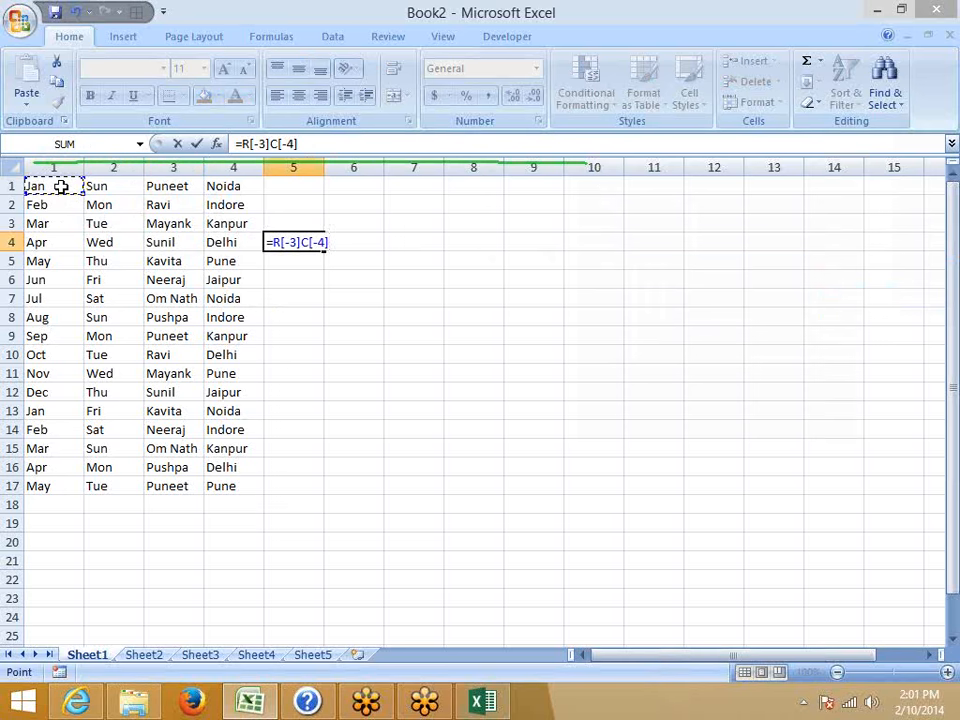
pyautogui.press('Return')
pyautogui.press('Up')
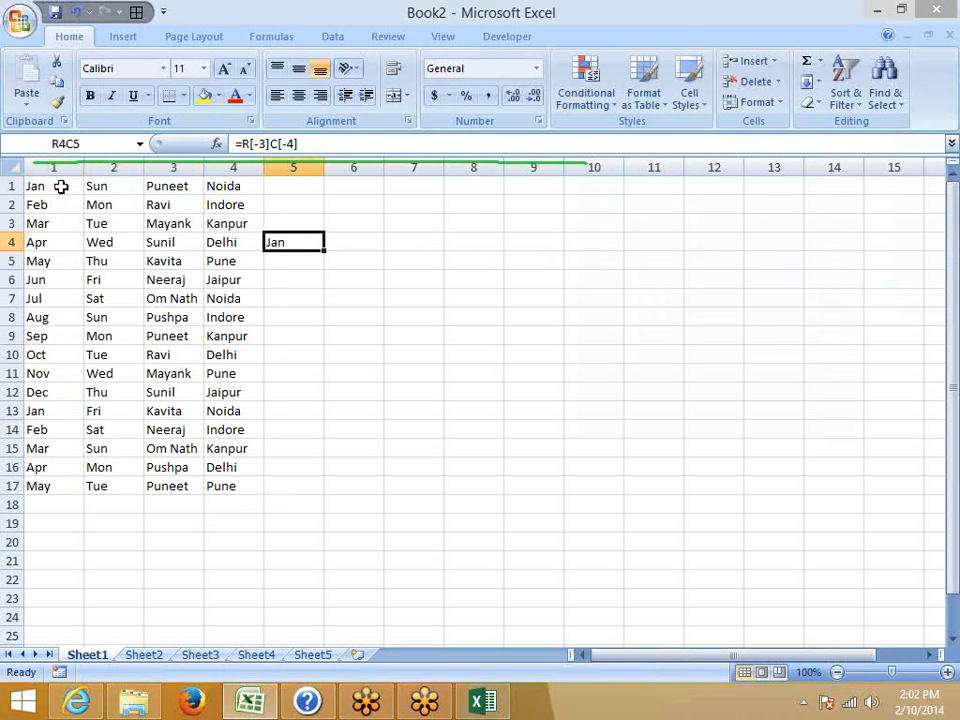
# Step: Trace the formula's relative reference by moving three rows up and four columns left from its cell
pyautogui.press('Up')
pyautogui.press('Up')
pyautogui.press('Up')
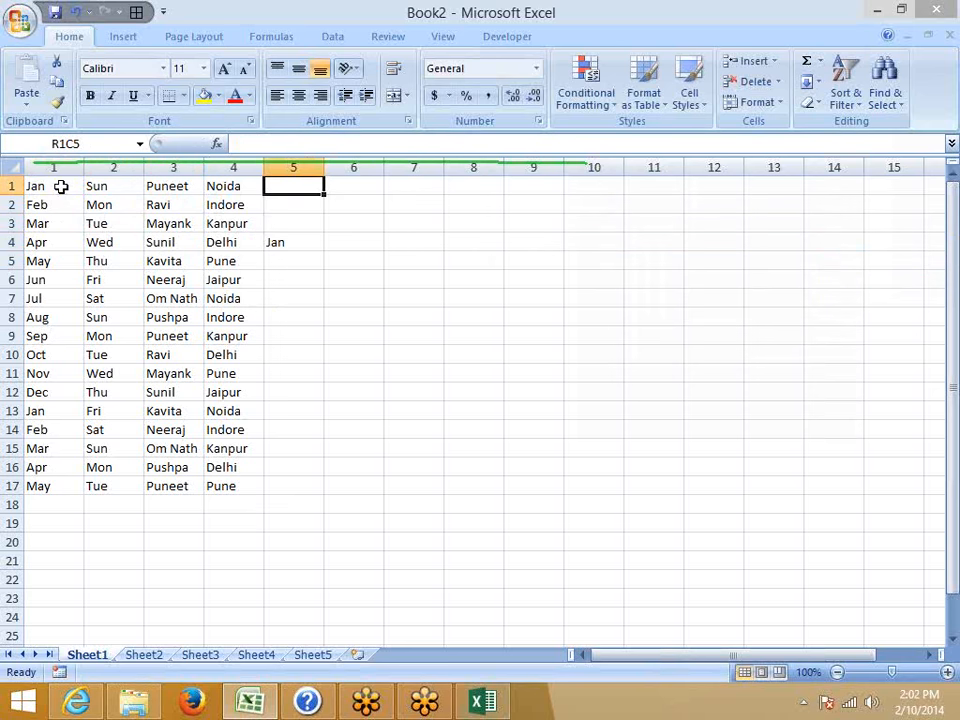
pyautogui.press('Left')
pyautogui.press('Left')
pyautogui.press('Left')
pyautogui.press('Left')
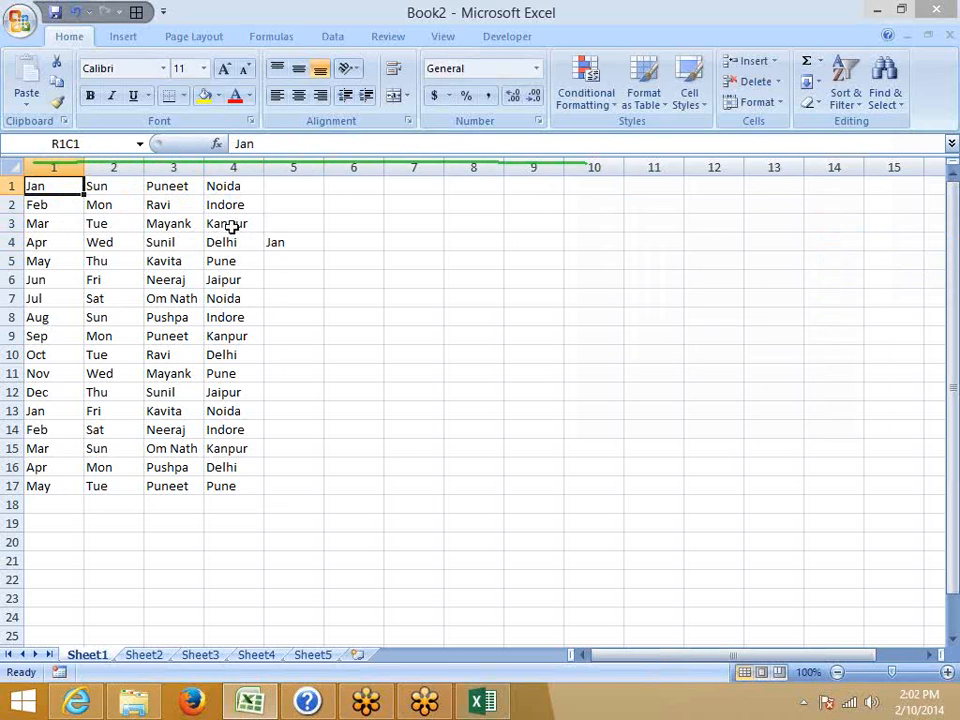
# Step: Enter the formula =R[-2]C[1] in row 6, column 5, referring to the cell in row 4, column 6, and reselect it
pyautogui.click(283, 274)
pyautogui.write('=')
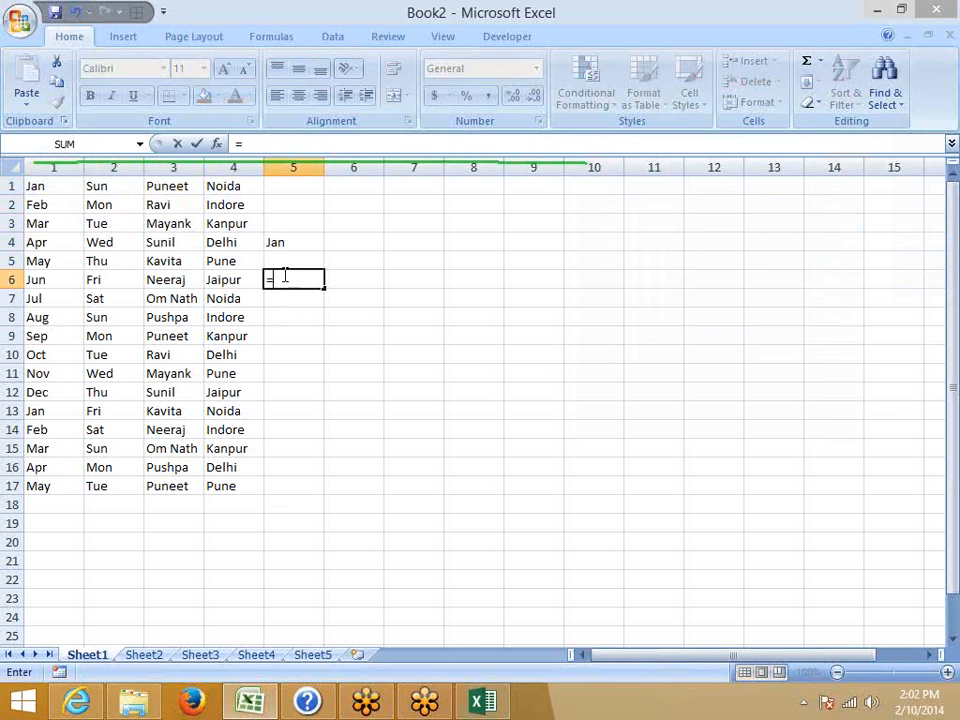
pyautogui.click(349, 247)
pyautogui.press('Return')
pyautogui.press('Up')
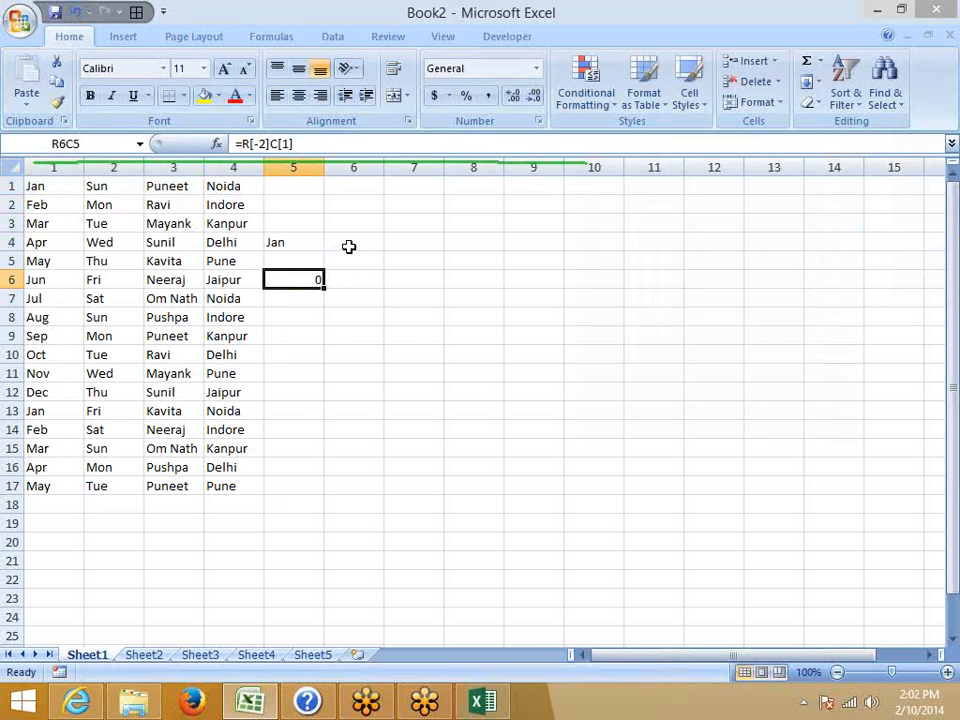
pyautogui.click(665, 410)
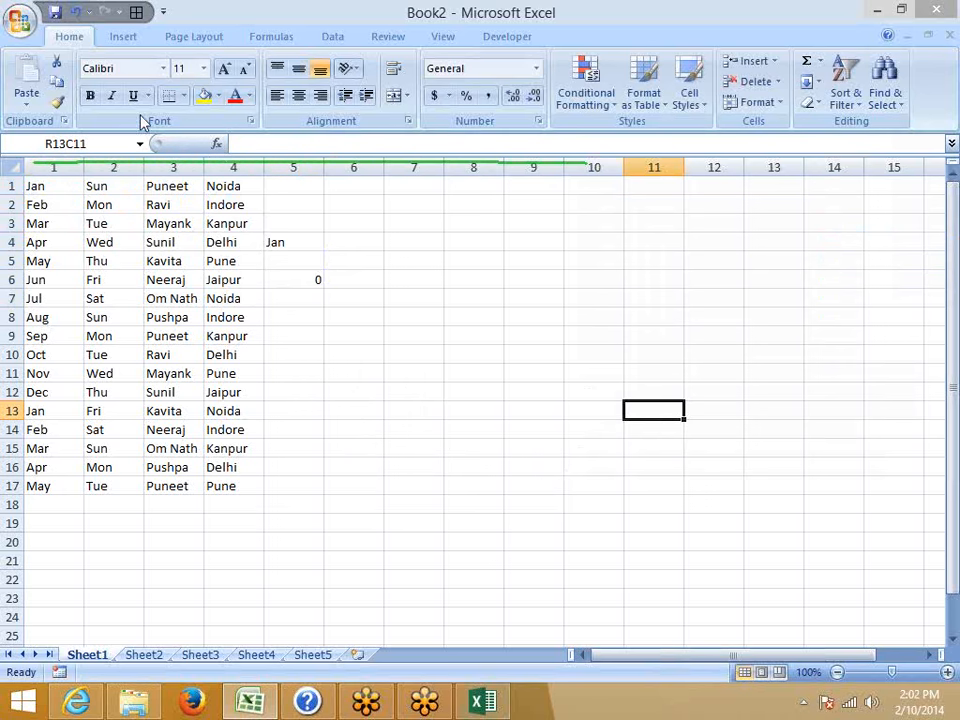
pyautogui.click(272, 279)
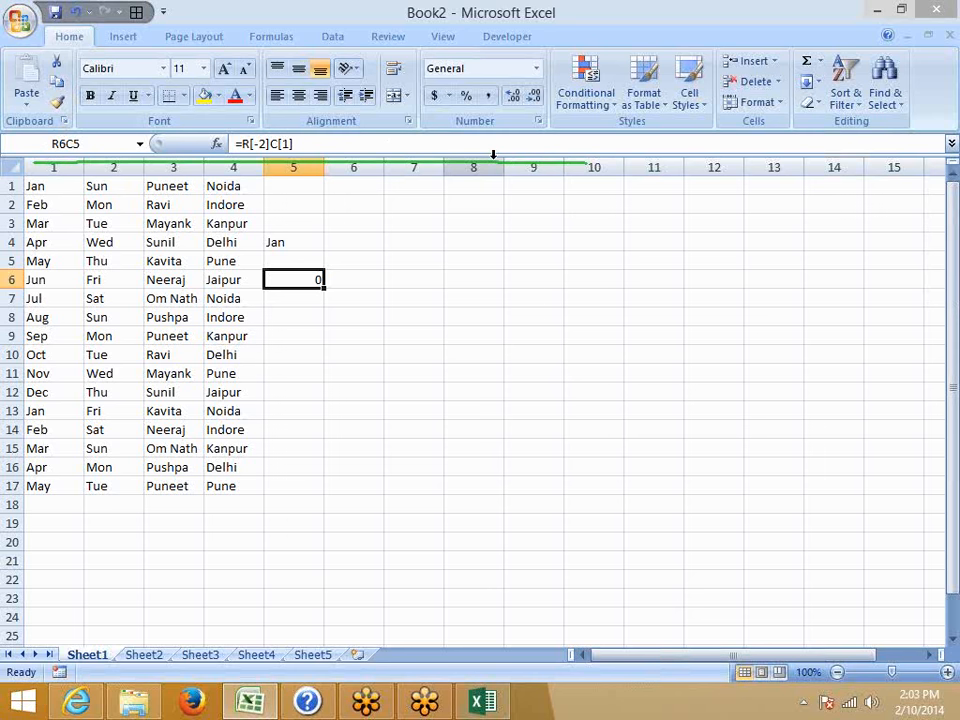
# Step: Turn on printing of the row and column headings and open the sheet's print preview
pyautogui.click(442, 37)
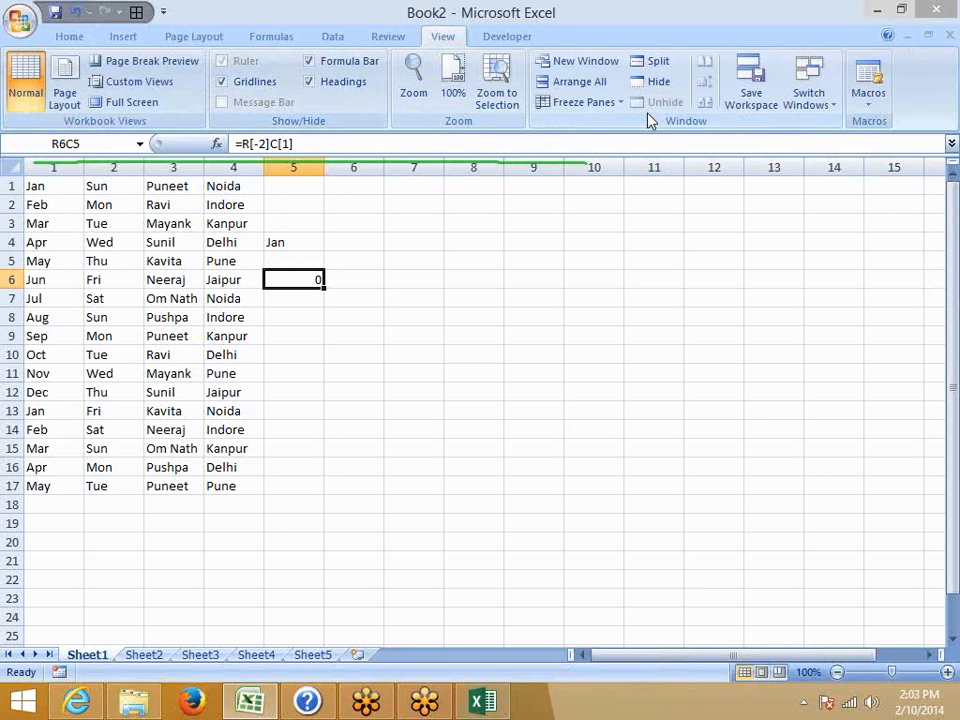
pyautogui.click(192, 40)
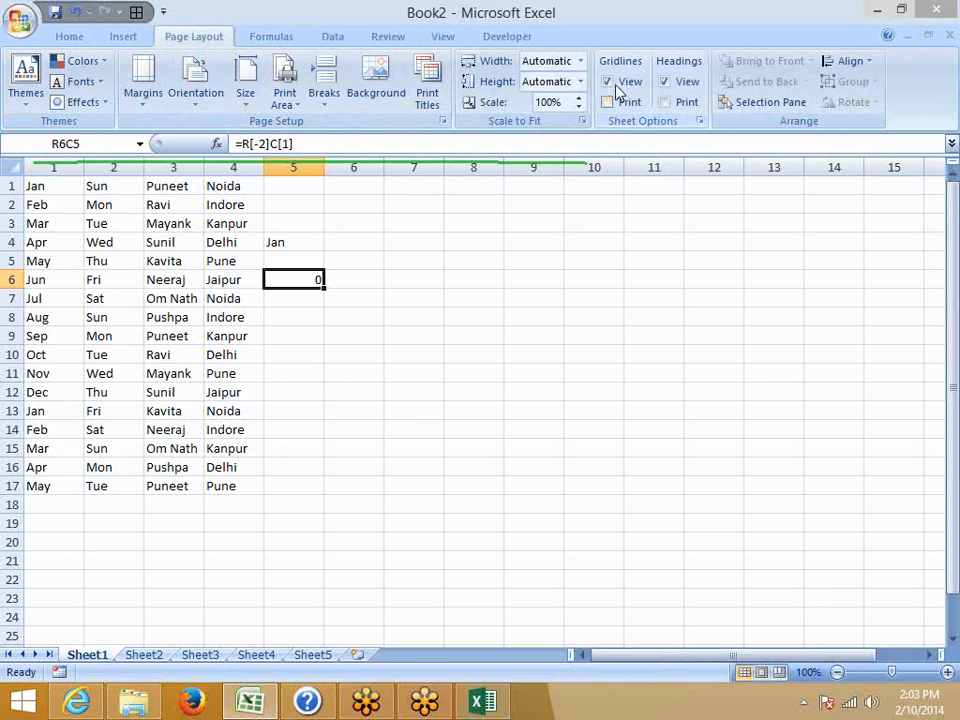
pyautogui.click(665, 102)
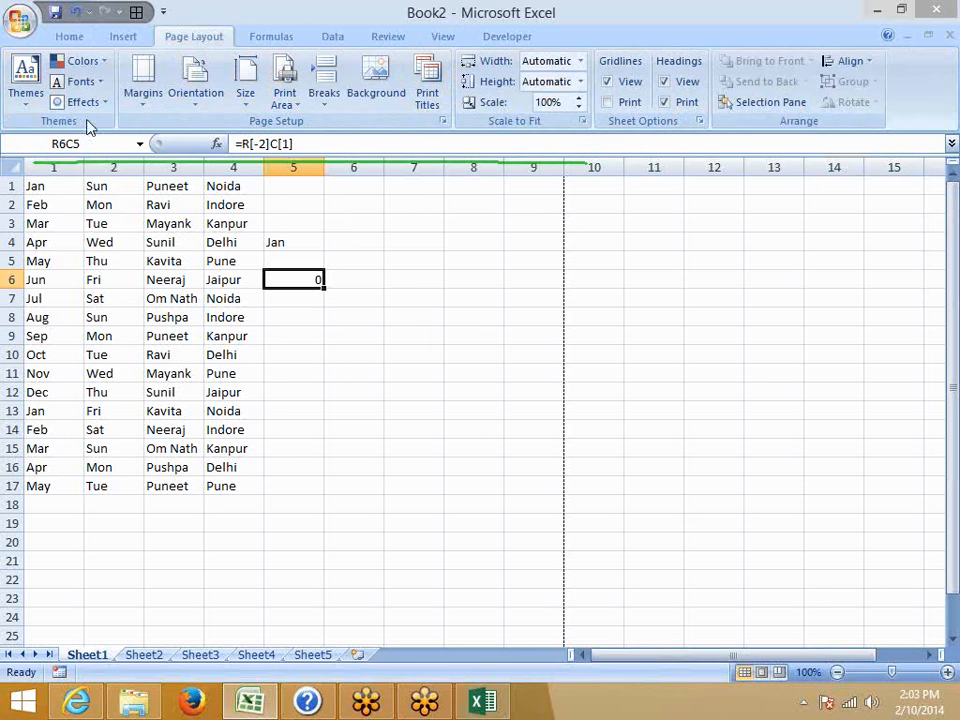
pyautogui.click(20, 20)
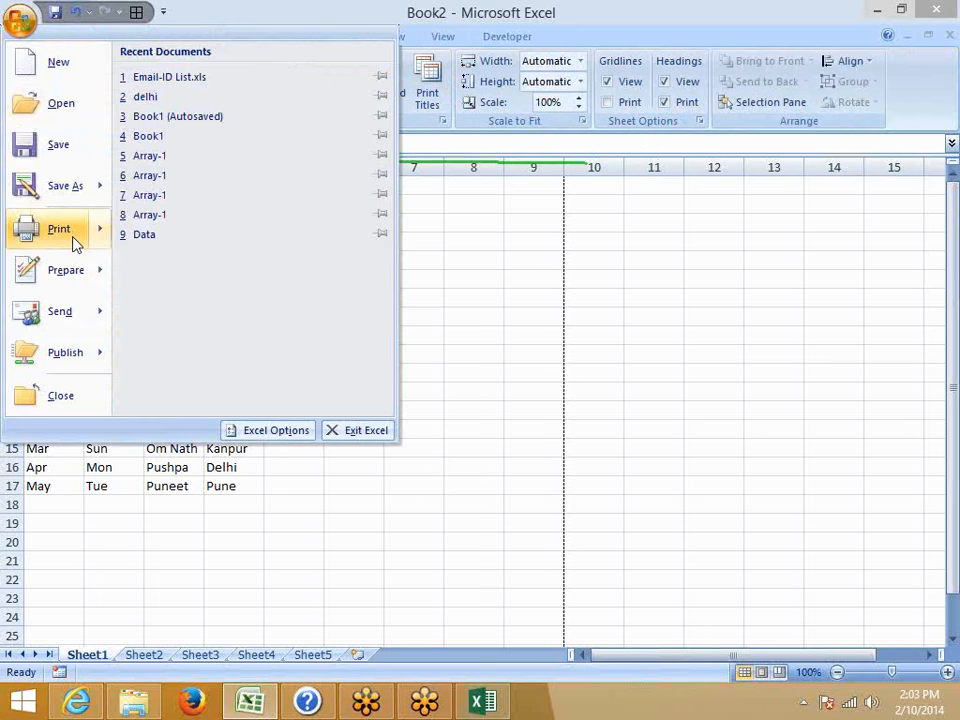
pyautogui.moveTo(80, 232)
pyautogui.click(175, 198)
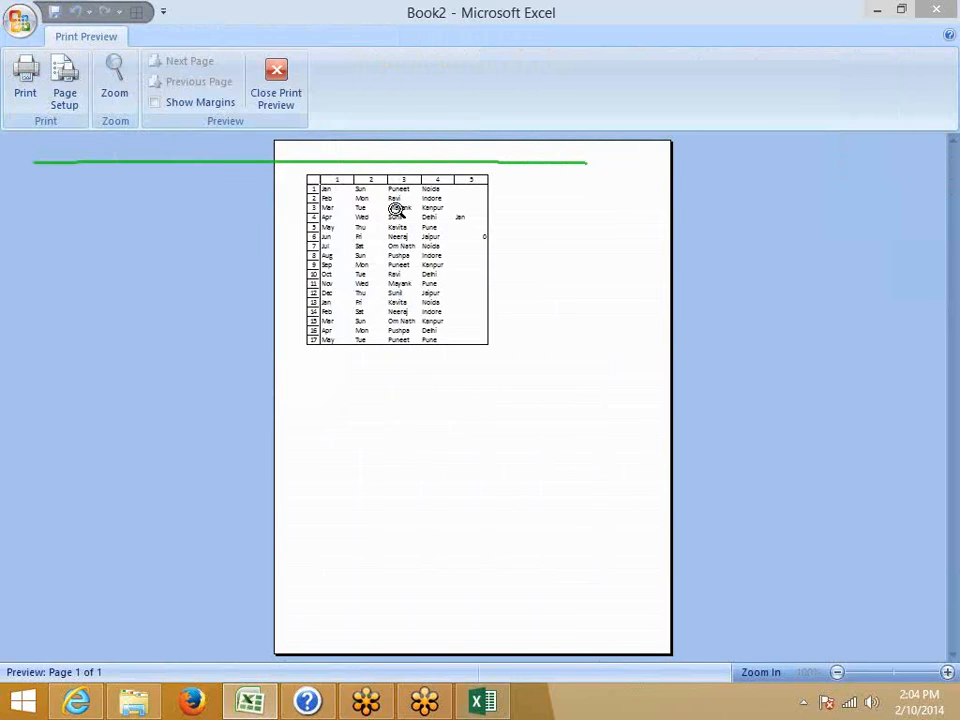
# Step: Zoom in on the print preview to examine the printed row and column headings, and close the preview
pyautogui.click(403, 219)
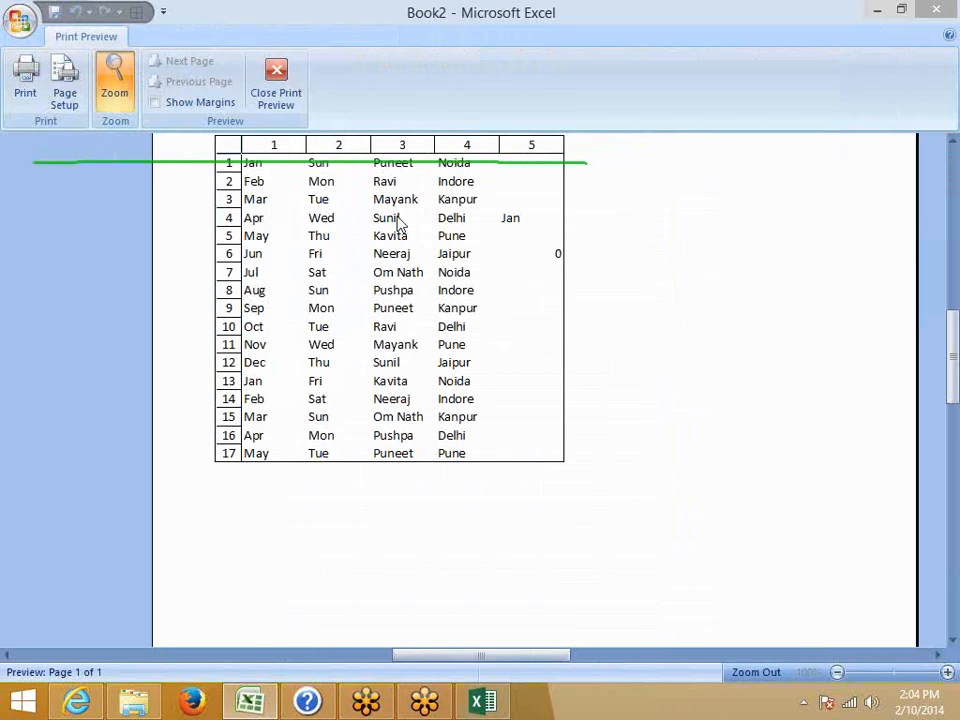
pyautogui.scroll(3, 403, 219)
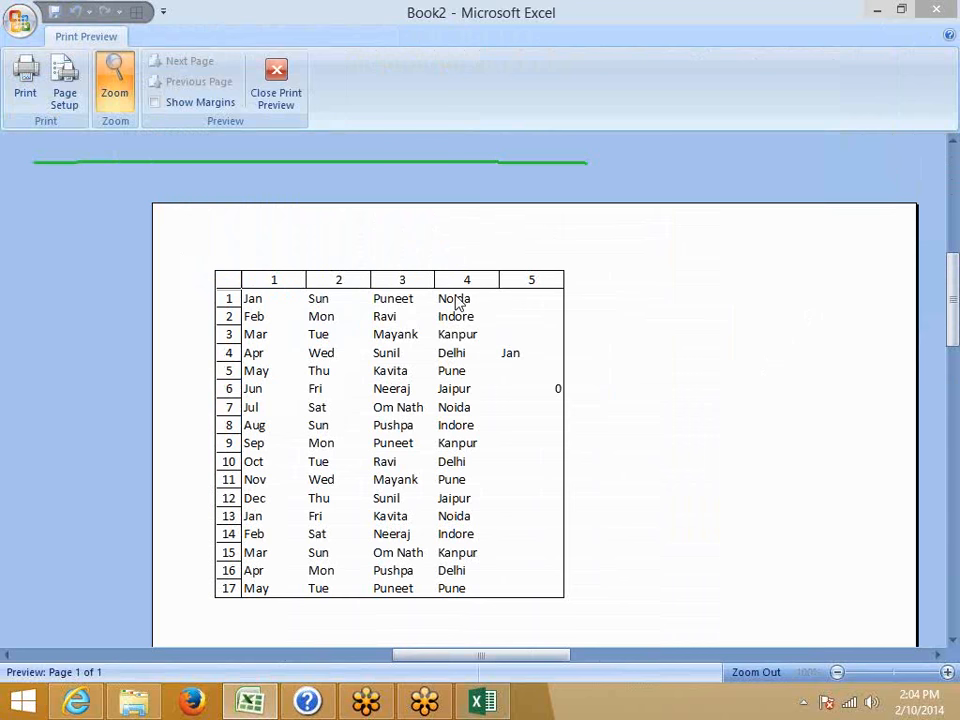
pyautogui.click(273, 99)
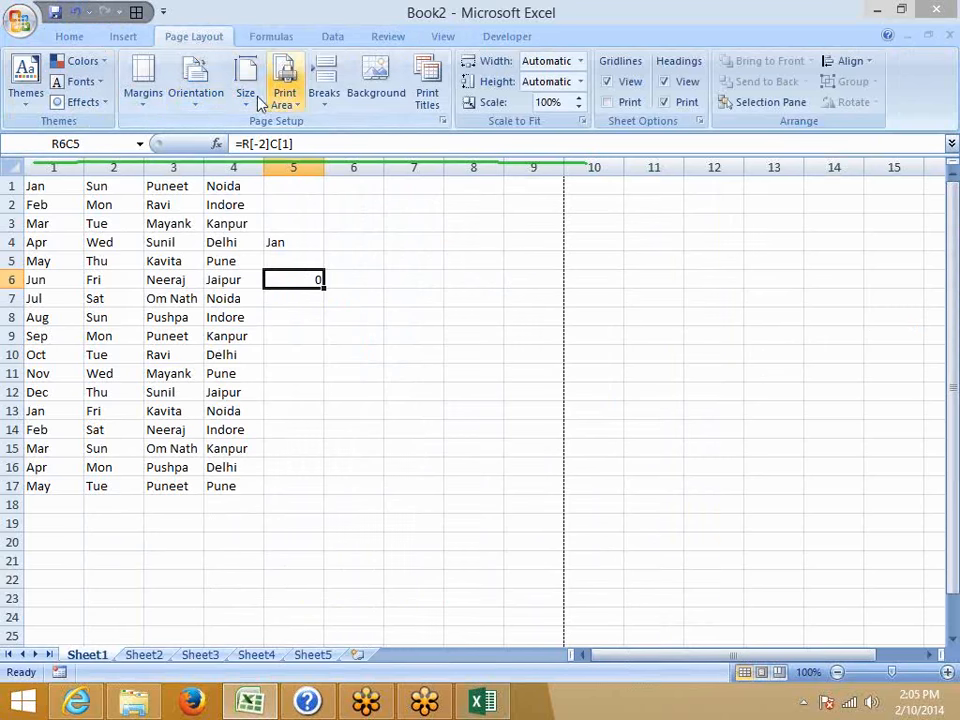
pyautogui.click(665, 82)
pyautogui.click(665, 82)
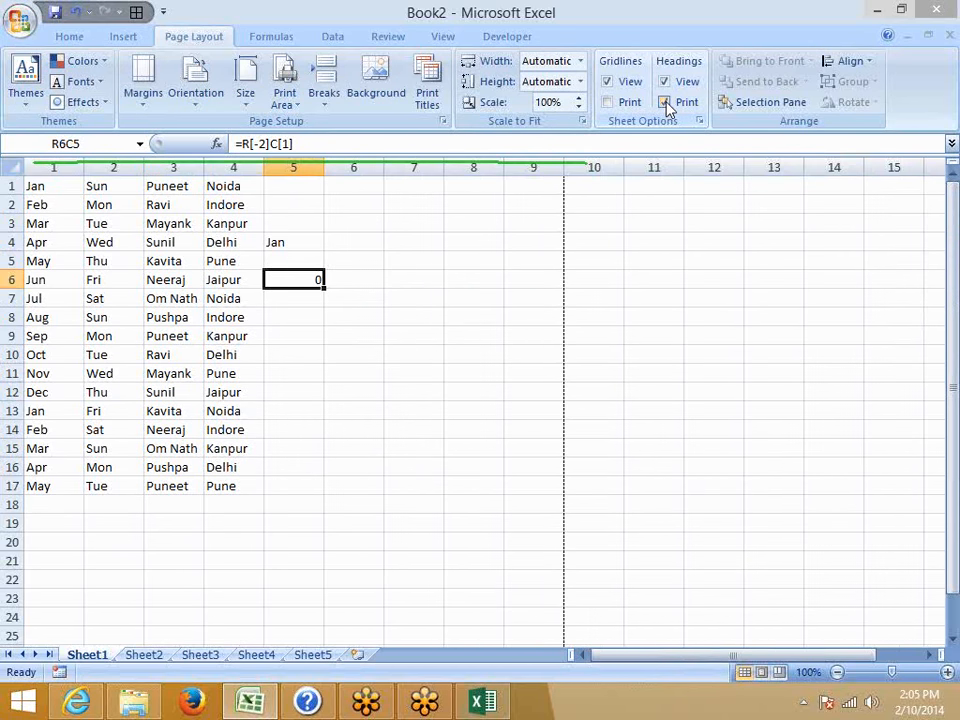
# Step: Turn off the R1C1 reference style in the Formulas options and erase the green line drawn on screen
pyautogui.click(18, 22)
pyautogui.click(280, 432)
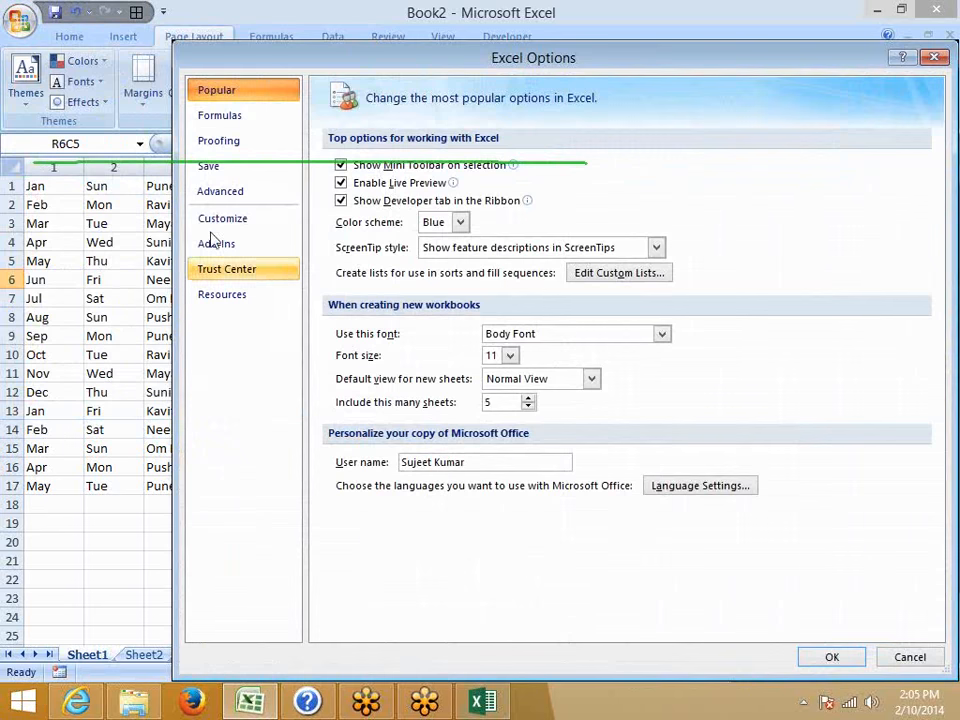
pyautogui.click(222, 116)
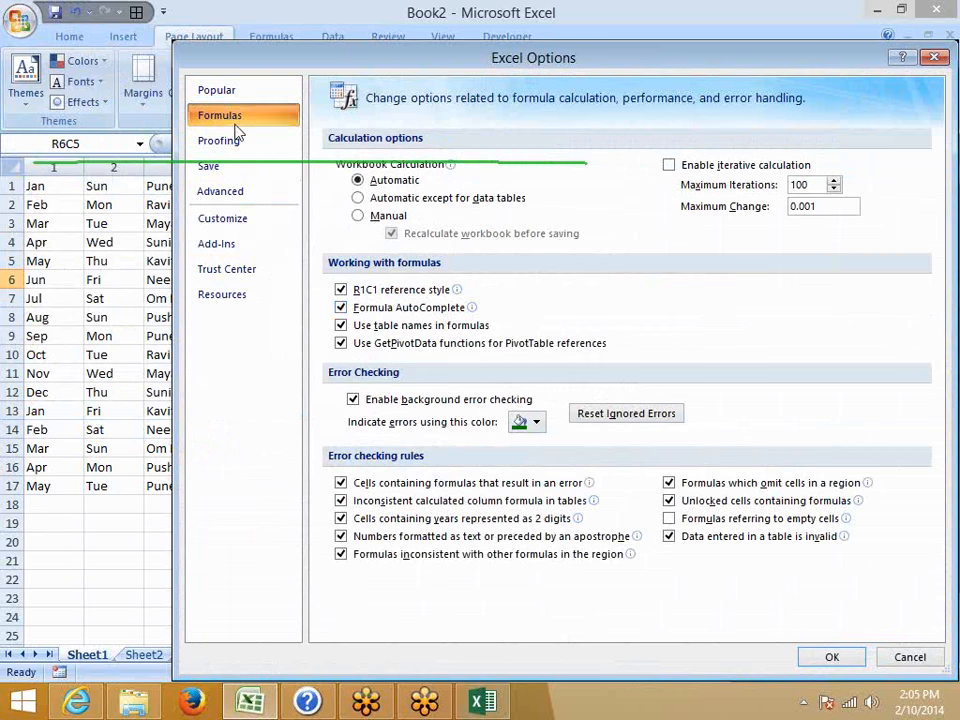
pyautogui.click(385, 289)
pyautogui.click(840, 660)
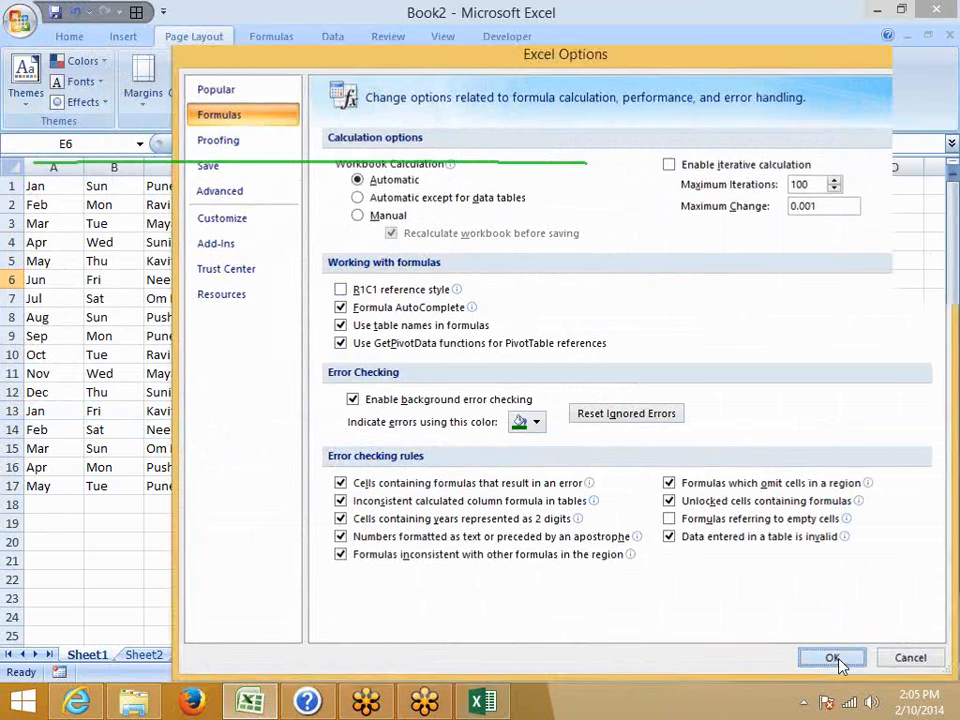
pyautogui.click(485, 335)
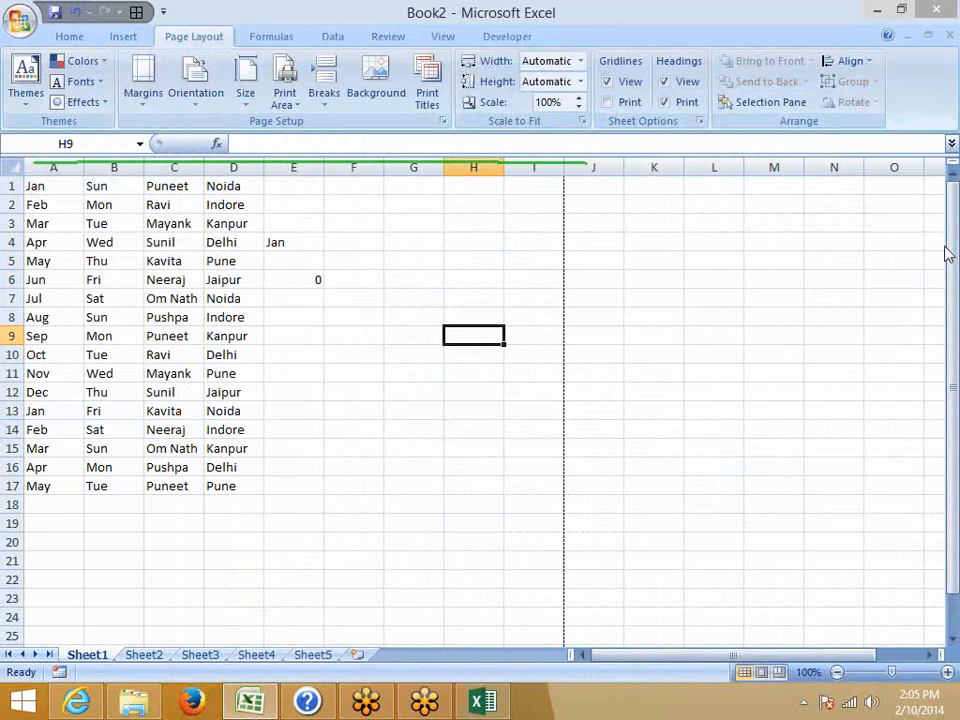
pyautogui.click(863, 357)
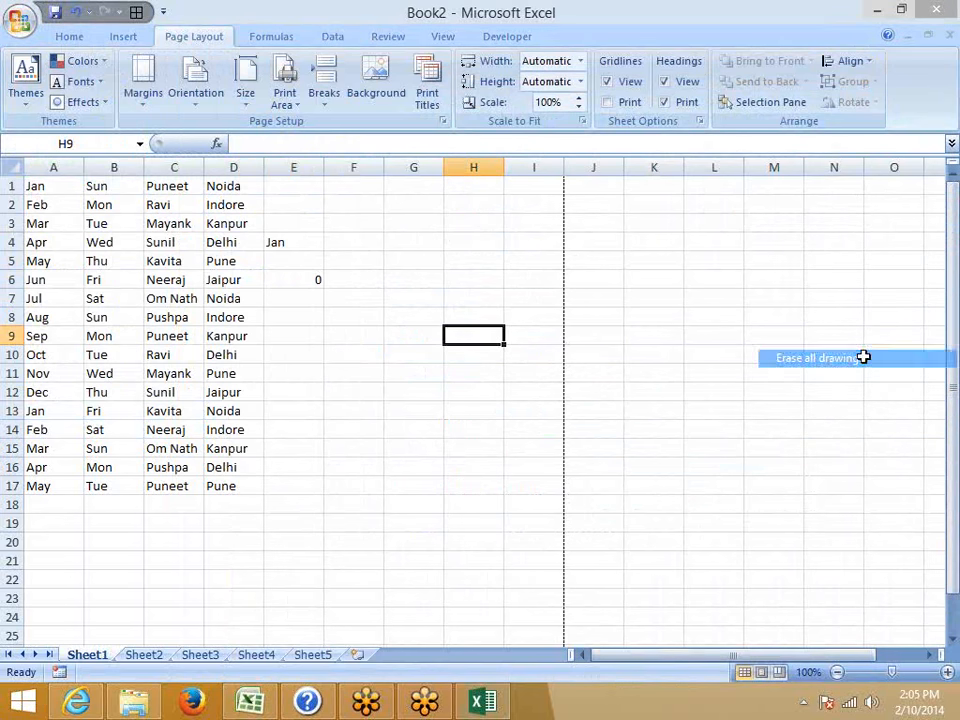
# Step: Clear the contents of cells E4:E7
pyautogui.click(297, 226)
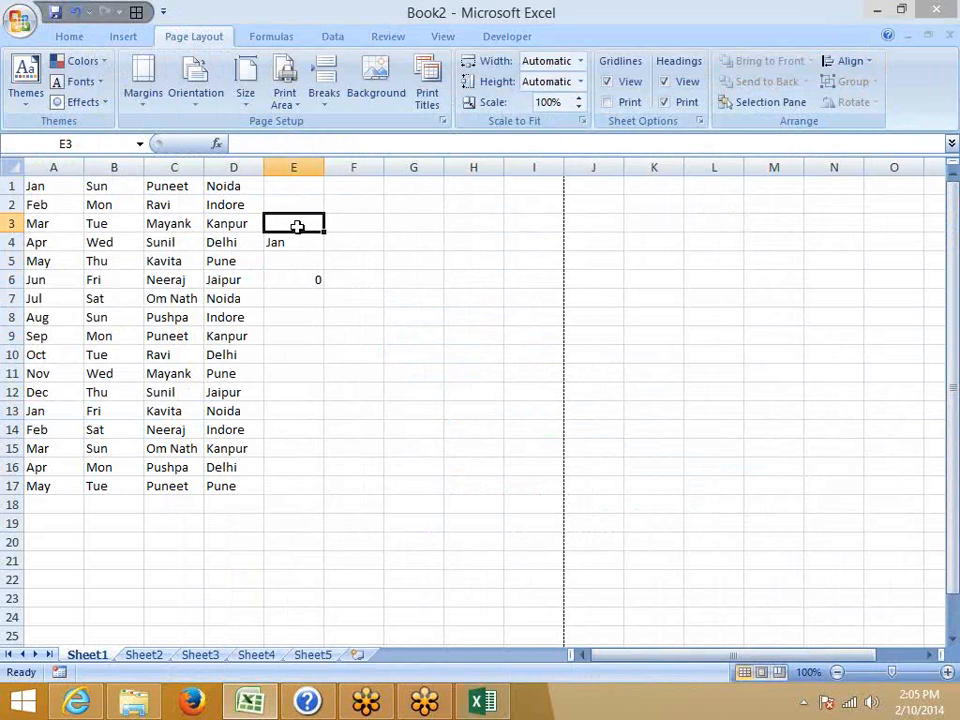
pyautogui.press('Down')
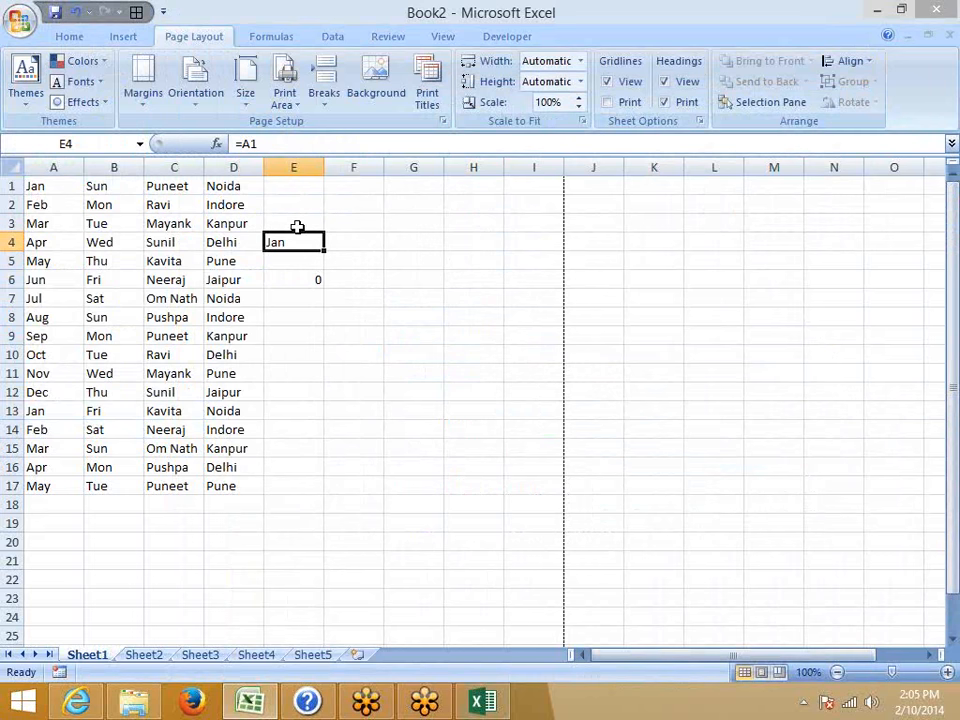
pyautogui.hotkey('shift', 'Down')
pyautogui.hotkey('shift', 'Down')
pyautogui.hotkey('shift', 'Down')
pyautogui.press('Delete')
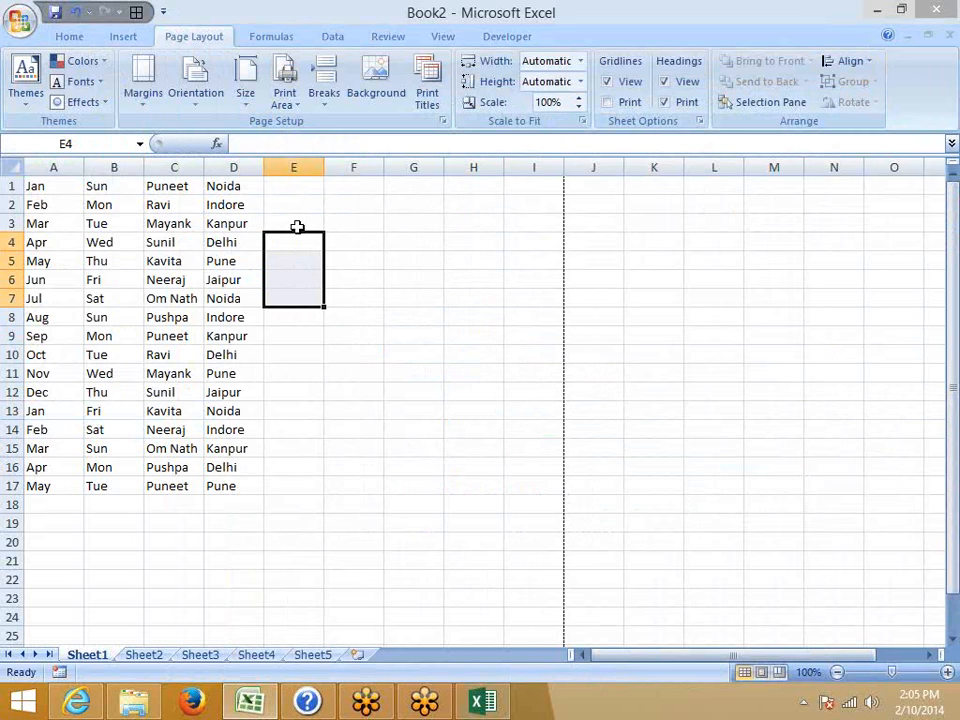
# Step: Enter the heading Chq in F3 and the numbers 0001454 and 0001125 as apostrophe-prefixed text in F4 and F5
pyautogui.press('Right')
pyautogui.press('Up')
pyautogui.write('Chq')
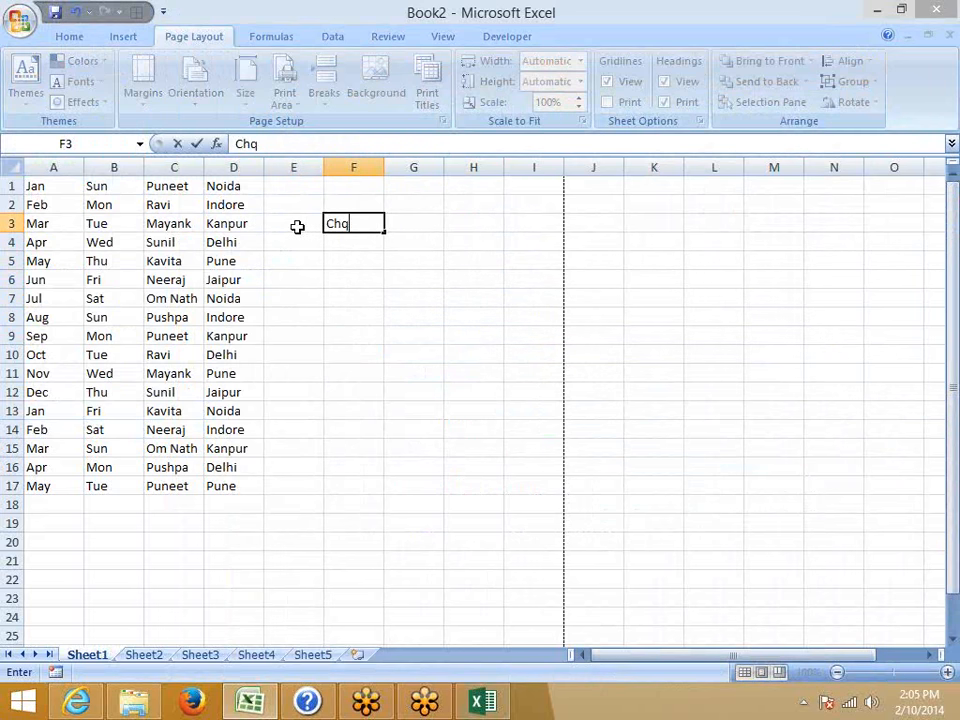
pyautogui.press('Return')
pyautogui.write("'0001454")
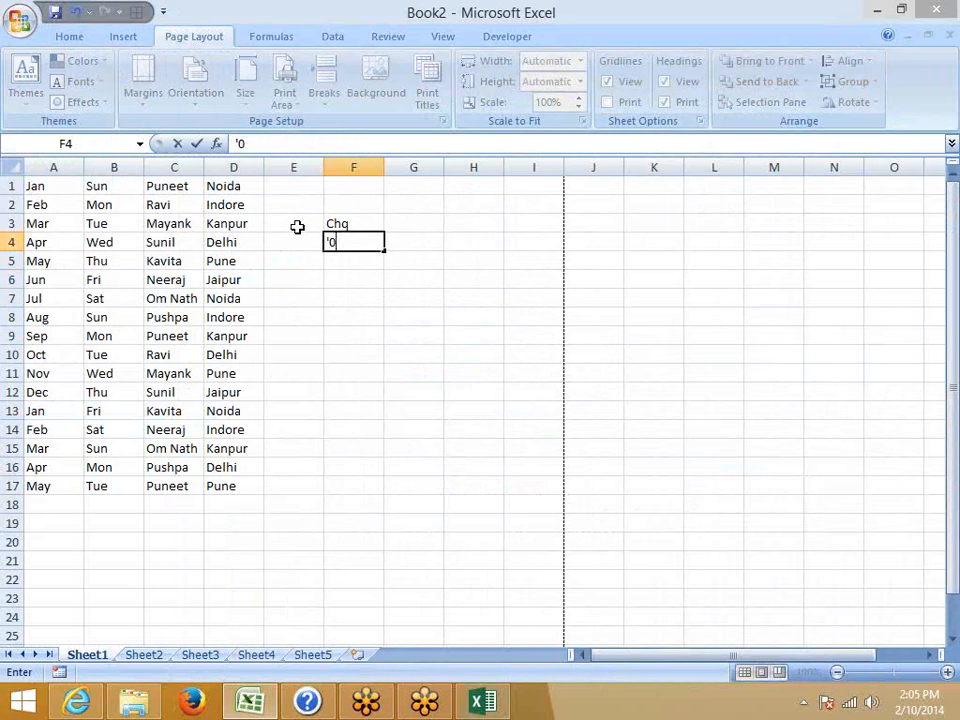
pyautogui.press('Return')
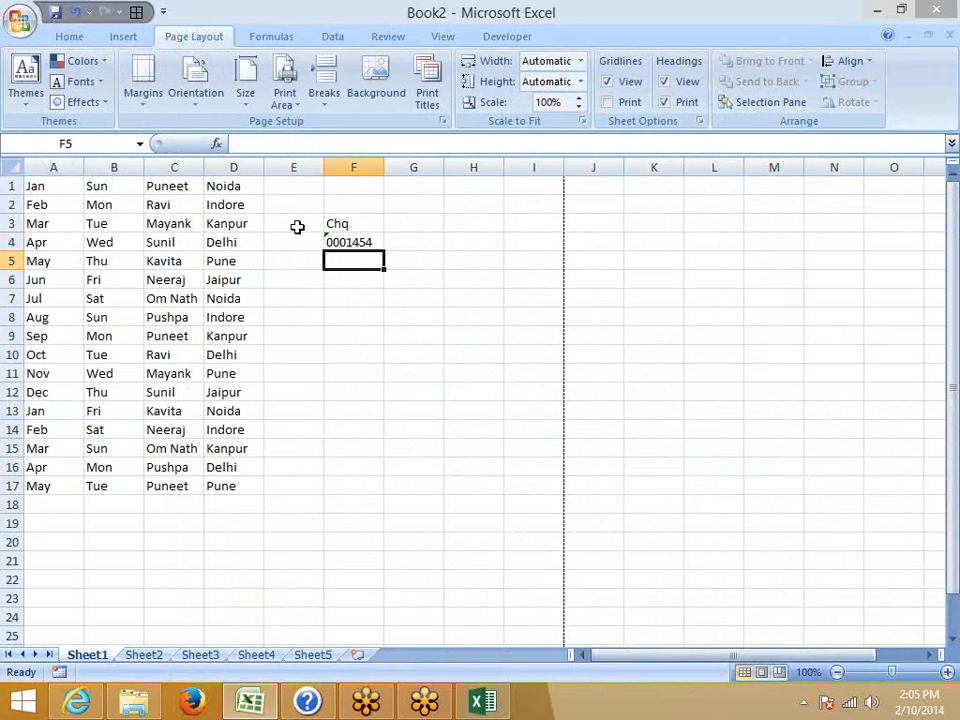
pyautogui.write("'0001")
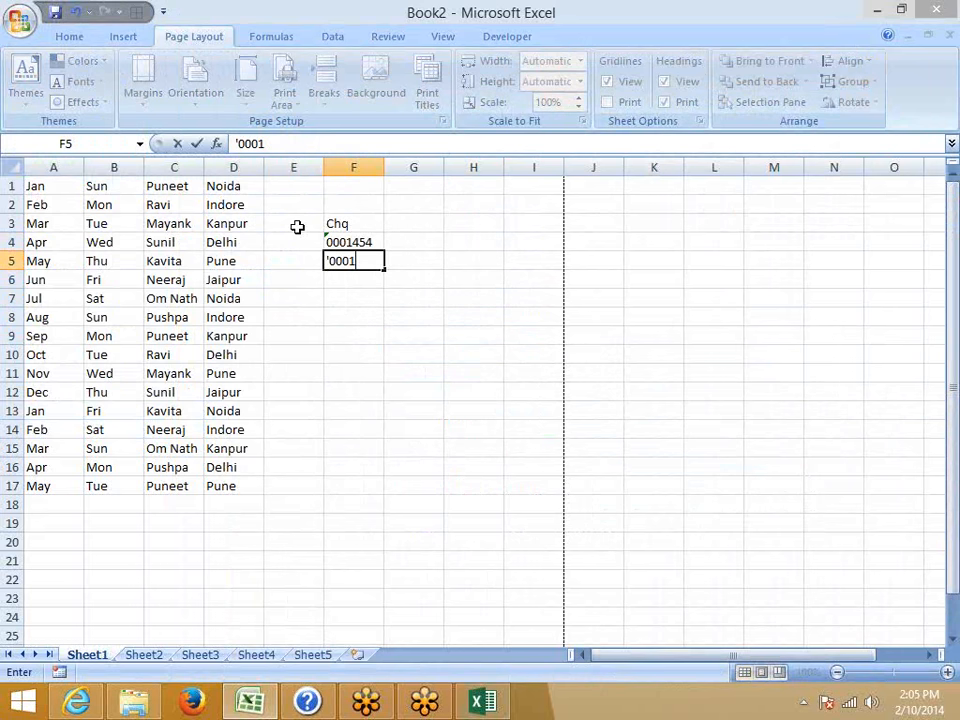
pyautogui.write('125')
pyautogui.press('Return')
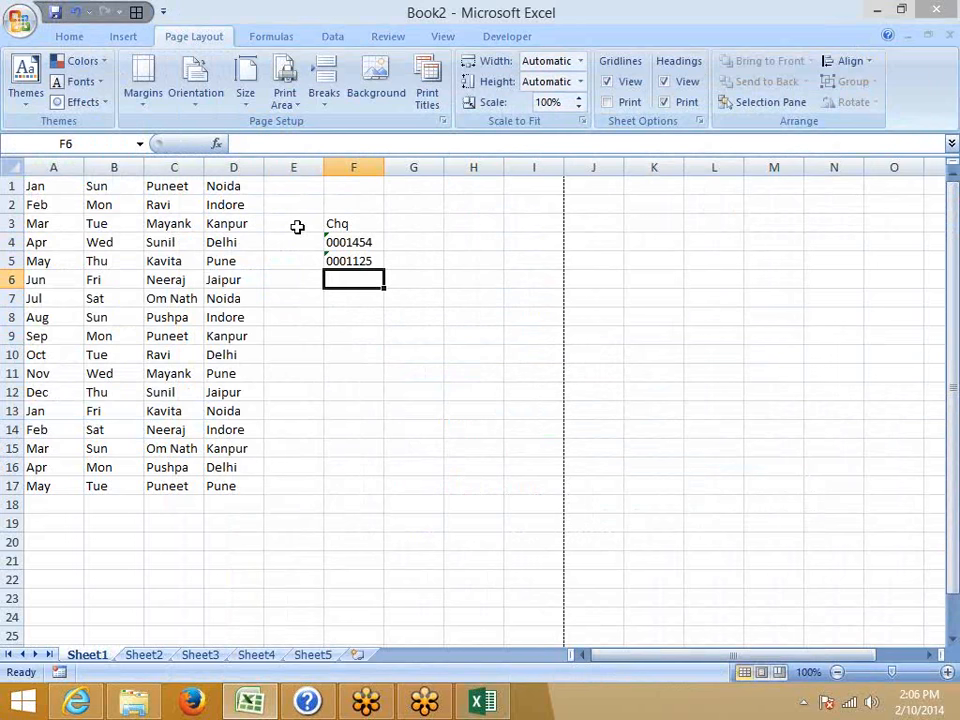
# Step: Try entering 000156 in F6 without a leading apostrophe, and clear the cell again
pyautogui.write('000156')
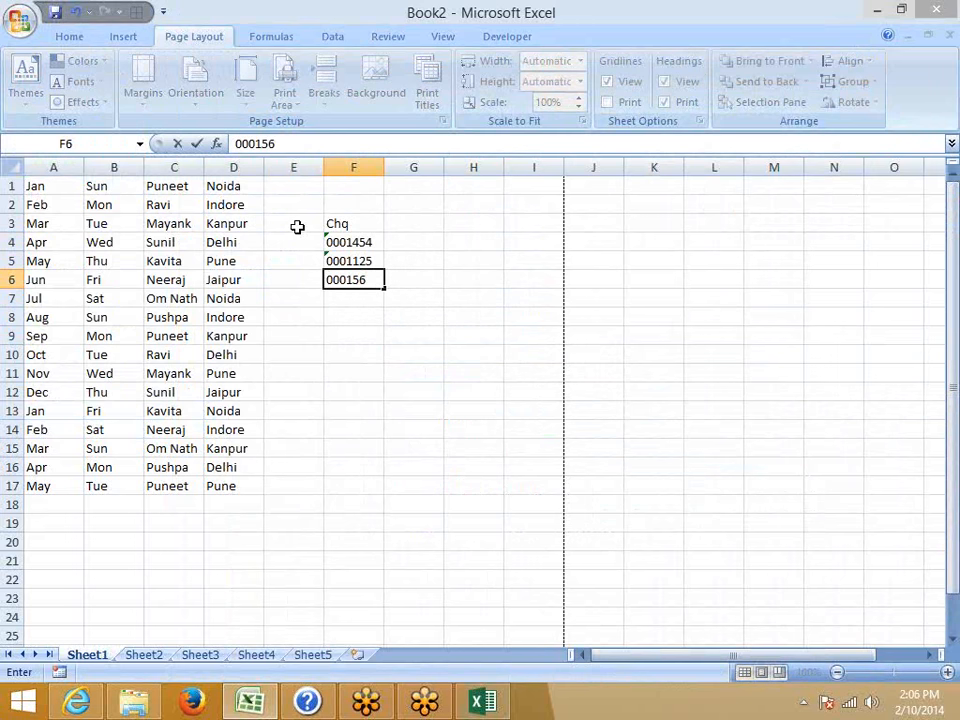
pyautogui.press('Return')
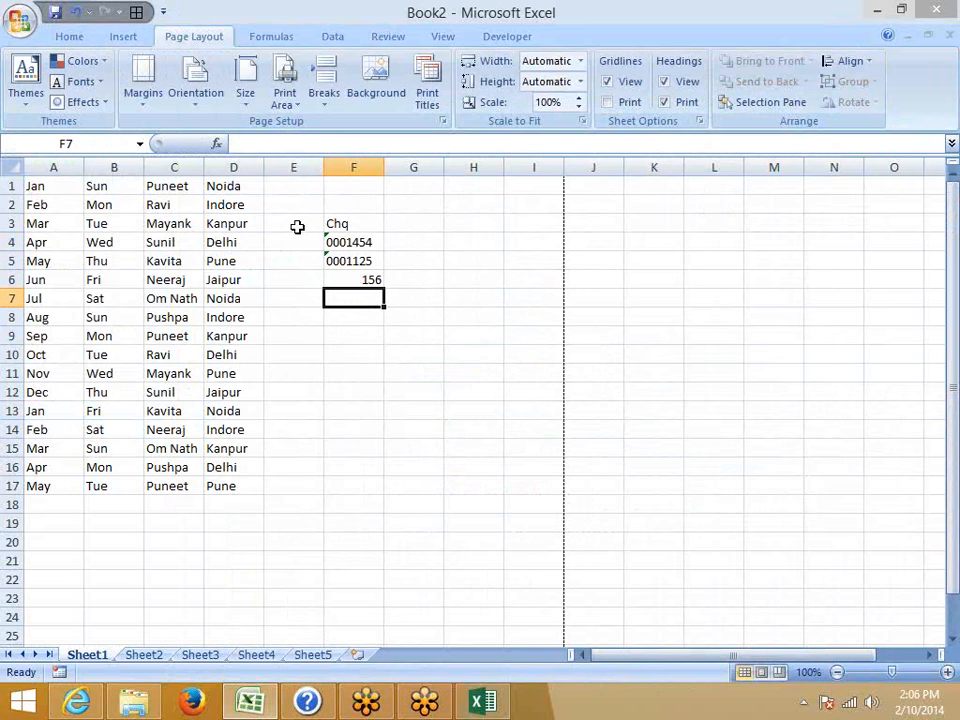
pyautogui.press('Up')
pyautogui.press('Delete')
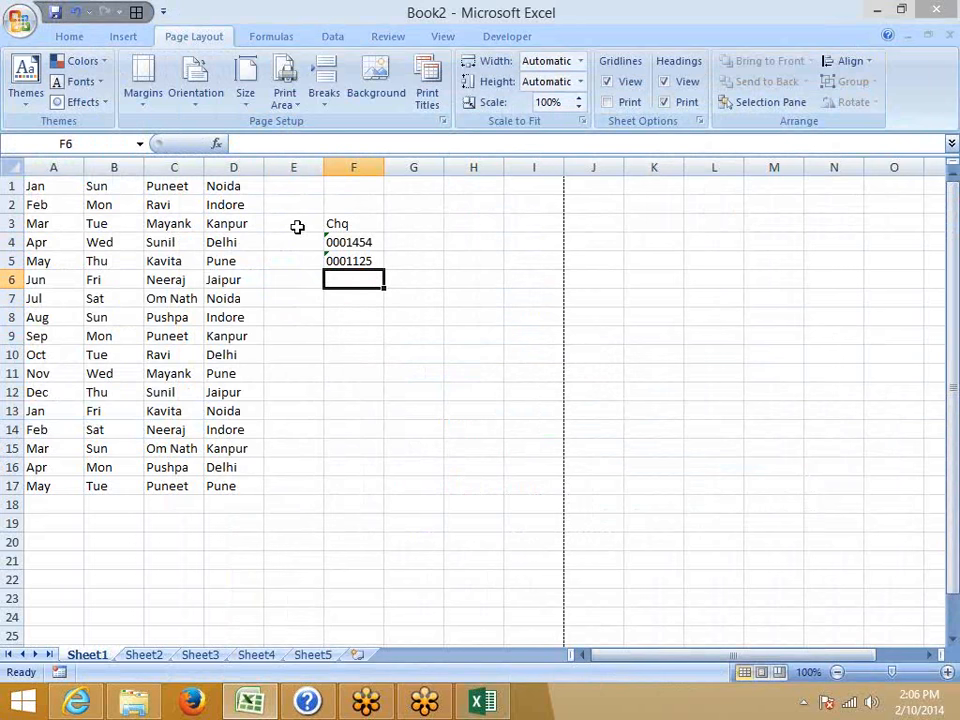
# Step: Enter 0001245 in F6 as text with a leading apostrophe
pyautogui.write("'0001245")
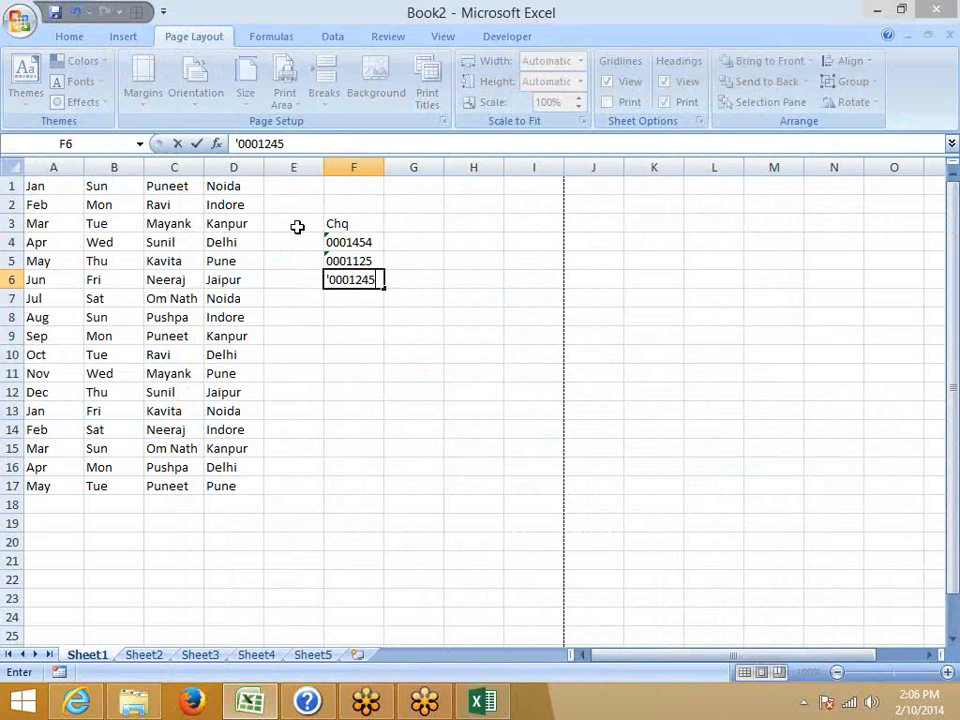
pyautogui.press('Return')
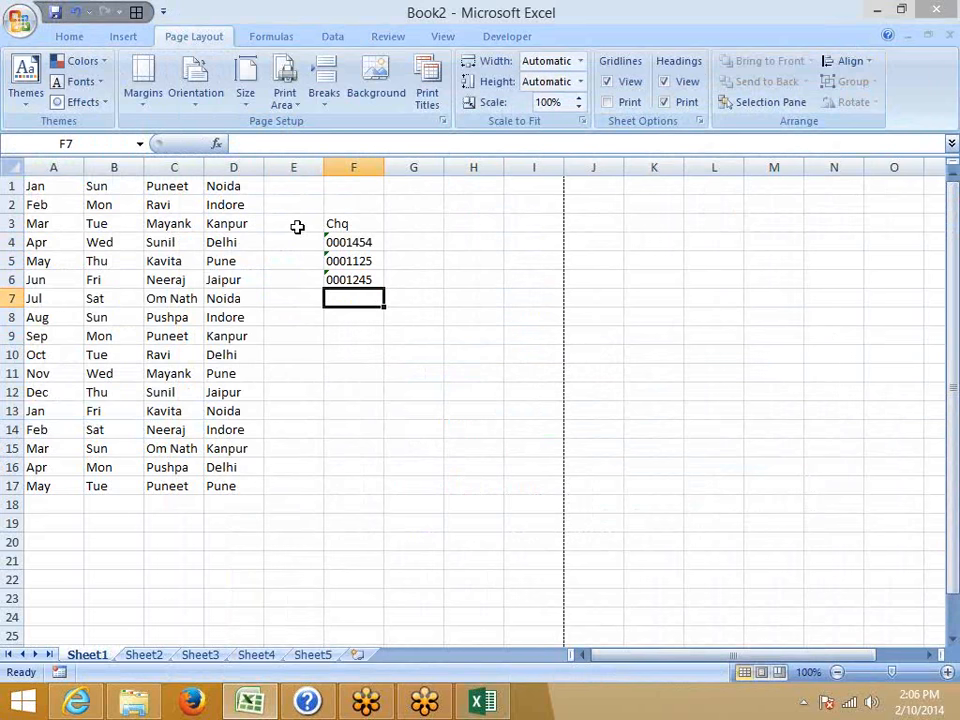
# Step: Review the error-checking explanation and the available error options for cell F4
pyautogui.press('Up')
pyautogui.press('Up')
pyautogui.press('Up')
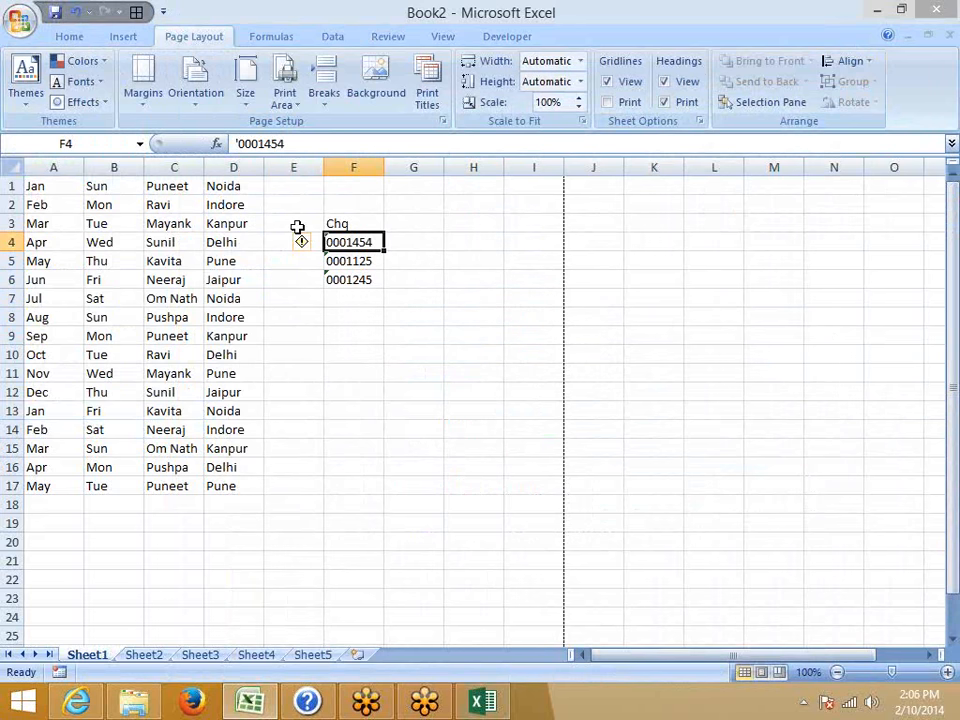
pyautogui.moveTo(310, 257)
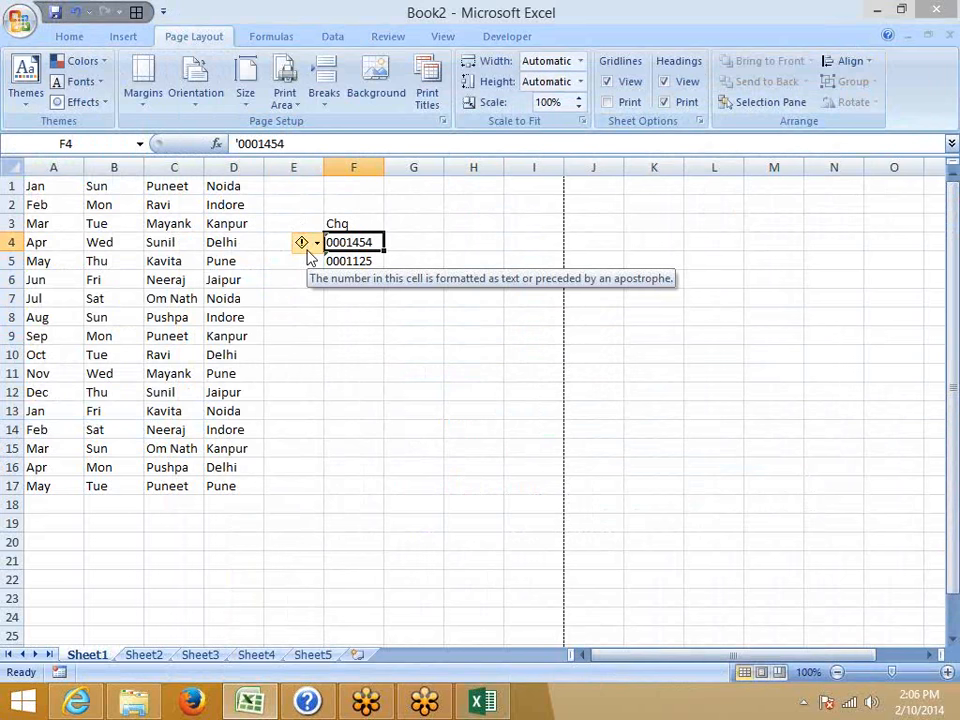
pyautogui.click(314, 245)
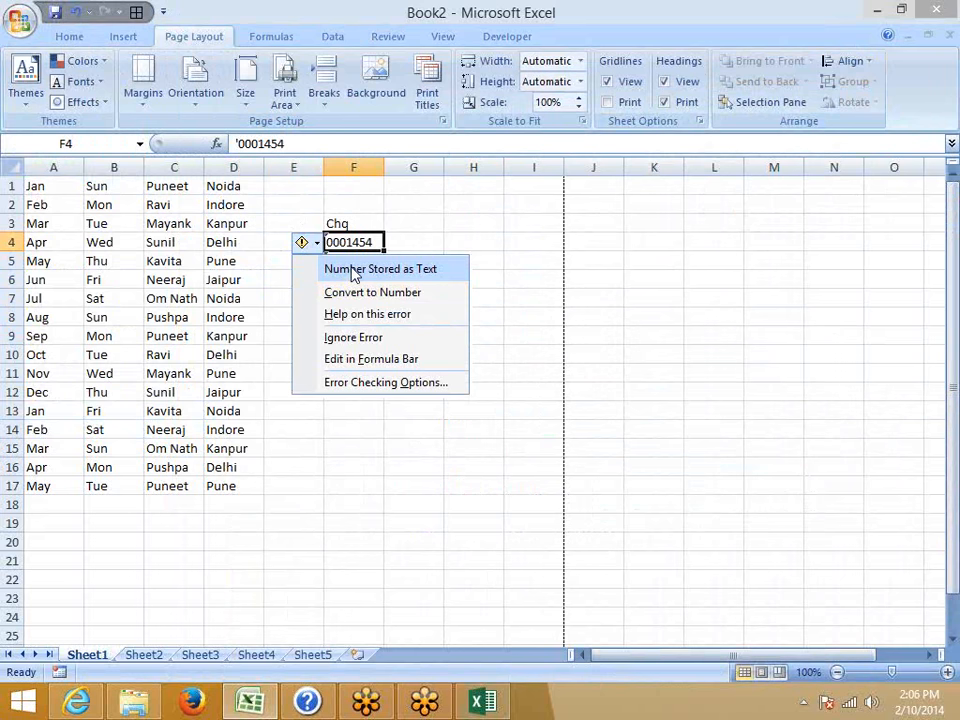
pyautogui.click(351, 268)
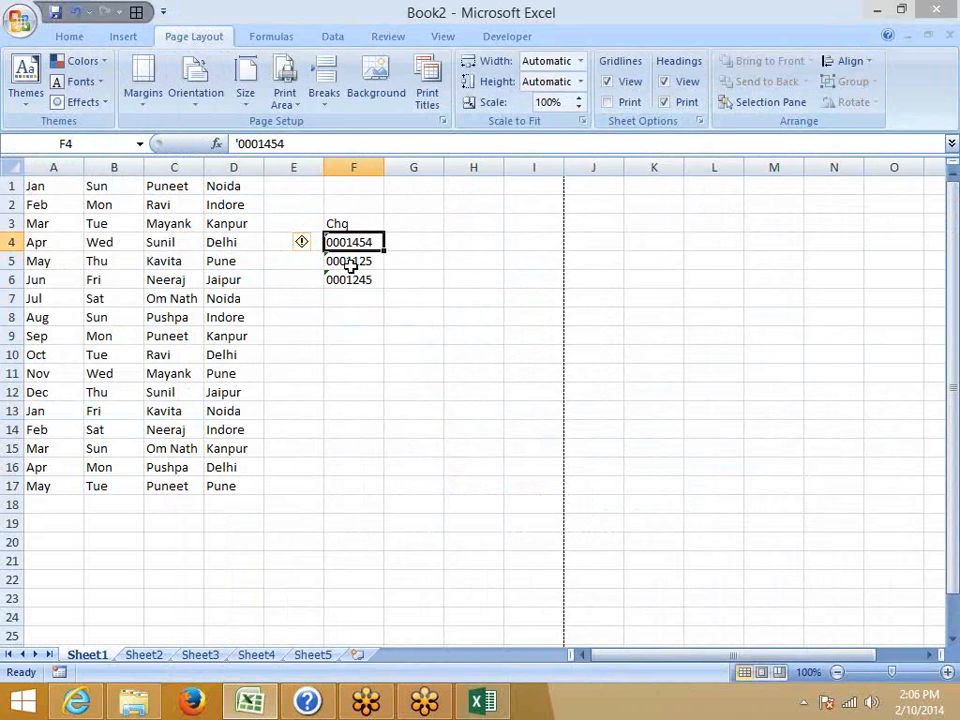
# Step: Ignore the number-stored-as-text error for cells F4:F6
pyautogui.click(345, 298)
pyautogui.moveTo(349, 241); pyautogui.dragTo(349, 279)
pyautogui.click(304, 242)
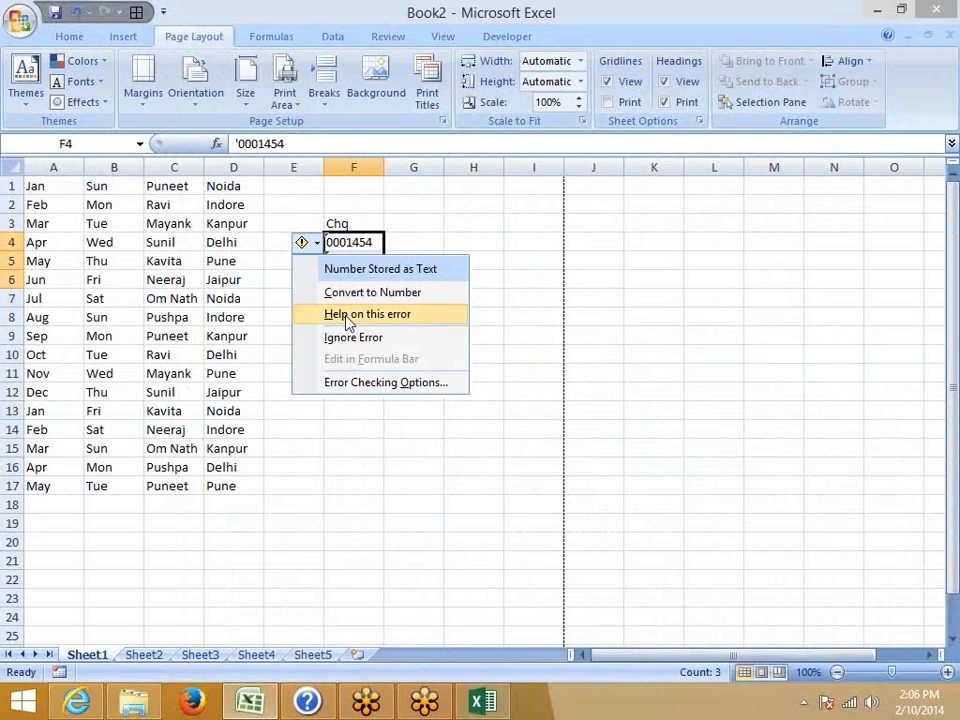
pyautogui.click(355, 339)
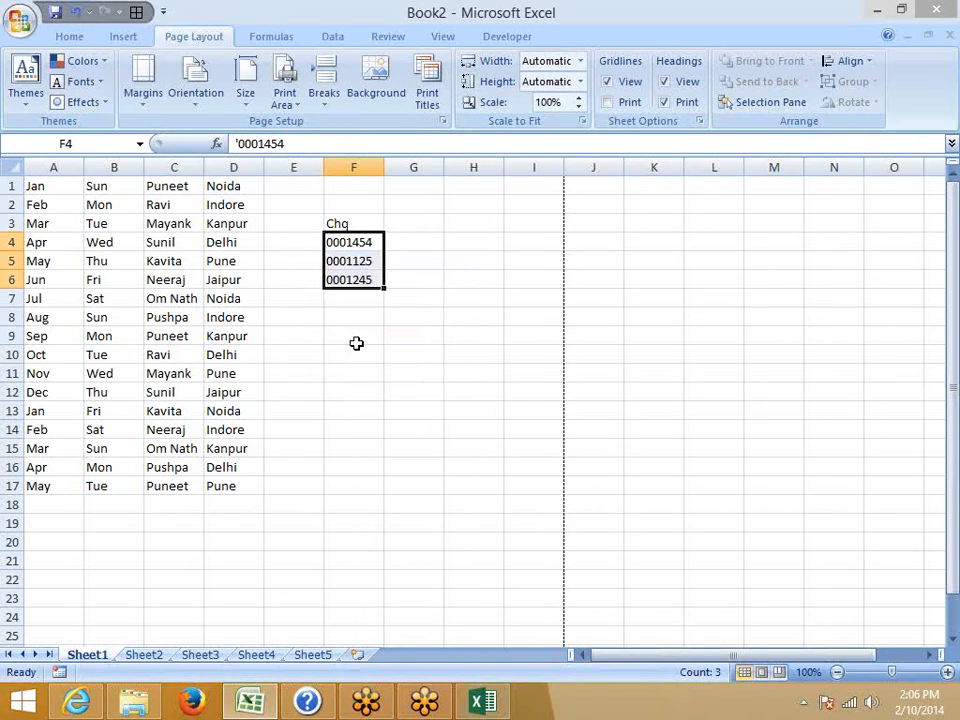
# Step: Enter 00145 in F9 as text with a leading apostrophe
pyautogui.click(356, 339)
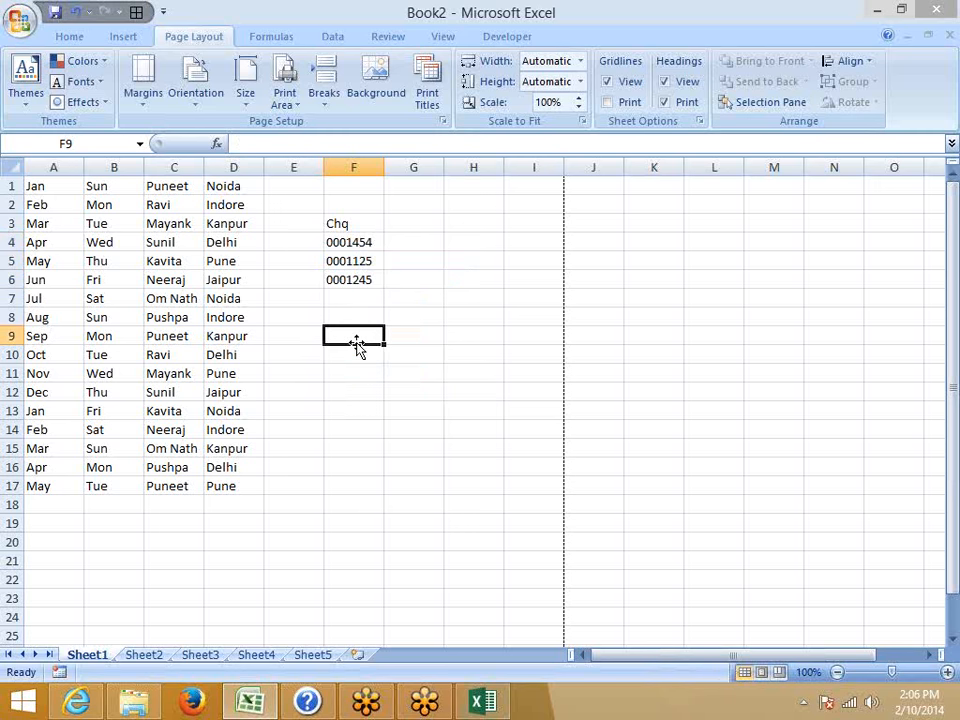
pyautogui.write("'00145")
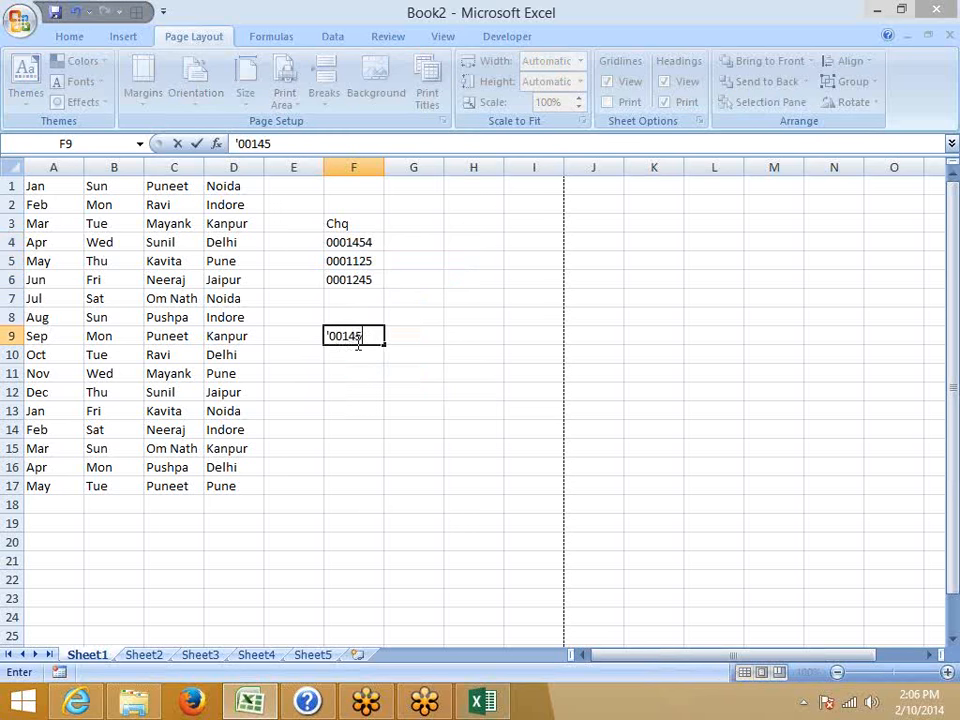
pyautogui.press('Return')
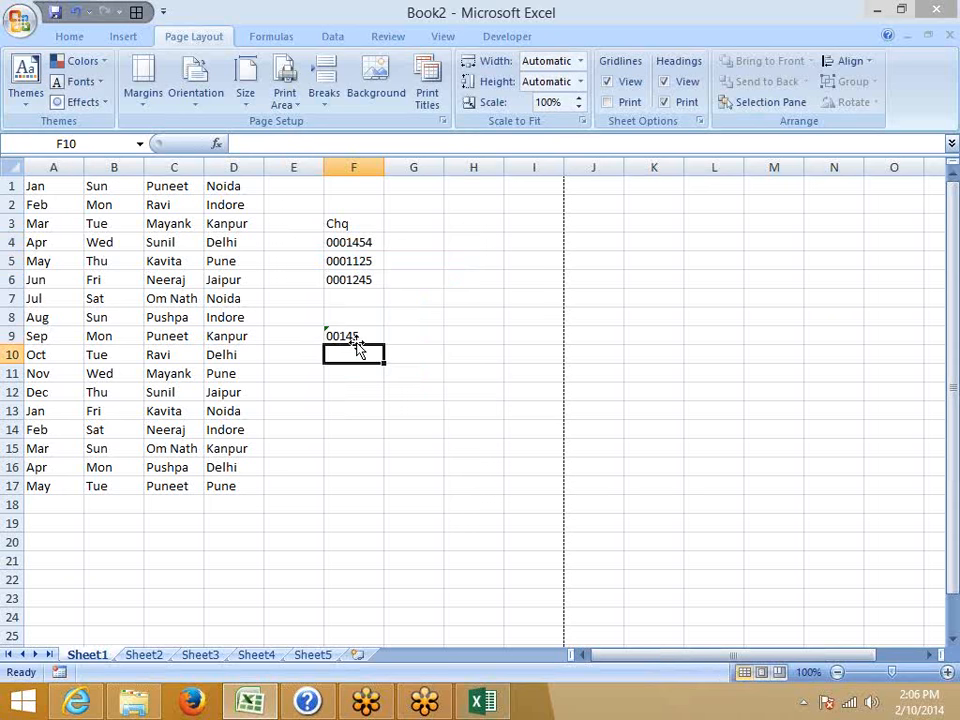
# Step: Compare the error indicators of F9 and the range F4:F6, ending with F9 selected
pyautogui.click(350, 334)
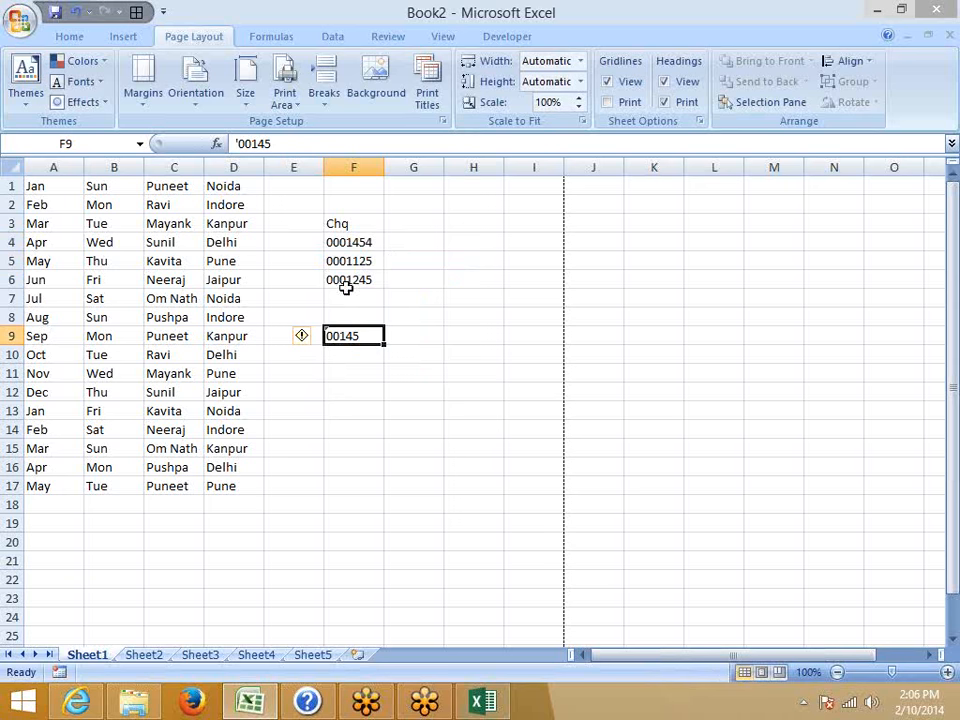
pyautogui.moveTo(345, 287); pyautogui.dragTo(350, 242)
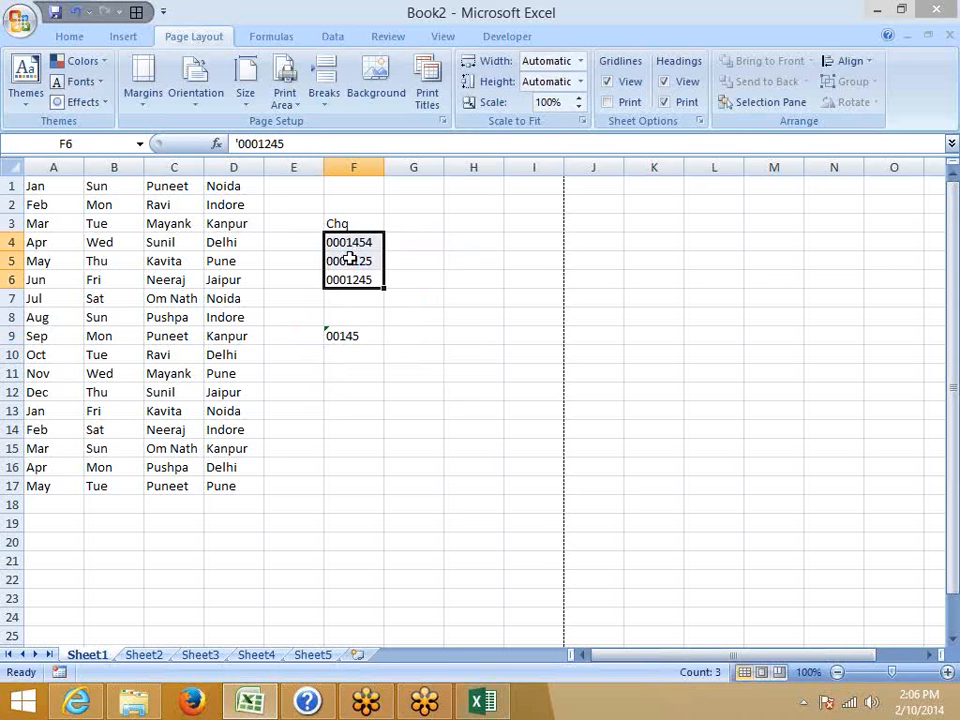
pyautogui.click(413, 298)
pyautogui.moveTo(350, 242); pyautogui.dragTo(356, 279)
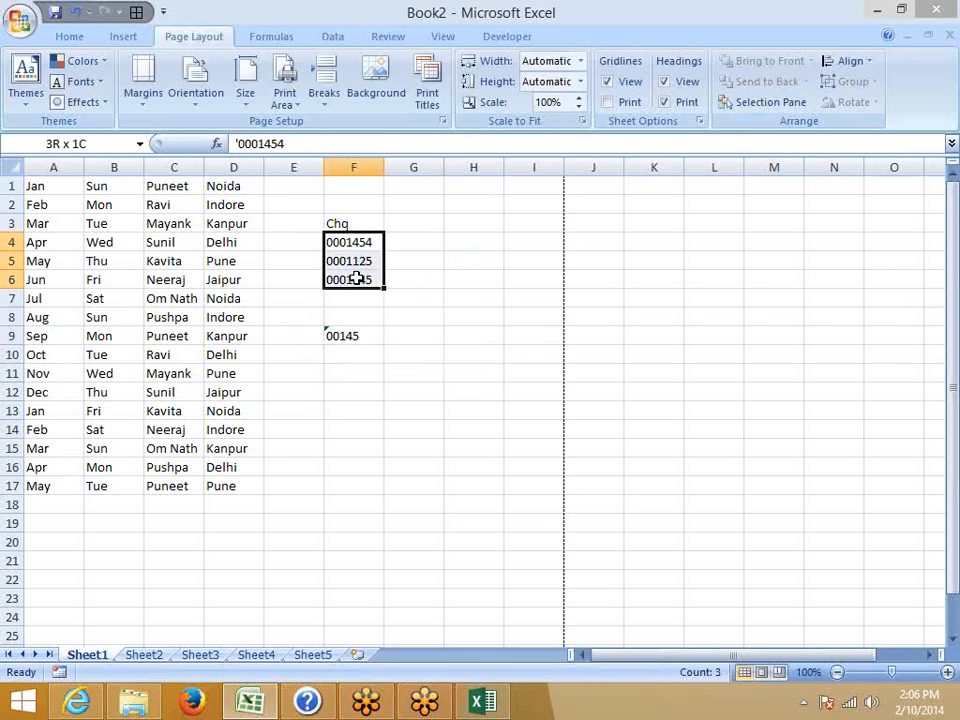
pyautogui.click(343, 336)
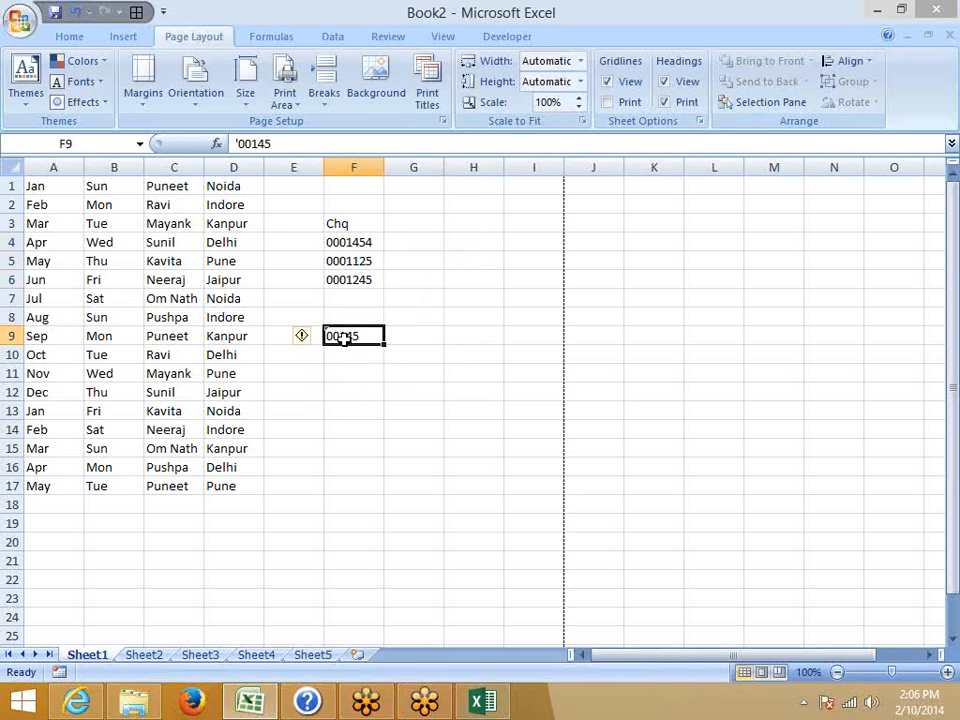
# Step: Turn background error checking off and back on in the Formulas options, keeping it enabled
pyautogui.click(453, 287)
pyautogui.click(353, 334)
pyautogui.click(20, 20)
pyautogui.click(258, 414)
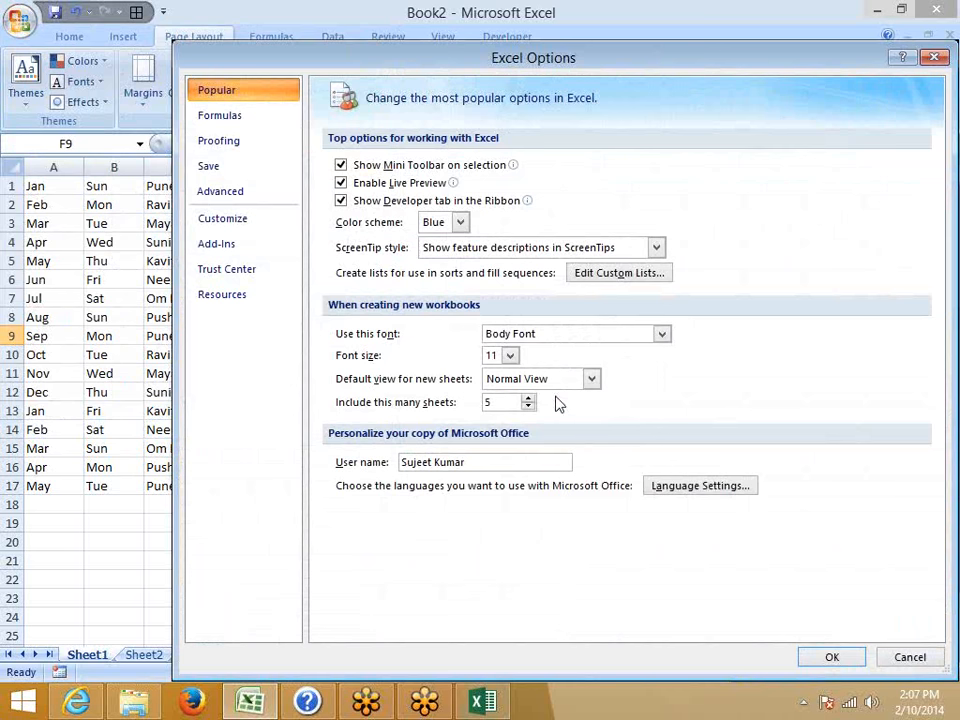
pyautogui.click(229, 118)
pyautogui.click(437, 401)
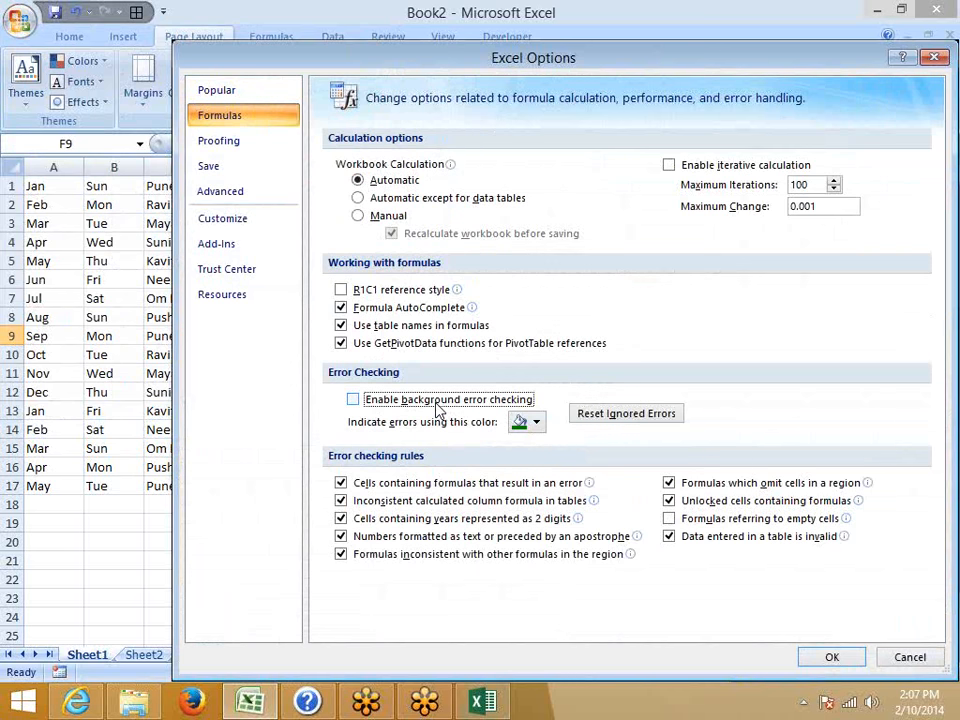
pyautogui.click(437, 401)
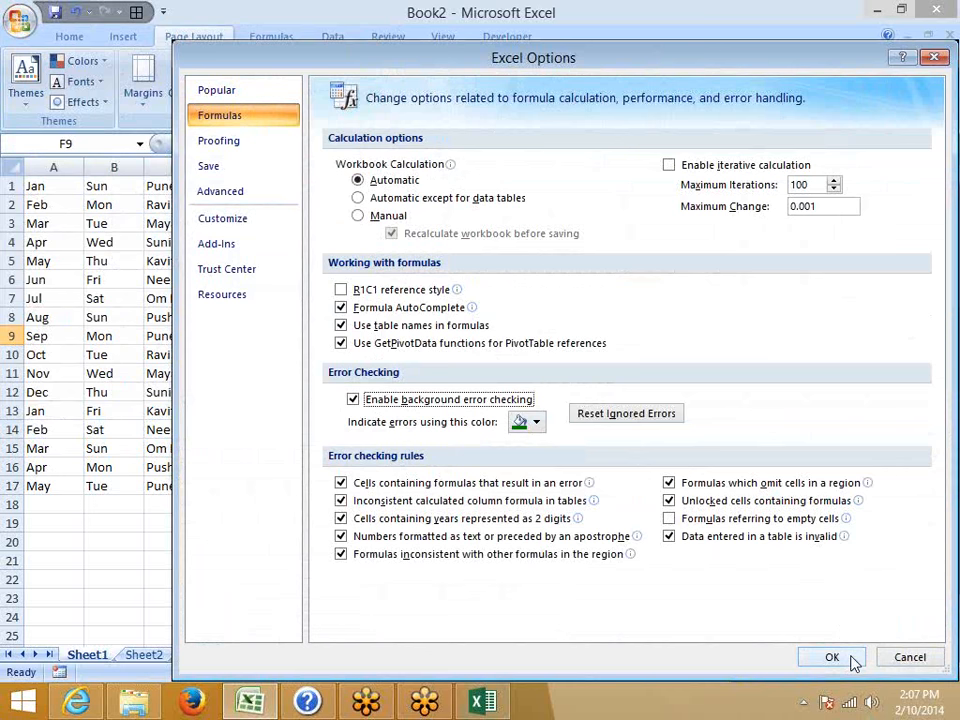
pyautogui.click(853, 662)
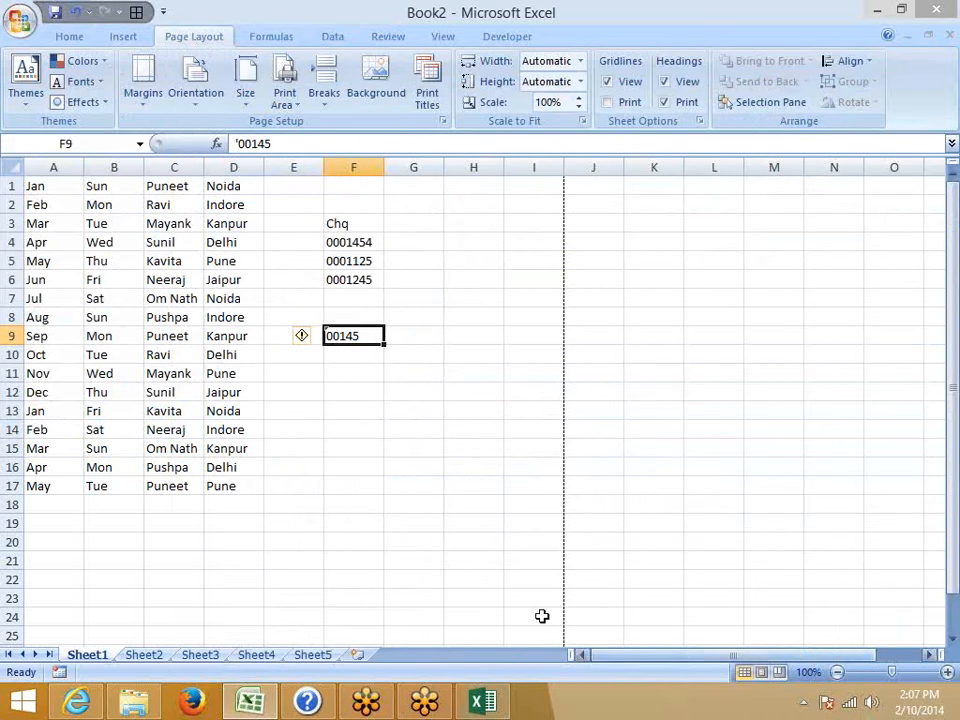
# Step: Compare the error indicators of F4:F6 and F9, and inspect the content of F4
pyautogui.click(372, 428)
pyautogui.moveTo(334, 242); pyautogui.dragTo(340, 281)
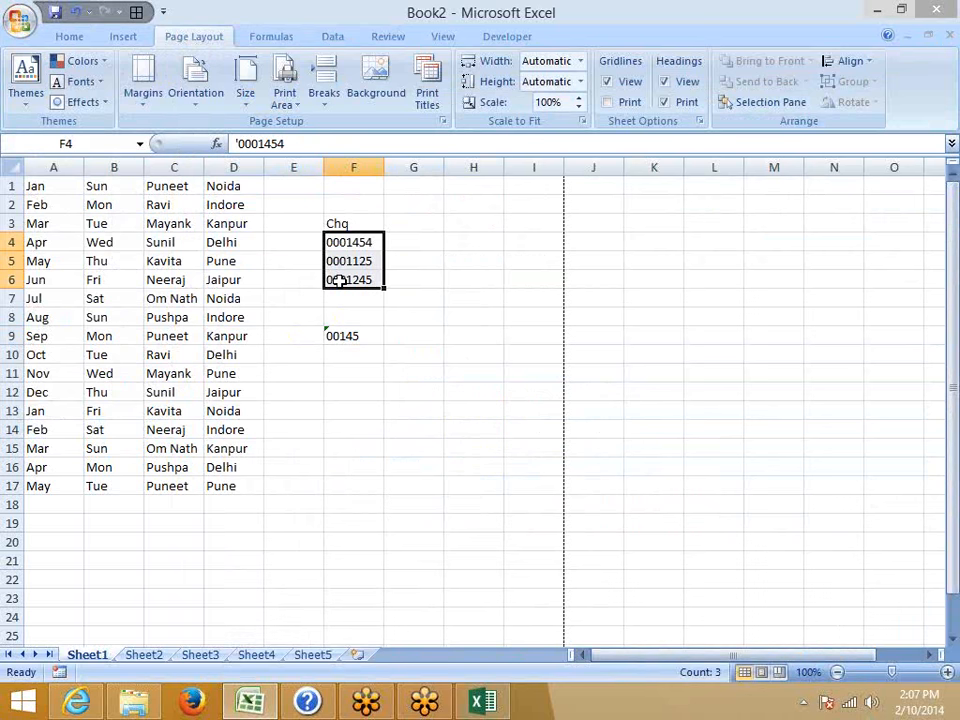
pyautogui.click(435, 298)
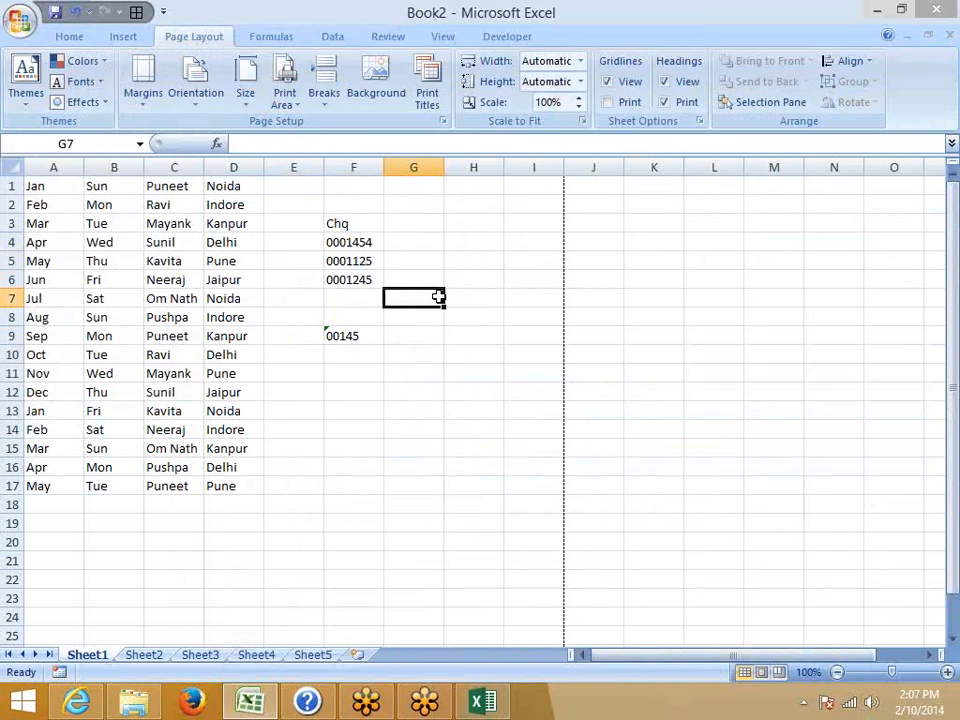
pyautogui.click(364, 241)
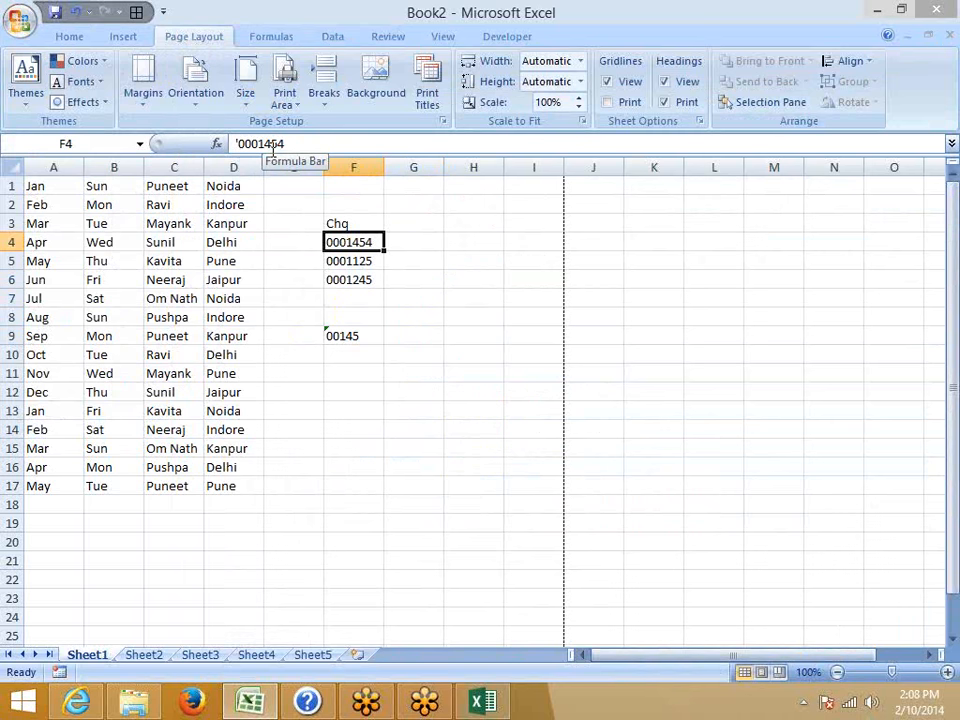
pyautogui.click(426, 229)
# Step: Look up the AutoCorrect replacement for DS in the Proofing options, then close the options without changes
pyautogui.click(24, 28)
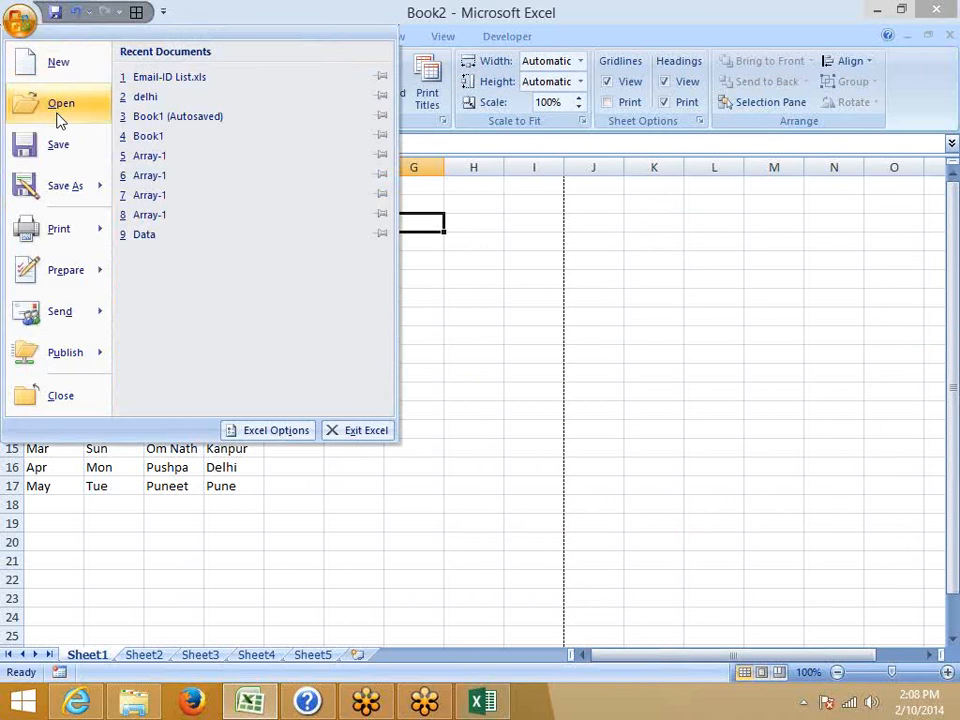
pyautogui.click(253, 430)
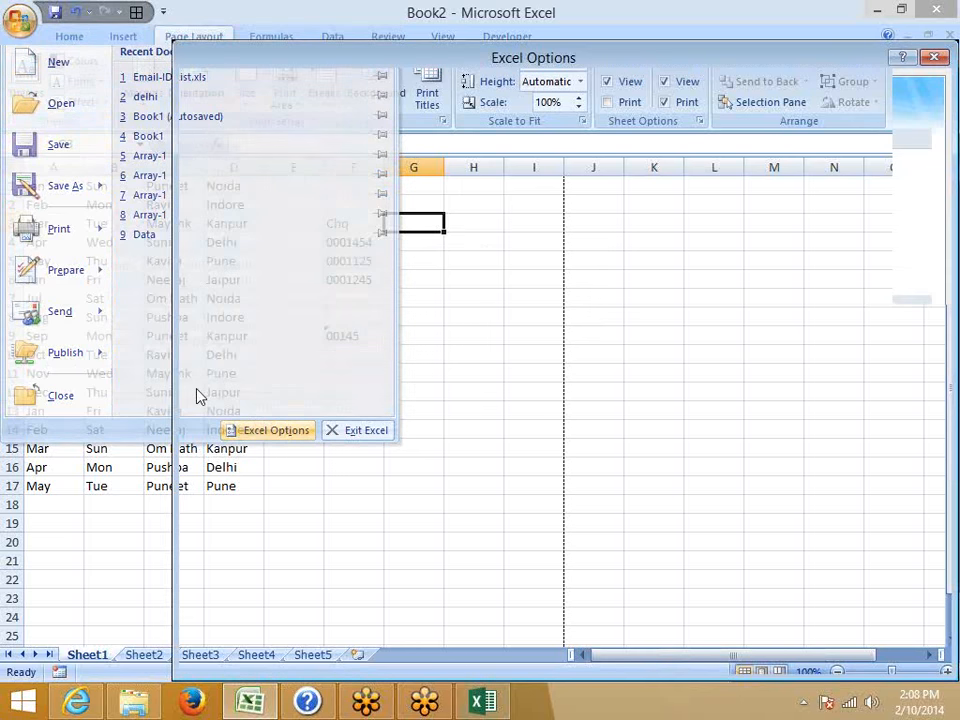
pyautogui.click(225, 145)
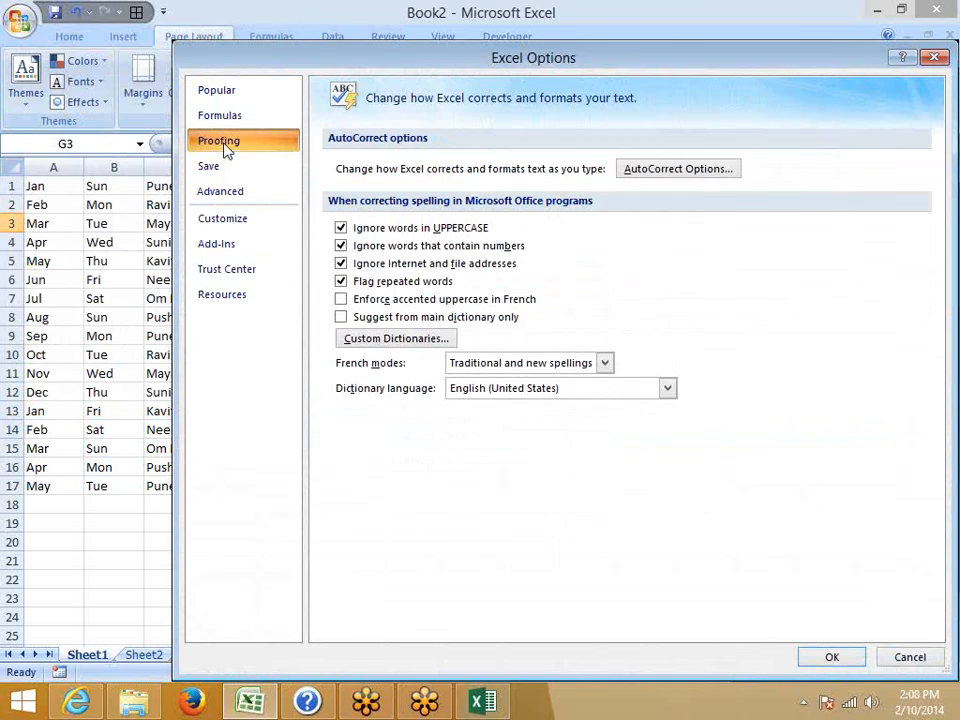
pyautogui.click(657, 172)
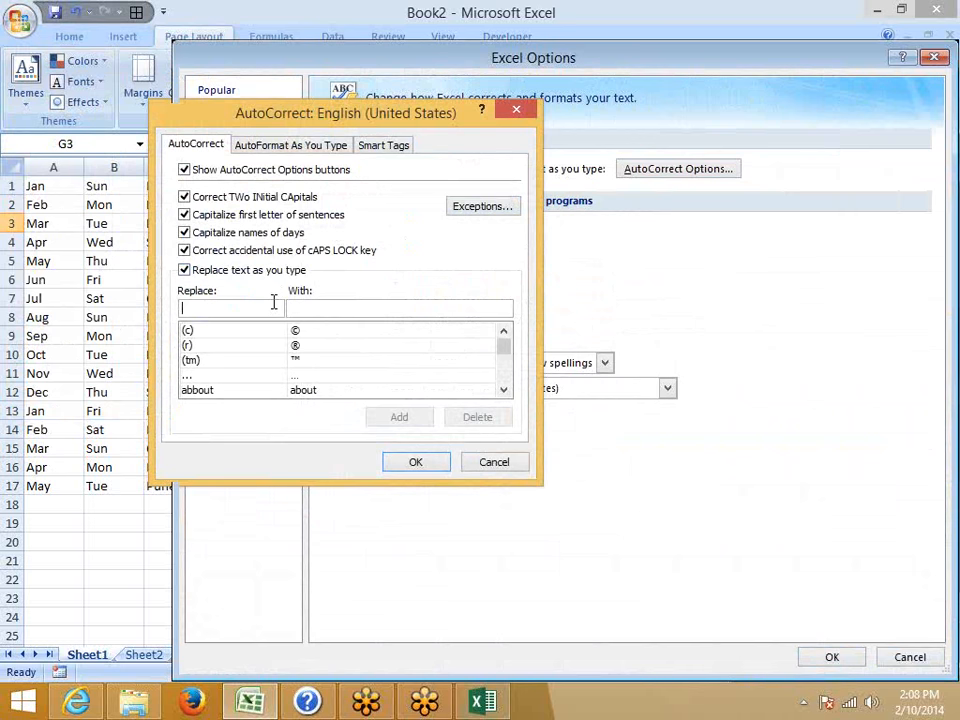
pyautogui.write('DS')
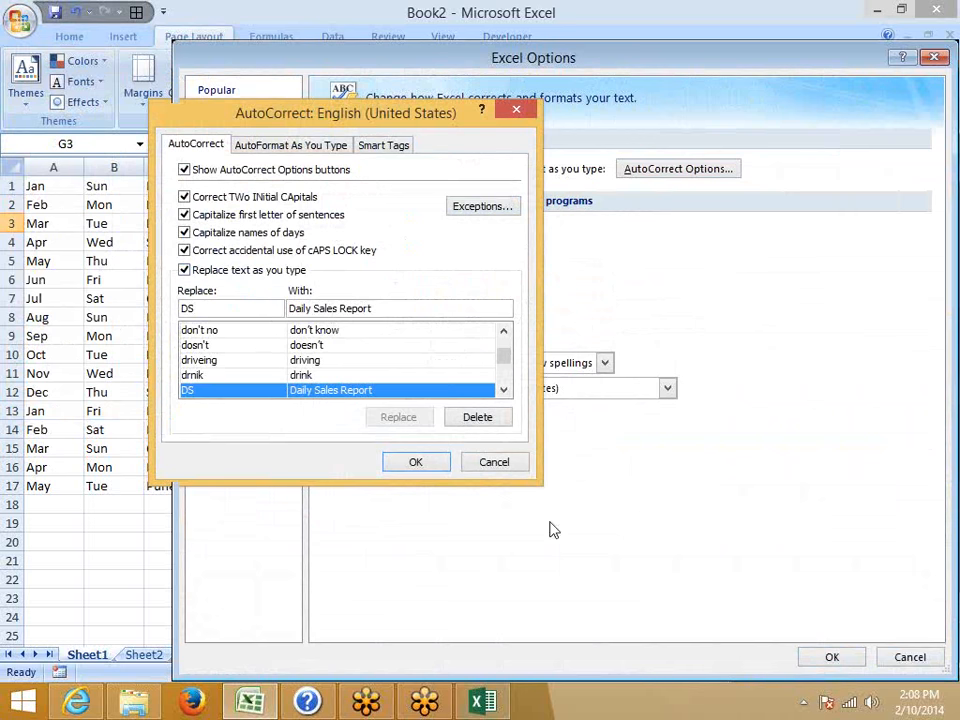
pyautogui.click(494, 462)
pyautogui.click(909, 657)
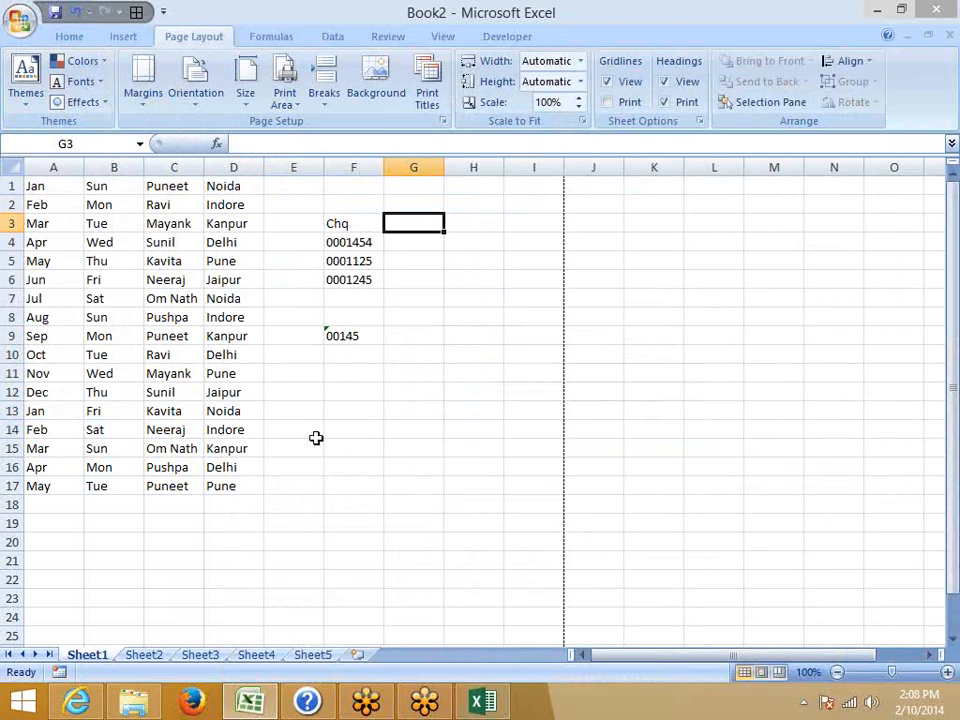
# Step: Enter the abbreviation DS in E14, letting AutoCorrect expand it to Daily Sales Report
pyautogui.click(318, 440)
pyautogui.write('DS')
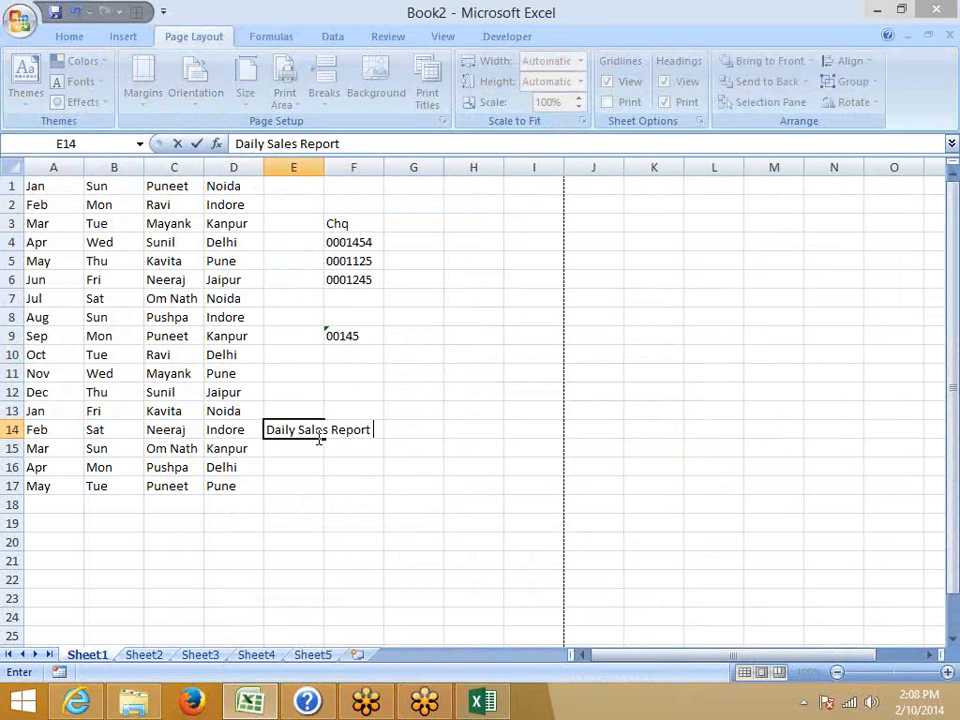
pyautogui.press('Return')
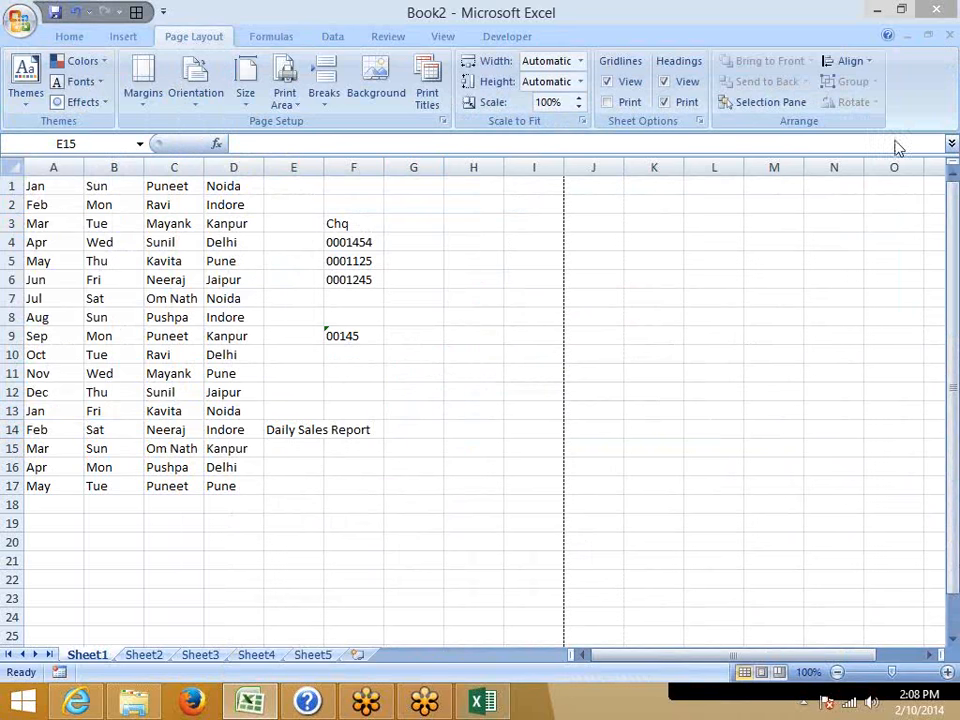
pyautogui.click(372, 479)
pyautogui.click(425, 357)
pyautogui.write('www')
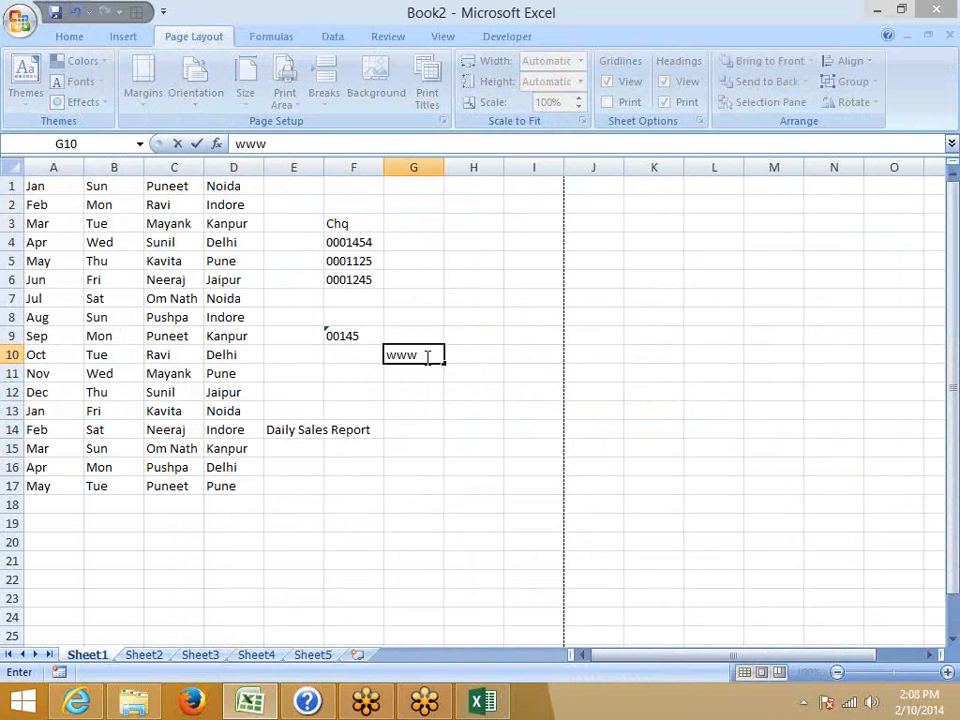
pyautogui.write('.googel')
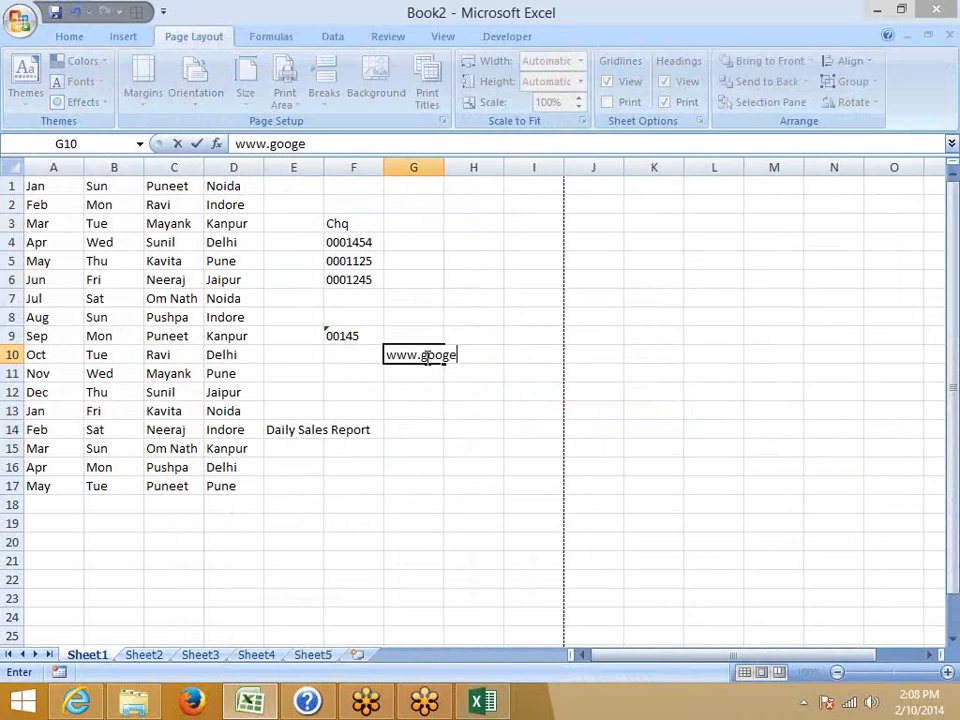
pyautogui.press('BackSpace')
pyautogui.press('BackSpace')
pyautogui.write('le.com')
pyautogui.press('Return')
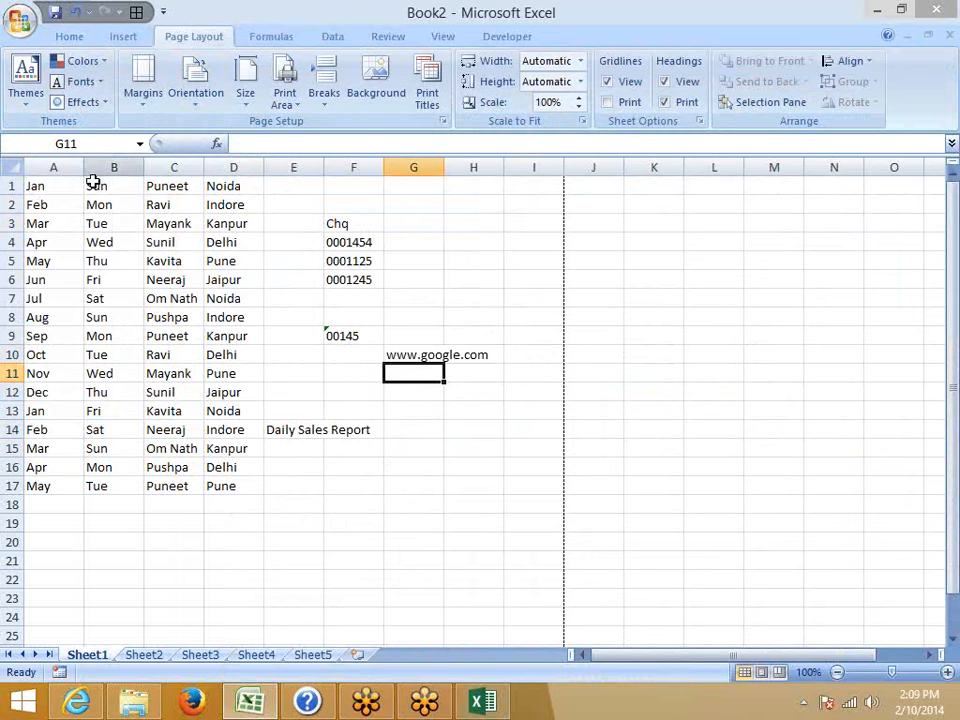
# Step: Enable replacing Internet and network paths with hyperlinks in the AutoFormat As You Type settings of the Proofing options
pyautogui.click(20, 20)
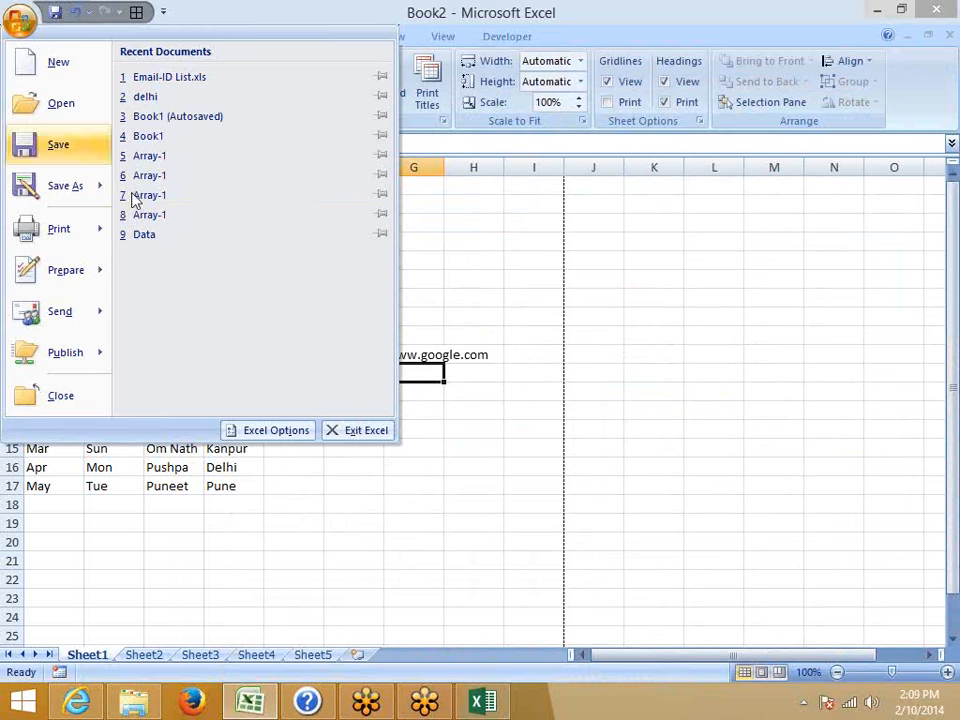
pyautogui.click(262, 430)
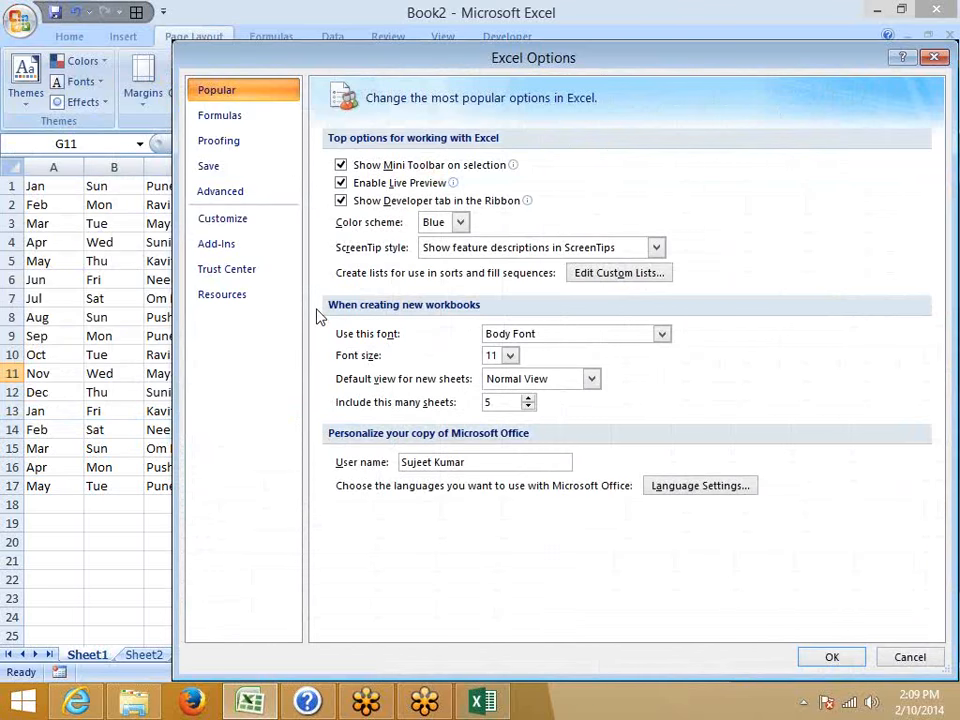
pyautogui.click(240, 146)
pyautogui.click(673, 168)
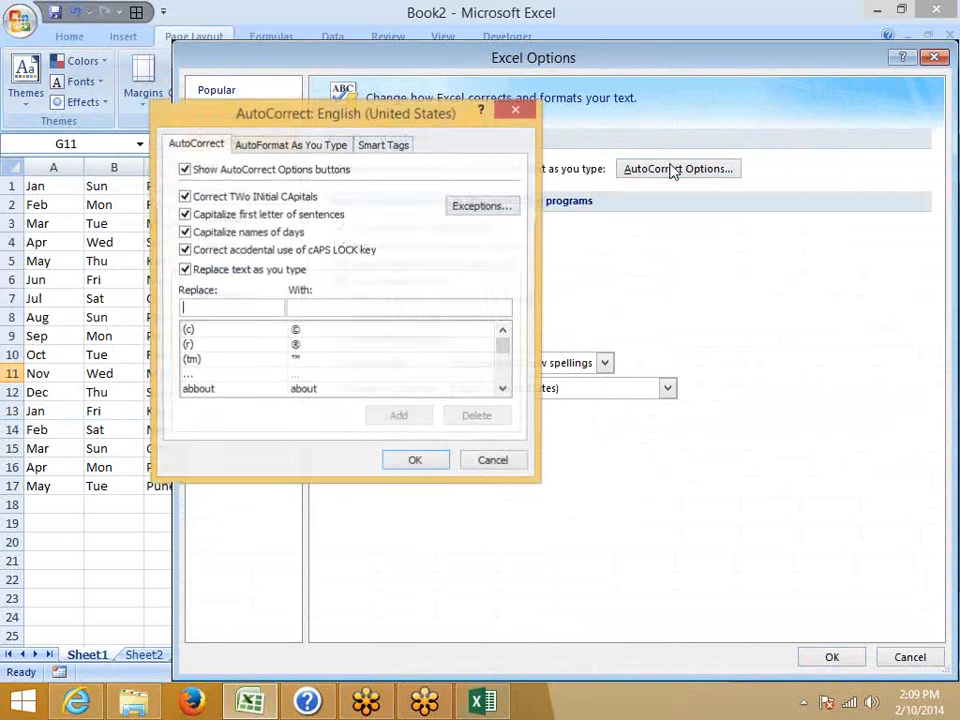
pyautogui.click(264, 150)
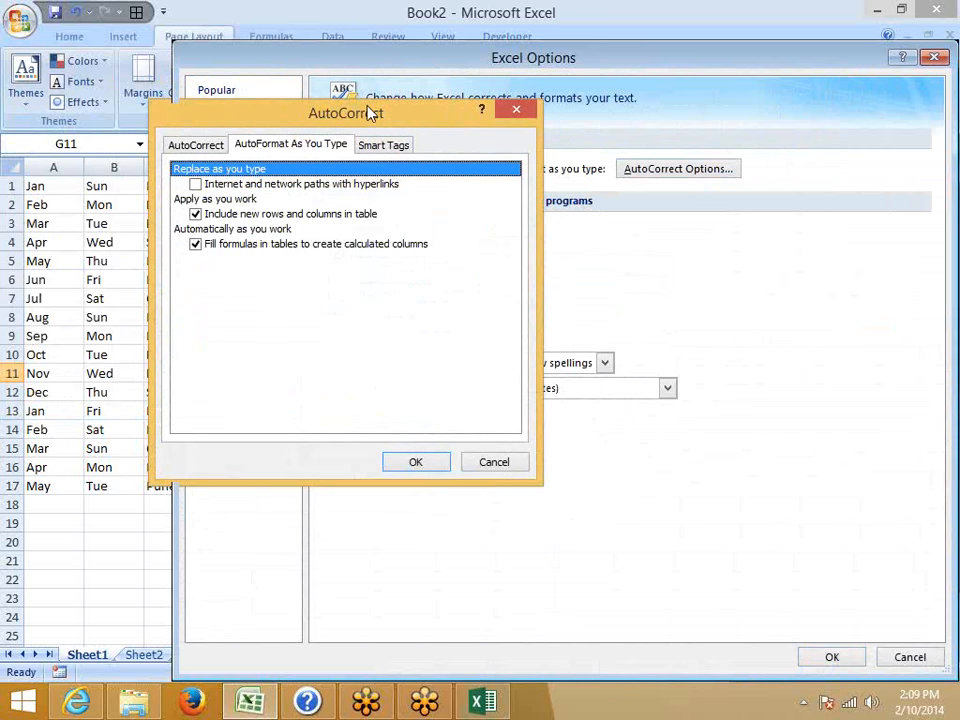
pyautogui.moveTo(365, 118); pyautogui.dragTo(554, 124)
pyautogui.click(384, 190)
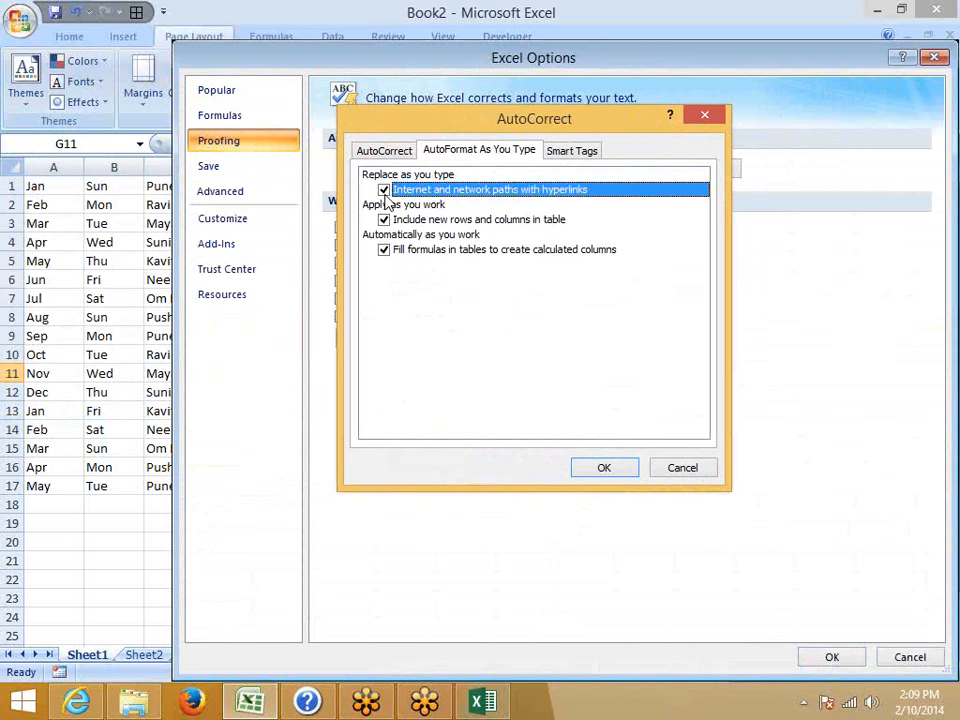
pyautogui.click(384, 190)
pyautogui.click(386, 198)
pyautogui.click(593, 468)
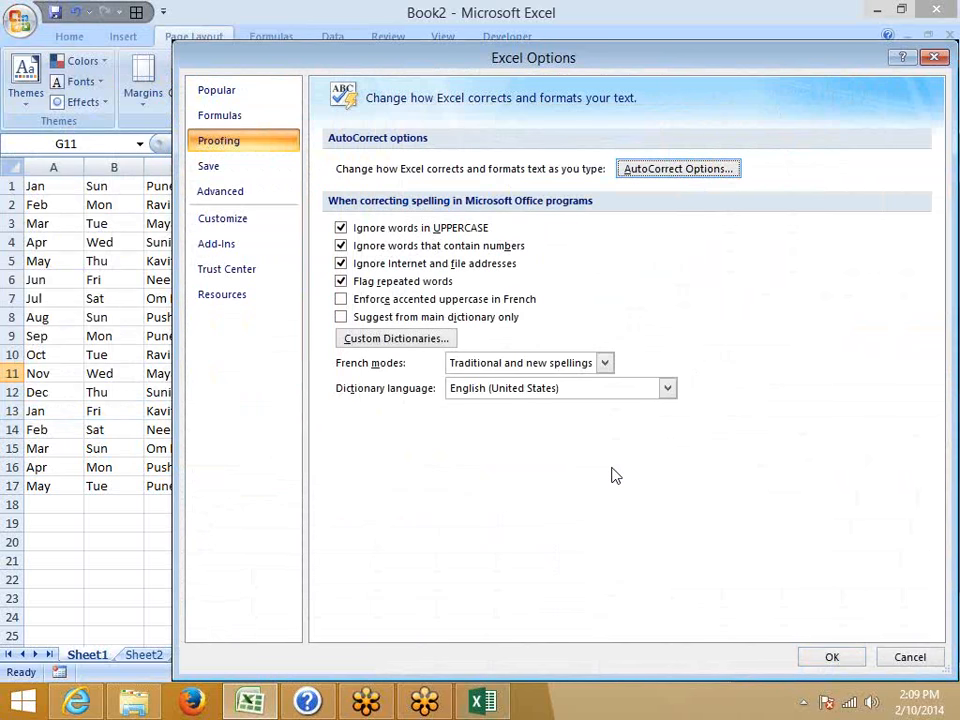
pyautogui.click(833, 657)
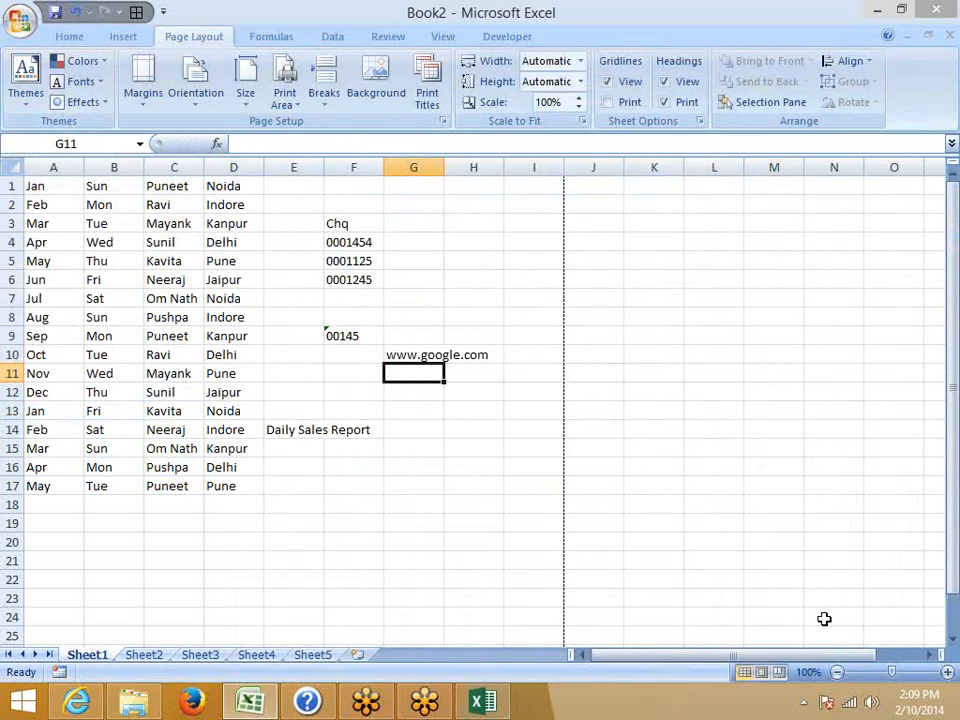
# Step: Enter the misspelled words BOOOK in C24 and Boook in D24
pyautogui.press('Down')
pyautogui.press('Down')
pyautogui.press('Down')
pyautogui.press('Down')
pyautogui.press('Down')
pyautogui.press('Down')
pyautogui.press('Down')
pyautogui.press('Down')
pyautogui.press('Down')
pyautogui.press('Down')
pyautogui.press('Down')
pyautogui.press('Down')
pyautogui.press('Down')
pyautogui.press('Down')
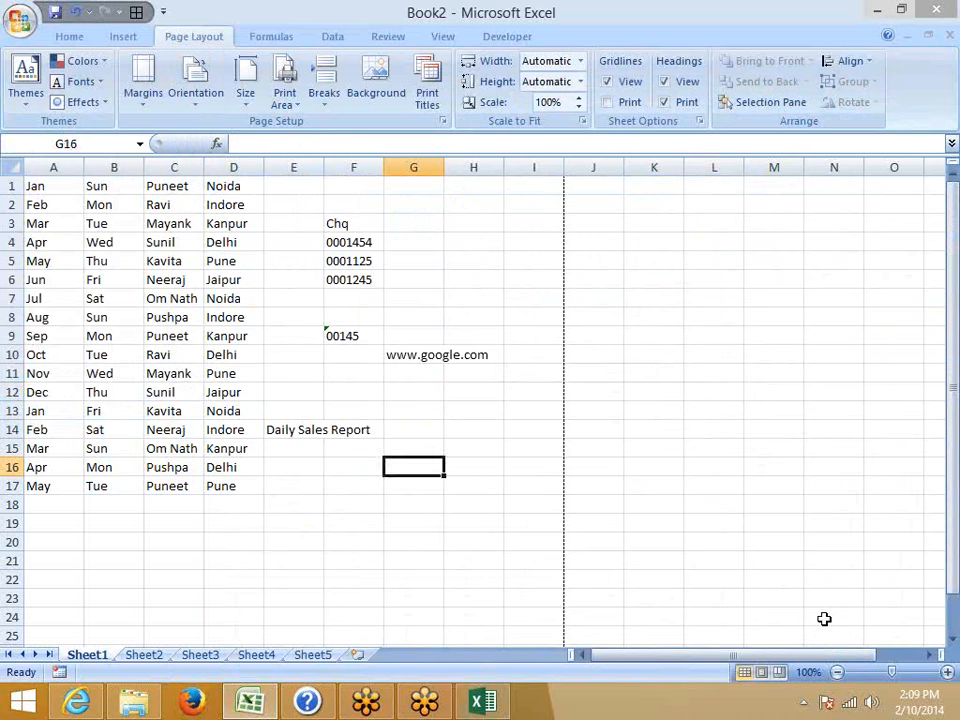
pyautogui.scroll(-1, 824, 619)
pyautogui.scroll(-4, 304, 501)
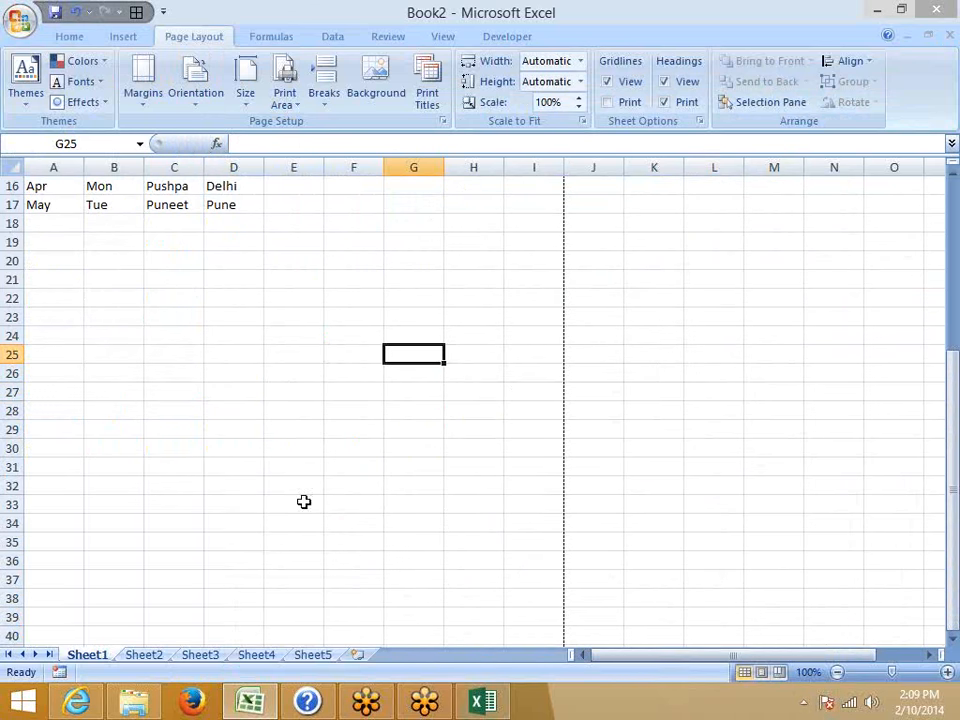
pyautogui.click(175, 333)
pyautogui.write('BO')
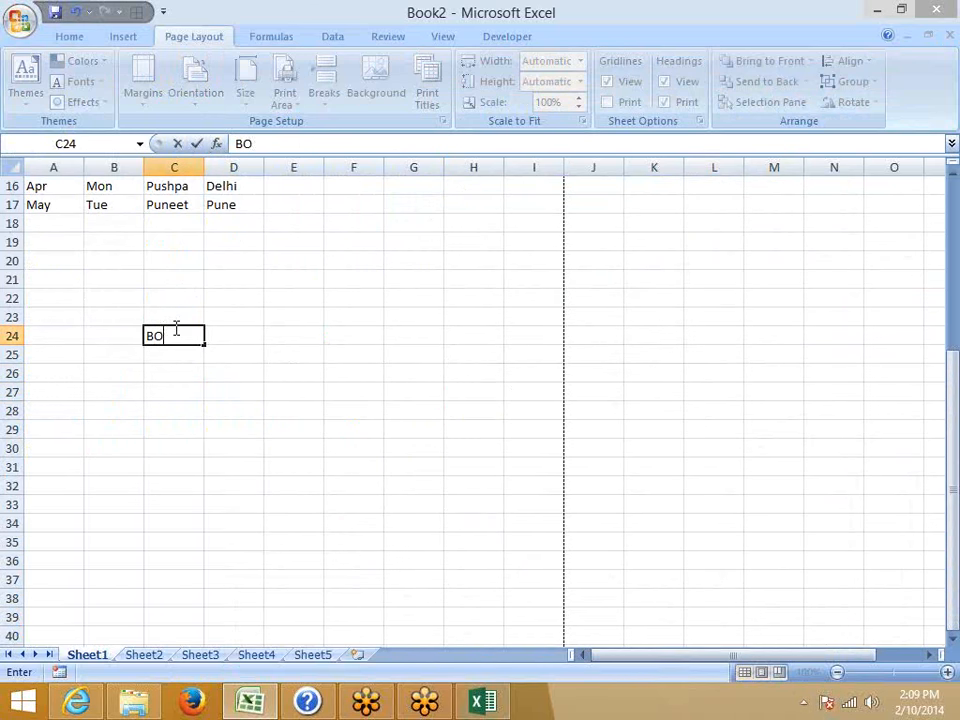
pyautogui.write('OOK')
pyautogui.press('Tab')
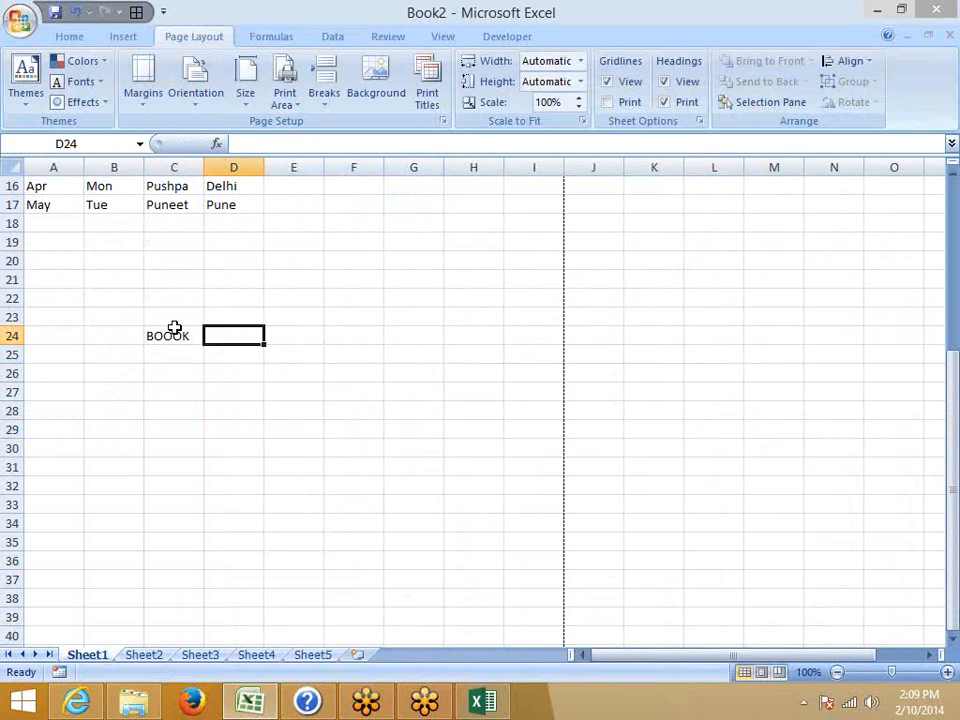
pyautogui.write('Booo')
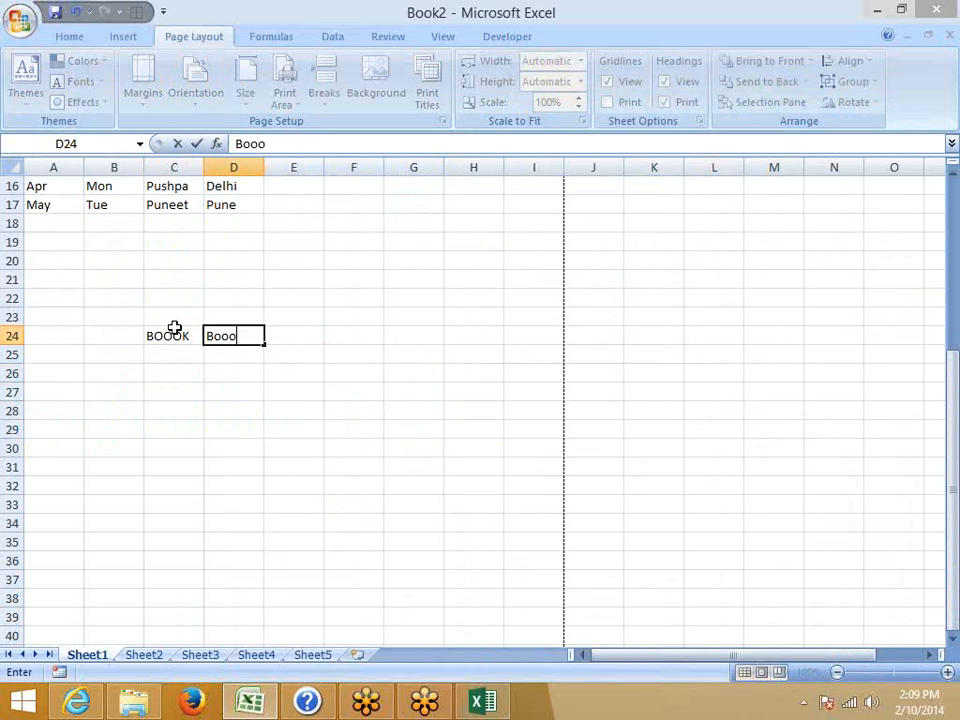
pyautogui.write('k')
pyautogui.press('Return')
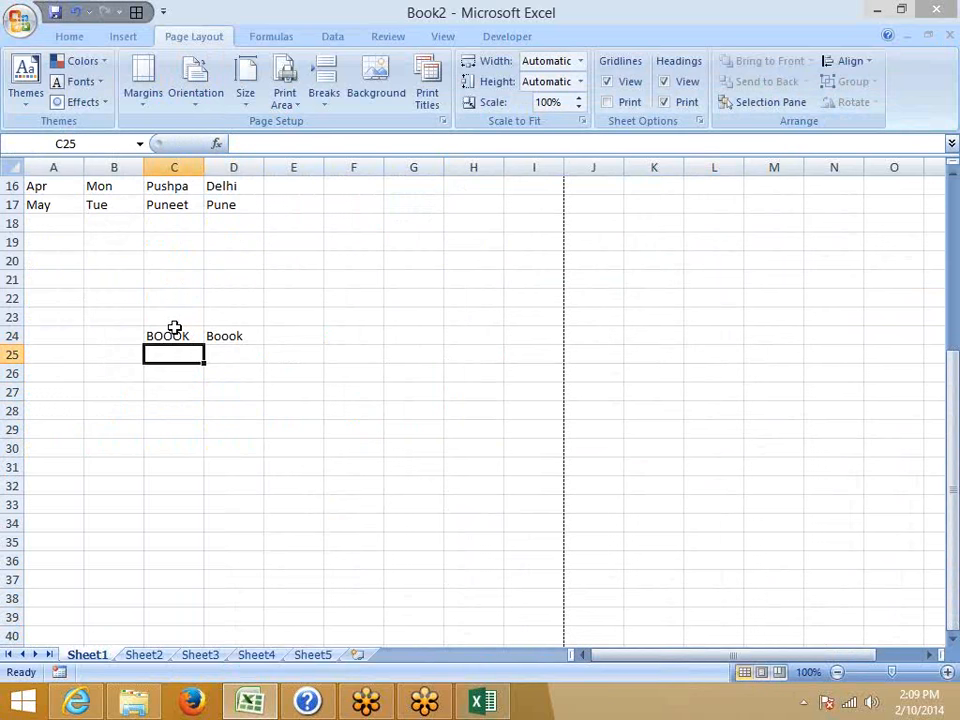
# Step: Run a spelling check on D24:D25, cancel it without correcting the word, and select C24:C25
pyautogui.press('Right')
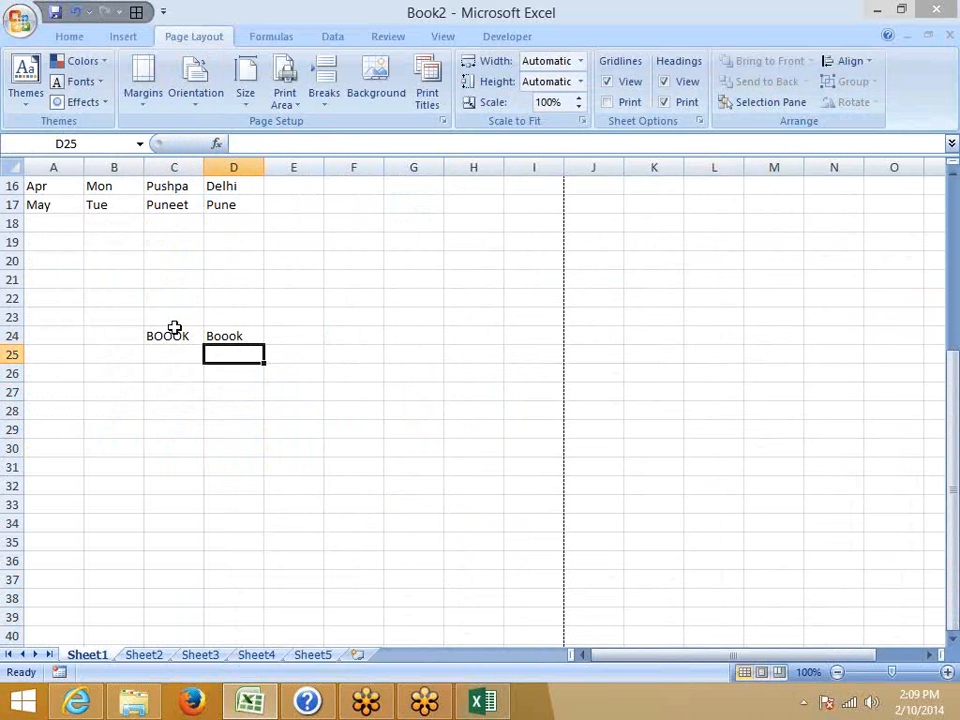
pyautogui.press('Up')
pyautogui.hotkey('shift', 'Down')
pyautogui.scroll(-1, 174, 327)
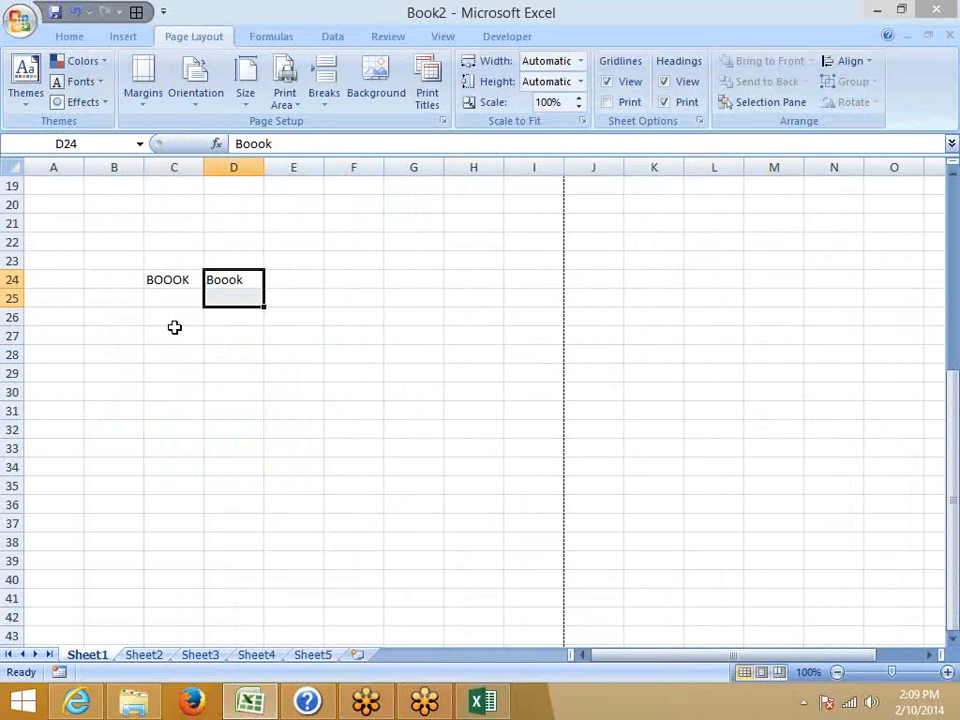
pyautogui.press('F7')
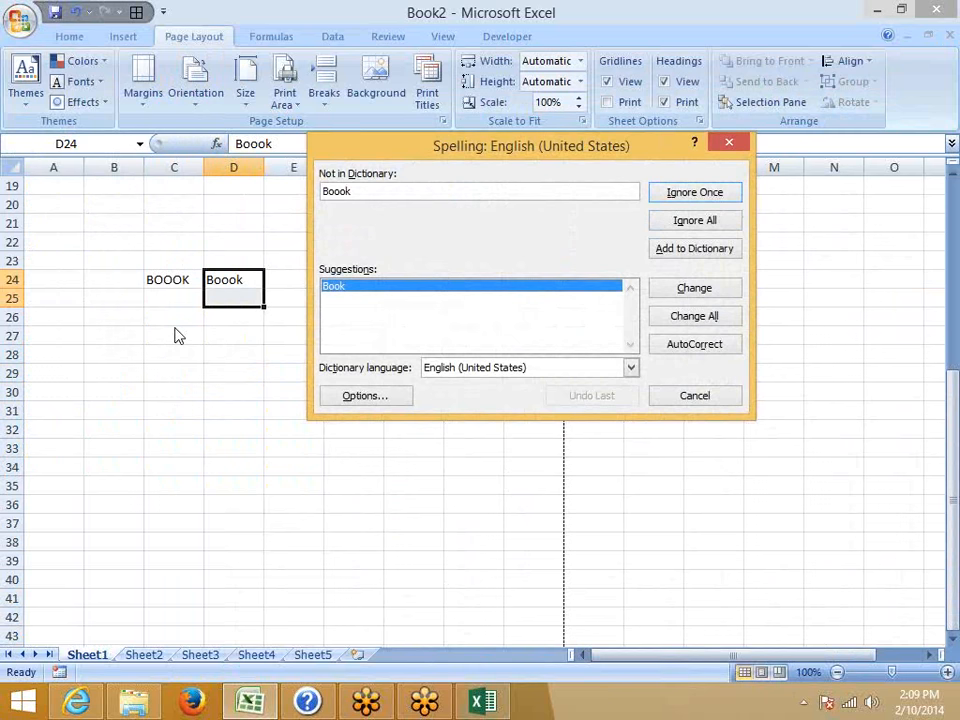
pyautogui.press('Escape')
pyautogui.press('Left')
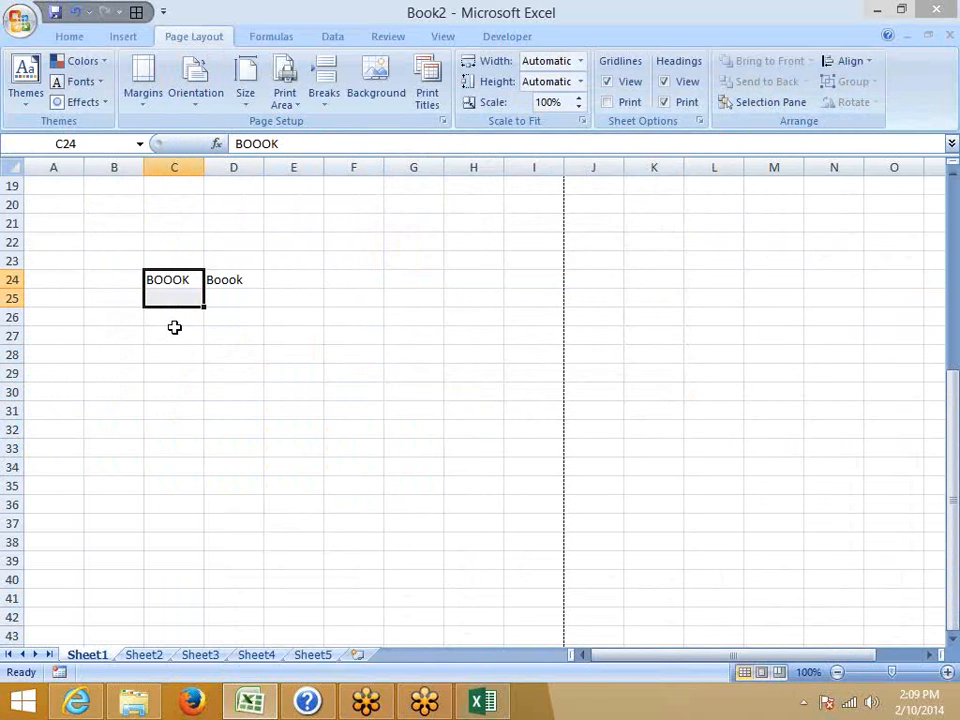
# Step: Run a spelling check on the selected cells C24:C25 while words in uppercase are ignored
pyautogui.press('F7')
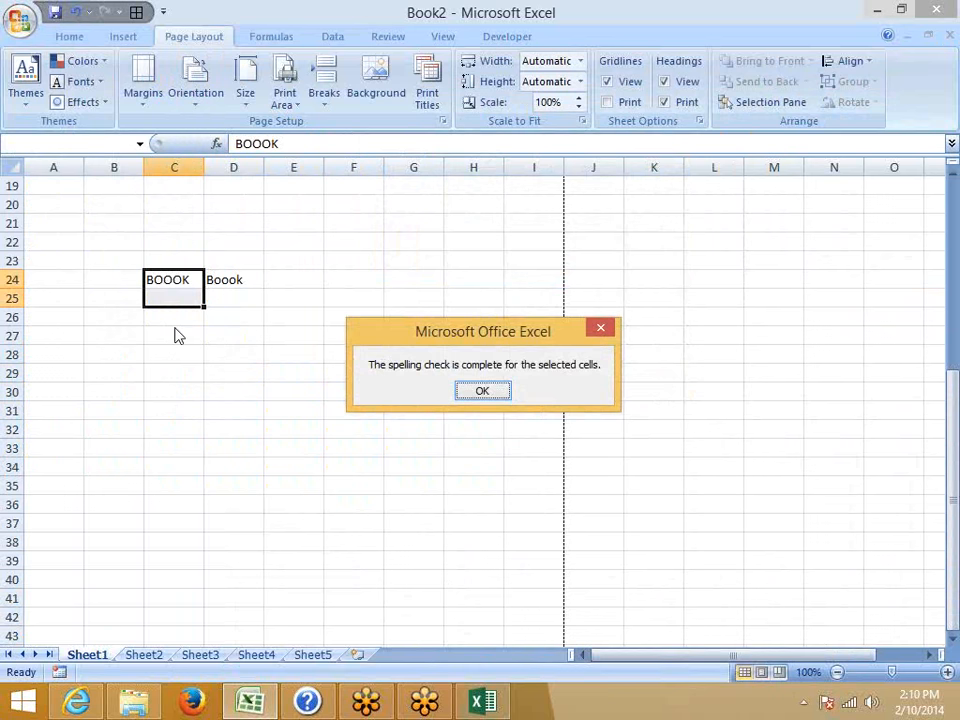
pyautogui.press('Return')
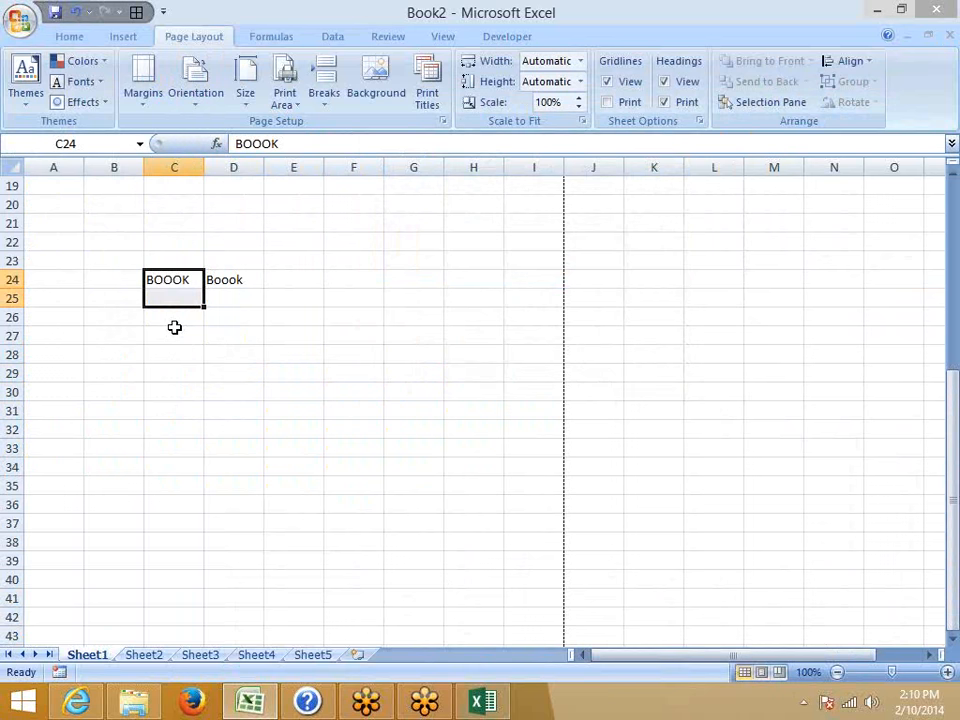
# Step: Turn off ignoring words in UPPERCASE in the Proofing options, then recheck the spelling of C24:C25 without correcting it
pyautogui.click(19, 20)
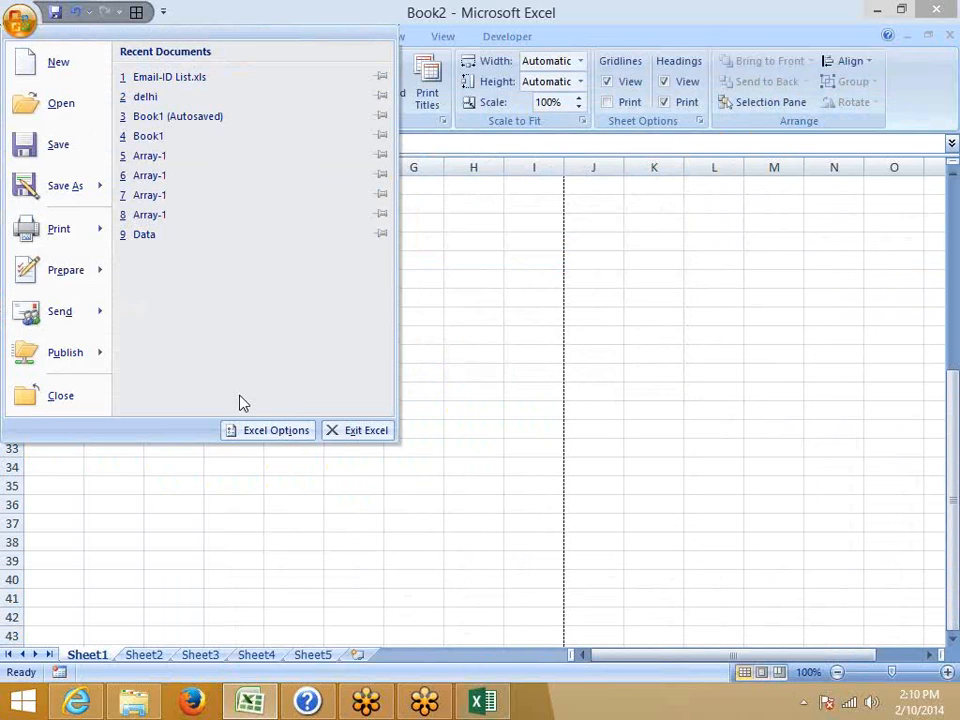
pyautogui.click(273, 432)
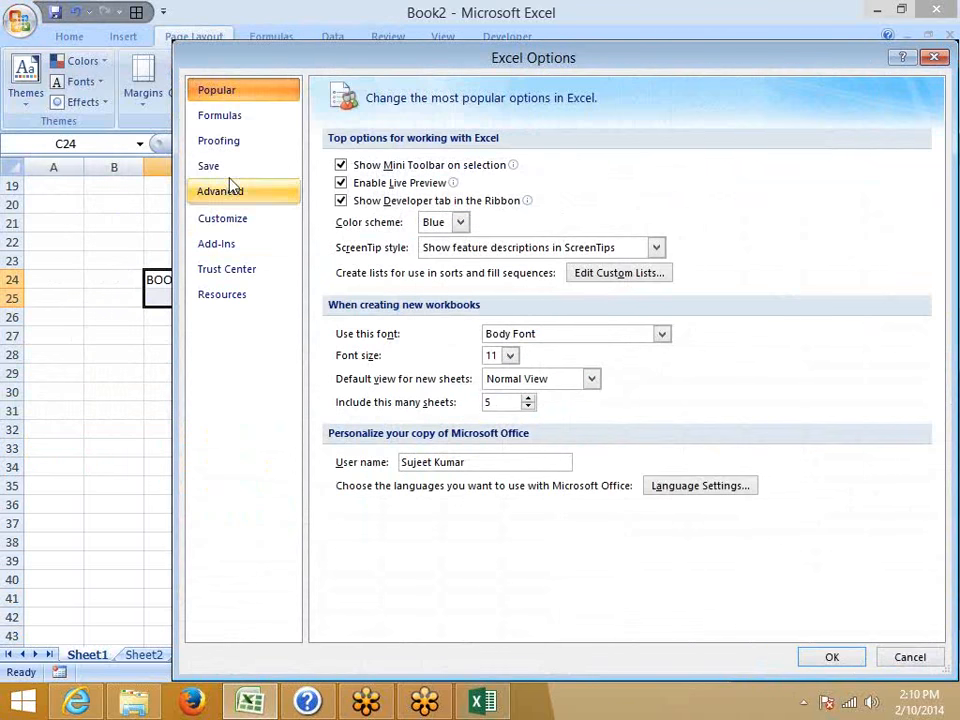
pyautogui.click(236, 146)
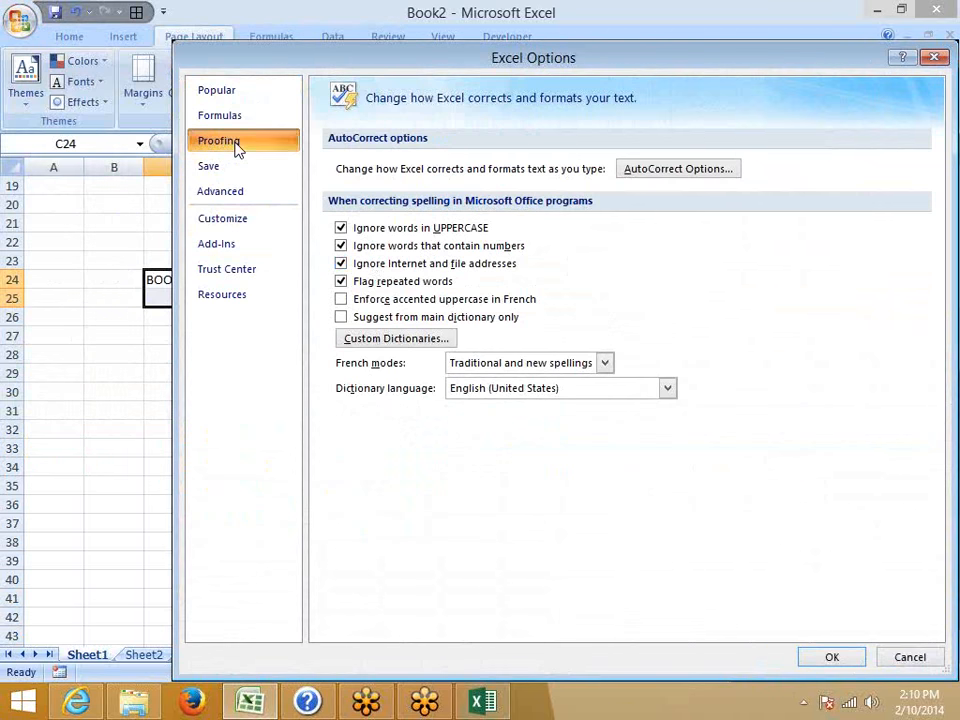
pyautogui.click(340, 229)
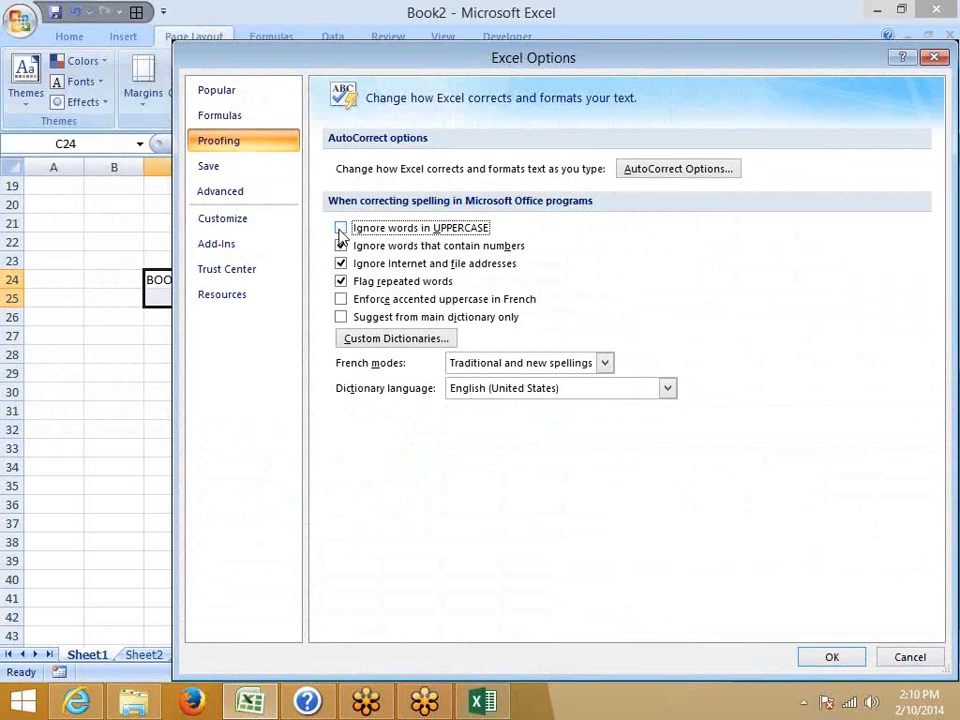
pyautogui.click(832, 658)
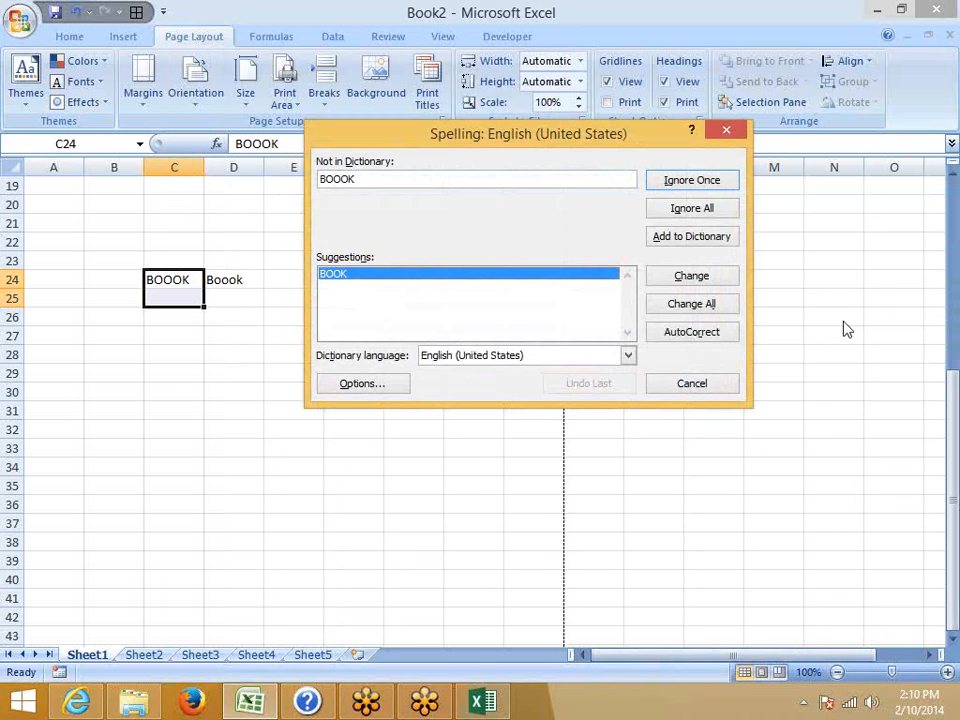
pyautogui.click(726, 131)
pyautogui.click(416, 354)
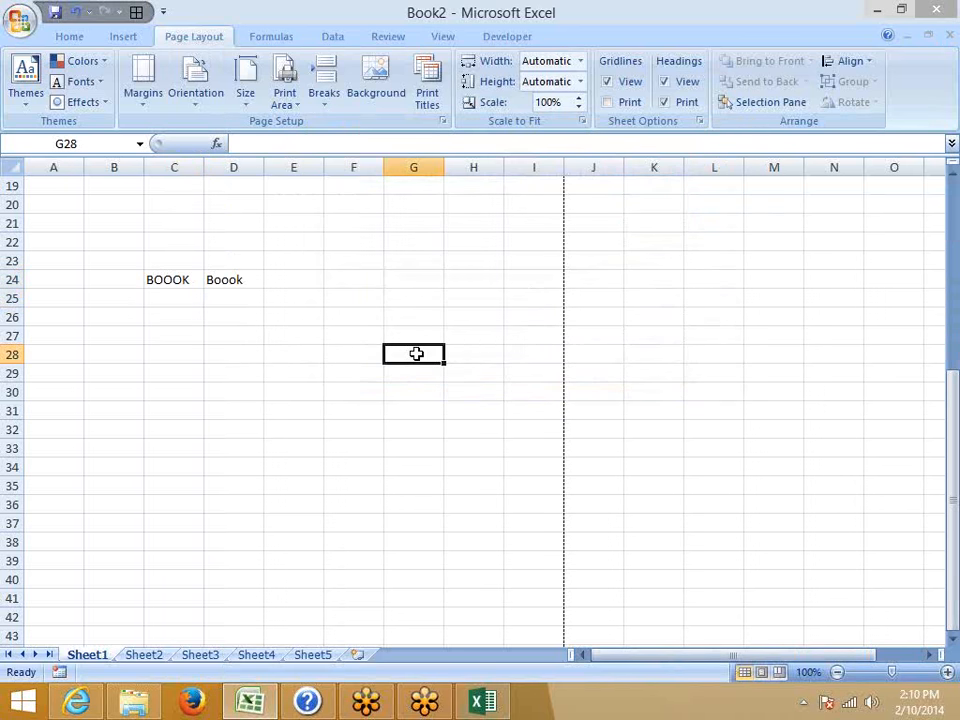
# Step: Examine the save formats for Book2 in Documents, trying Excel Workbook and Excel 97-2003 Workbook, and cancel without saving
pyautogui.press('F12')
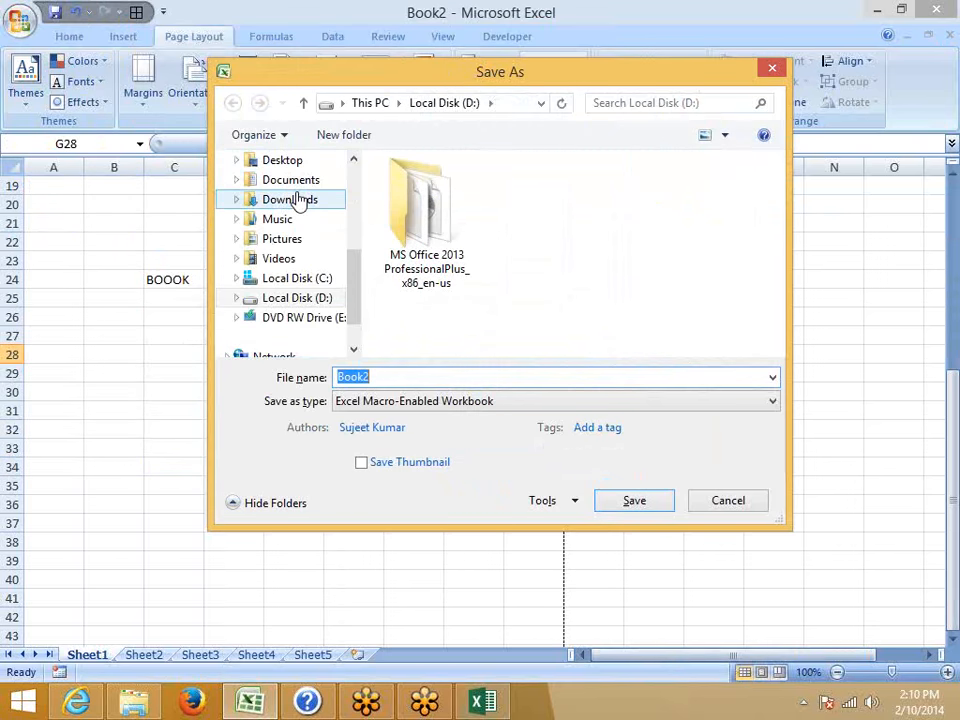
pyautogui.click(297, 199)
pyautogui.click(291, 180)
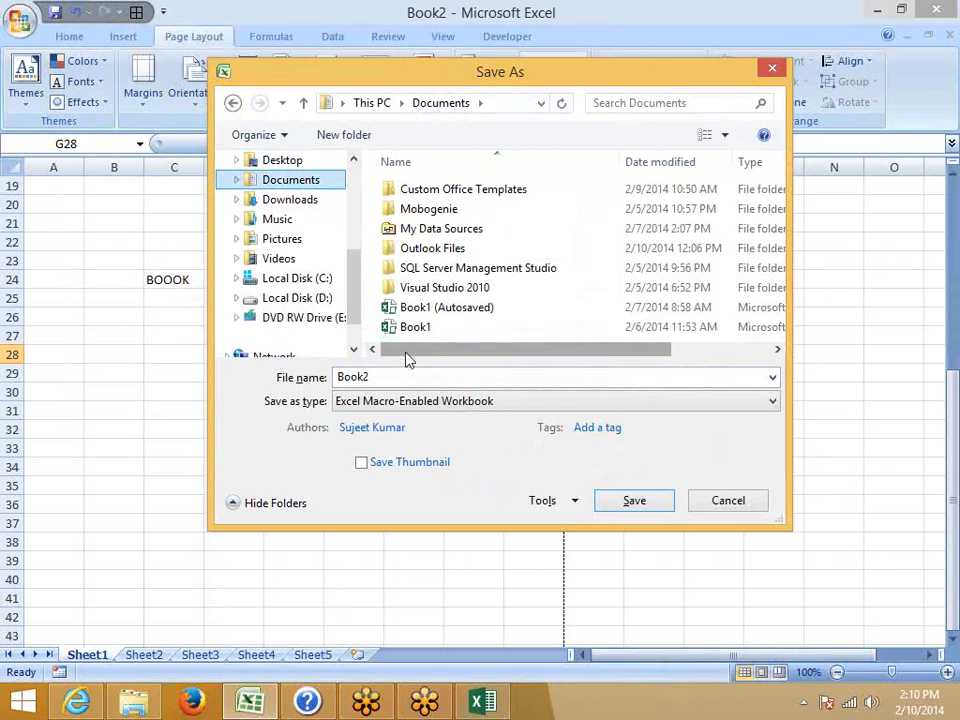
pyautogui.click(400, 401)
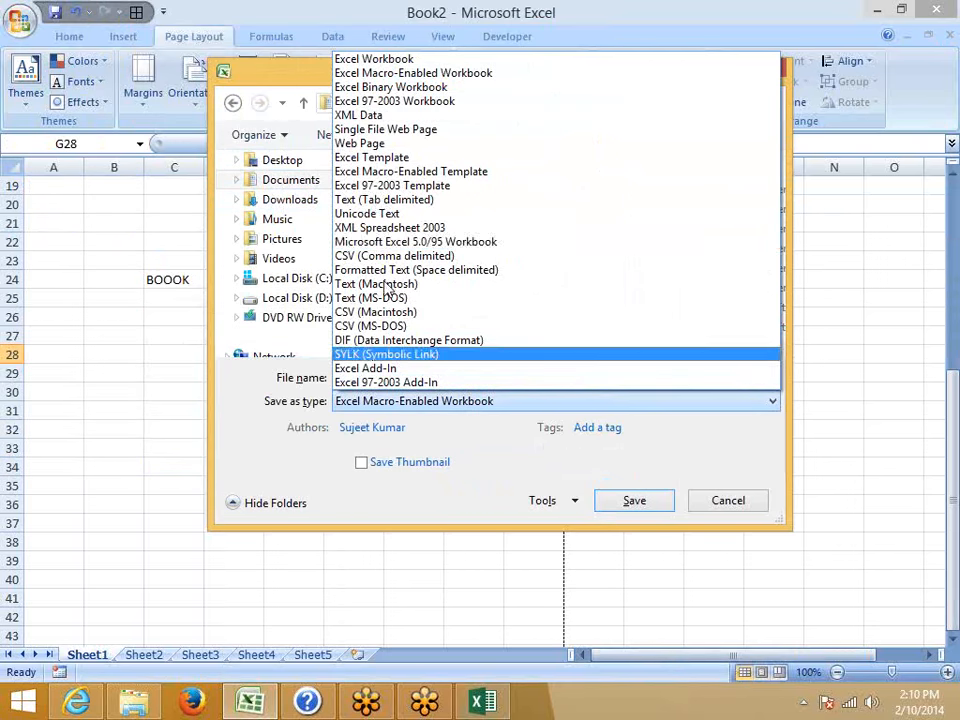
pyautogui.click(390, 60)
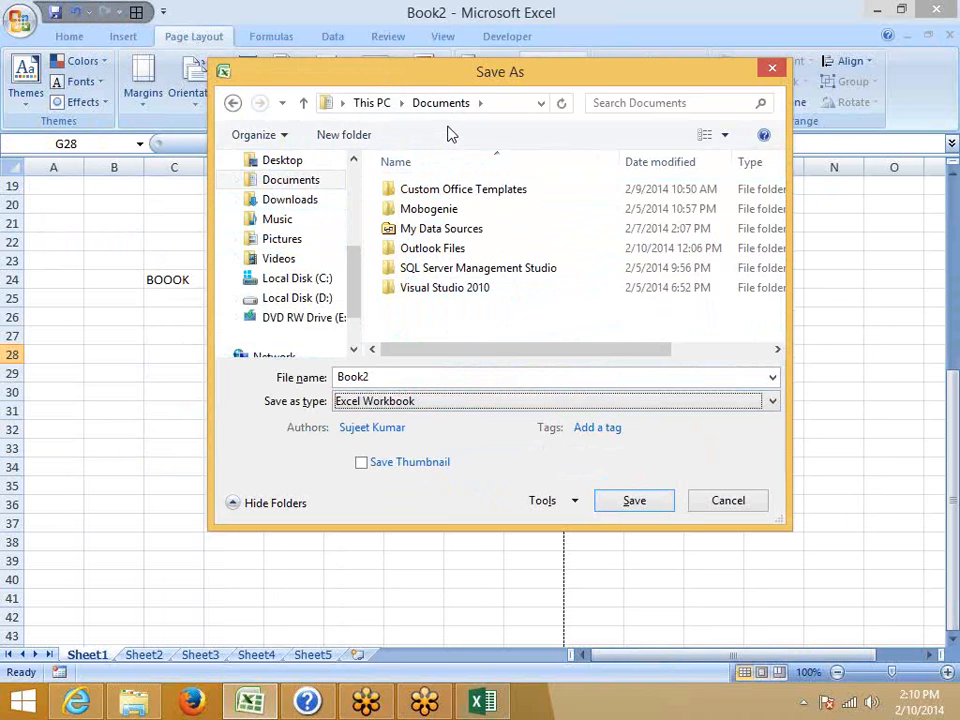
pyautogui.click(378, 404)
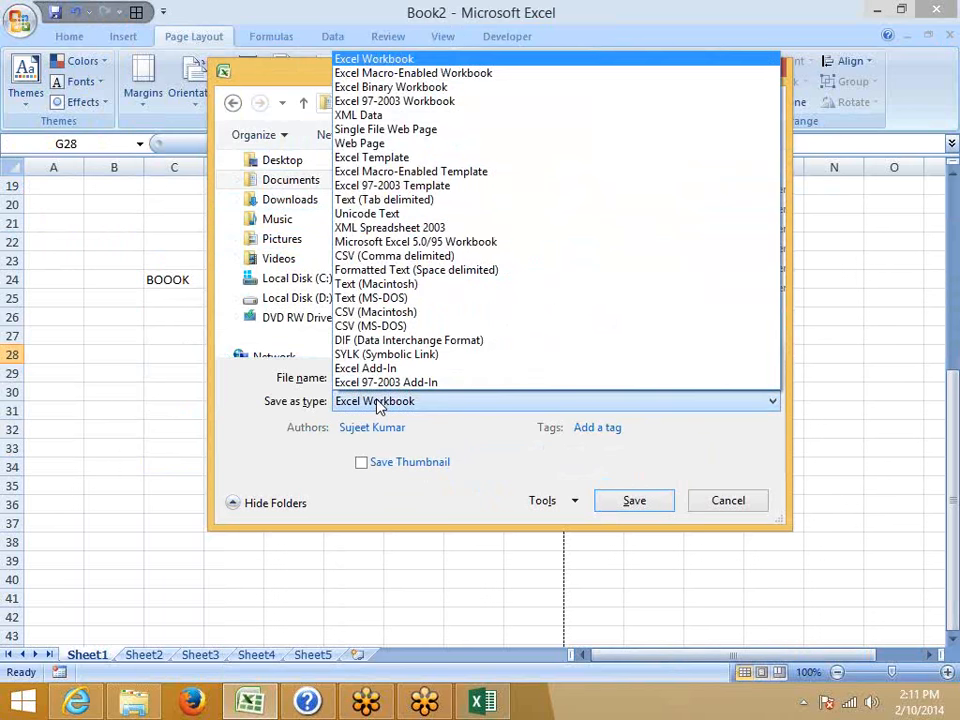
pyautogui.click(425, 102)
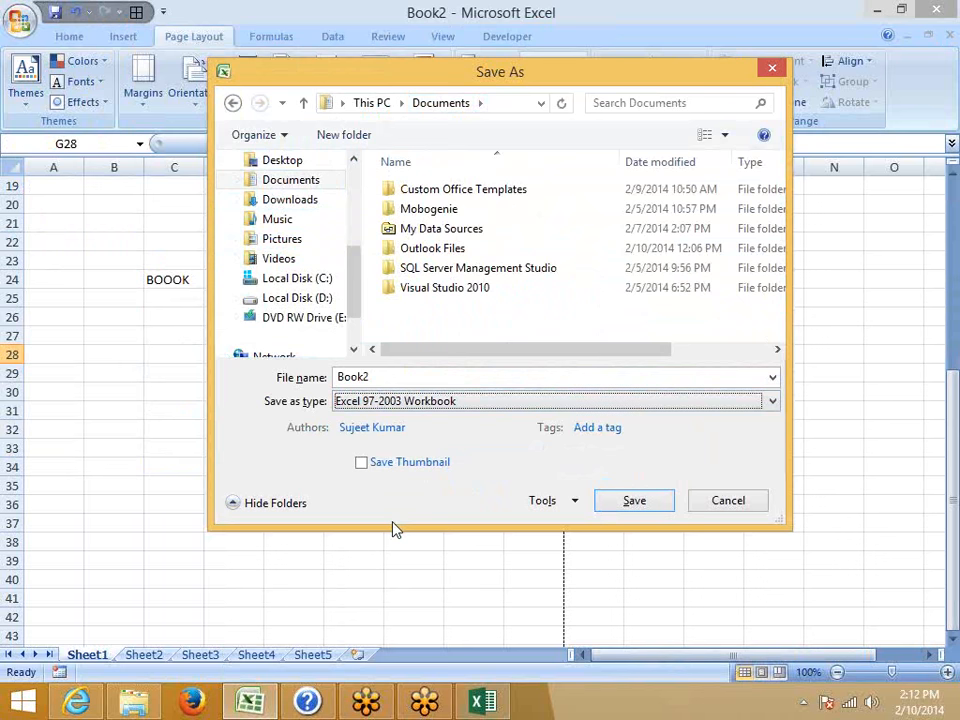
pyautogui.press('Escape')
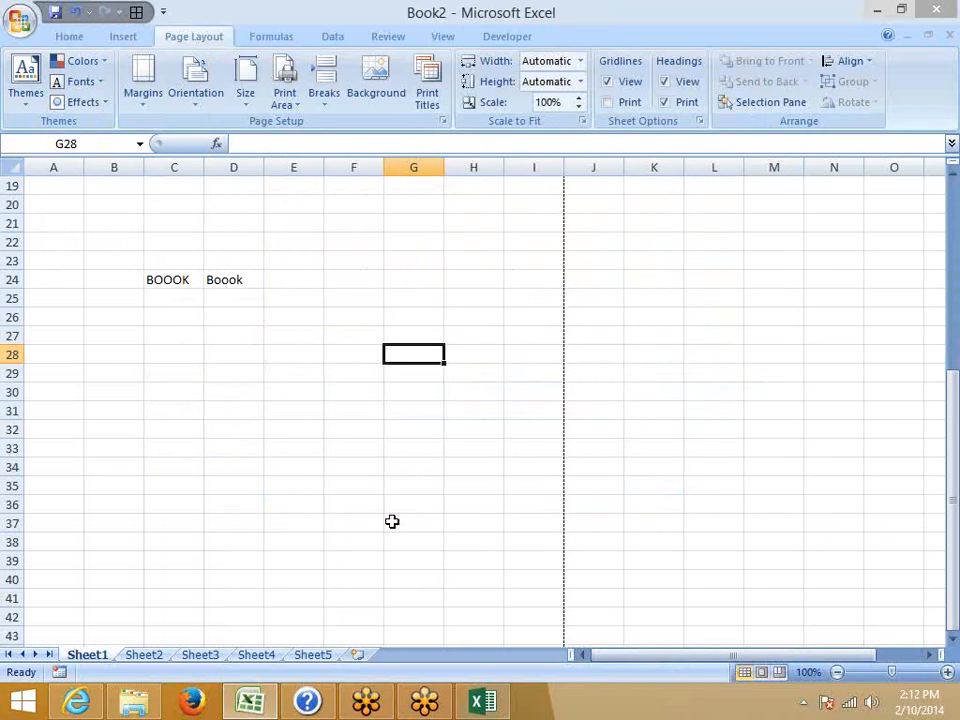
# Step: View the Resources page of Excel Options with its version and activation information, and close the options
pyautogui.click(20, 18)
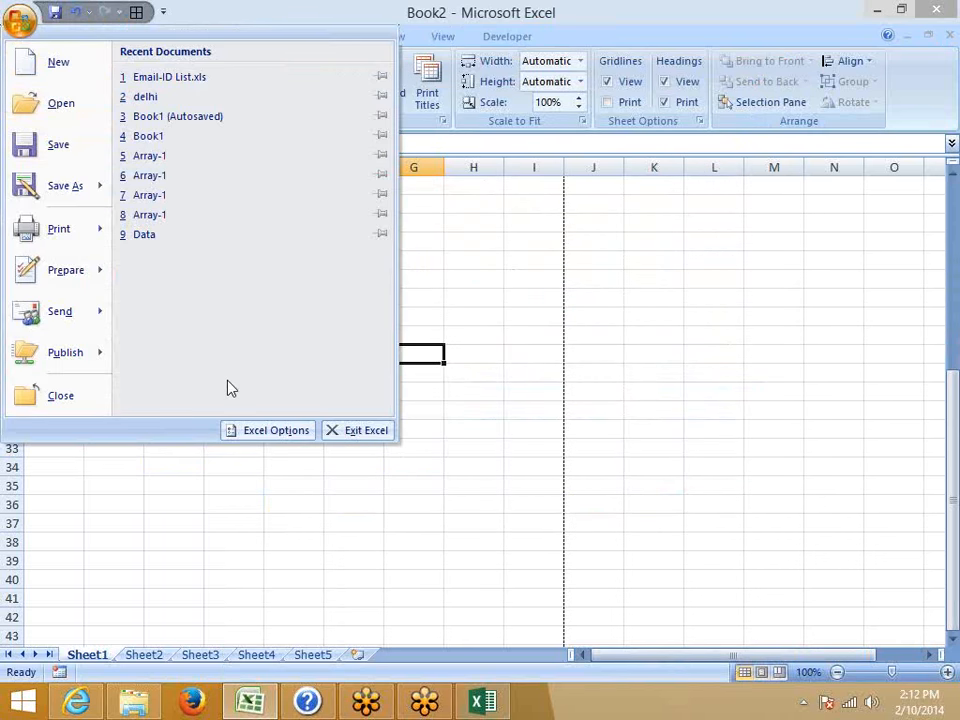
pyautogui.click(251, 429)
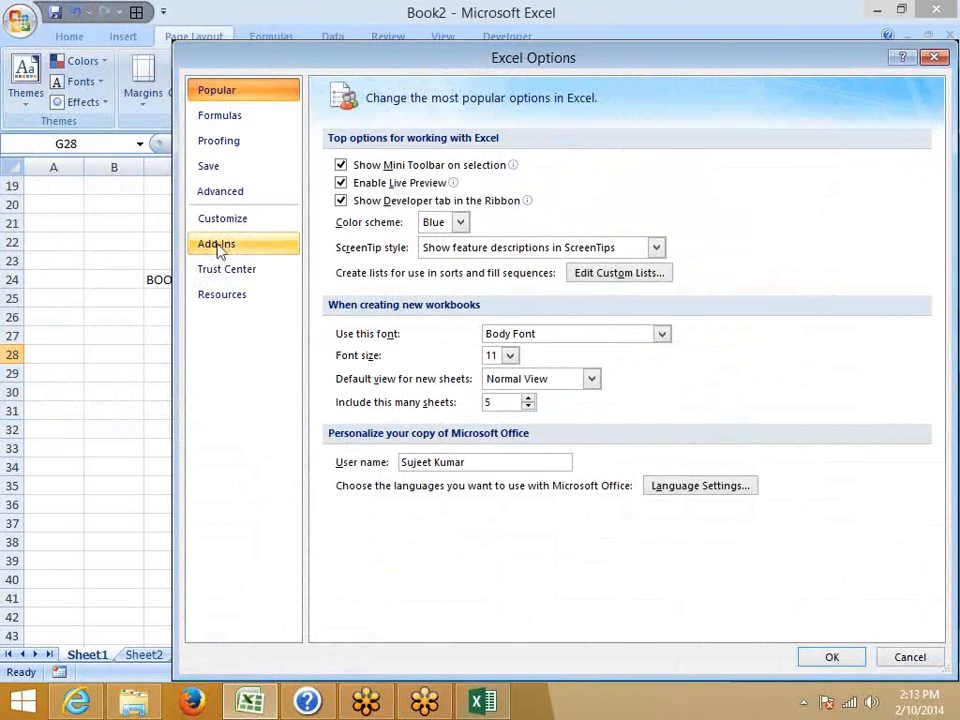
pyautogui.click(224, 301)
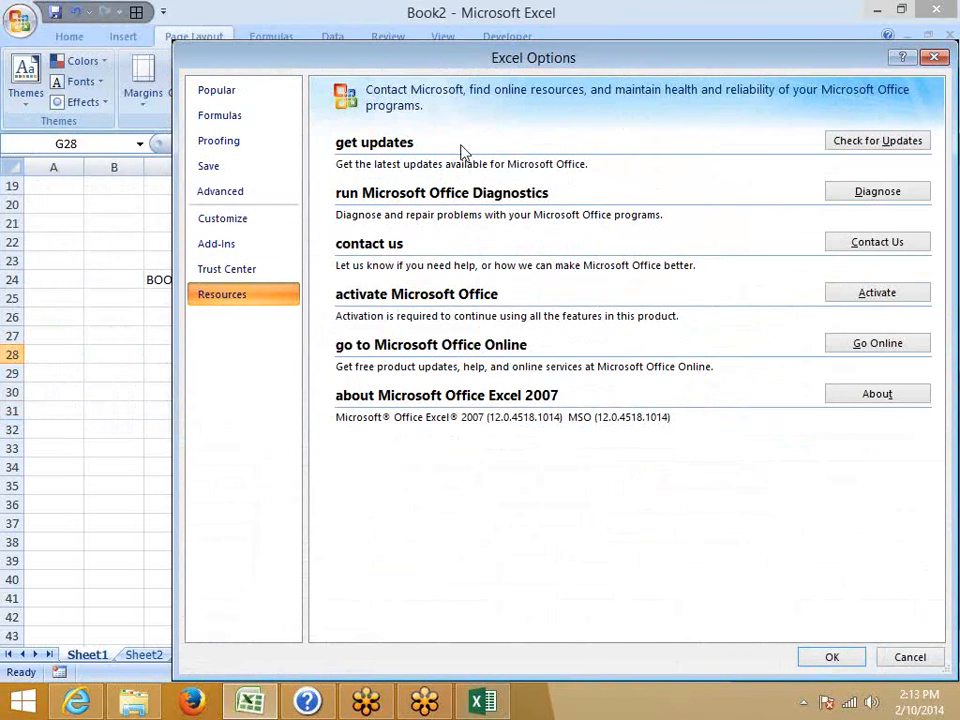
pyautogui.click(931, 57)
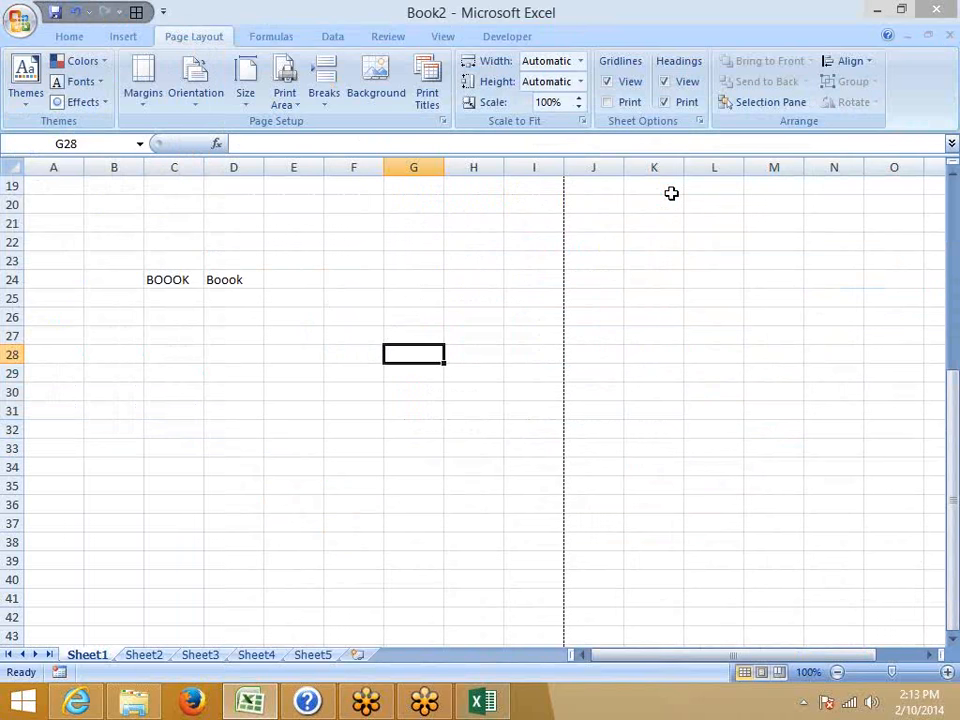
# Step: Switch to Excel 2013, view the product information on its Account page, and close it to return to Book2 in Excel 2007
pyautogui.click(483, 703)
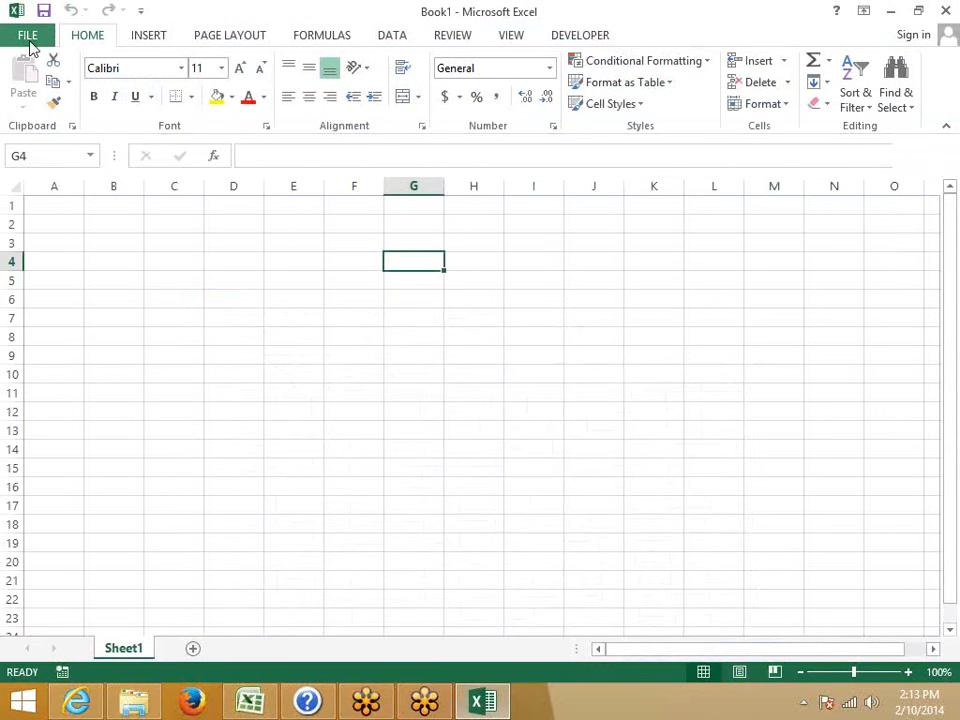
pyautogui.click(24, 34)
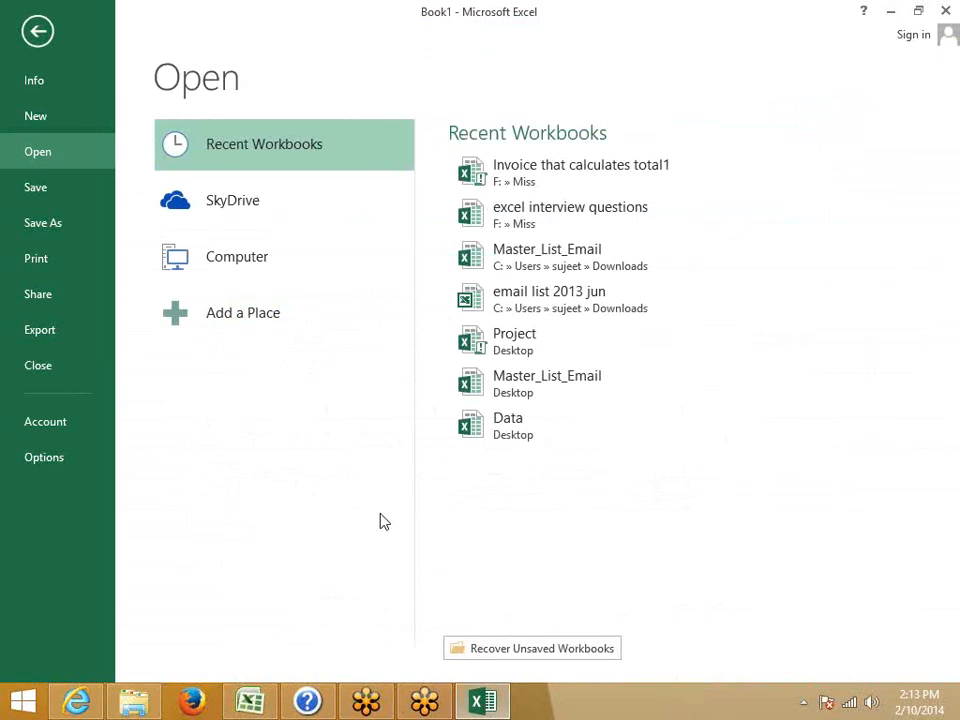
pyautogui.click(77, 426)
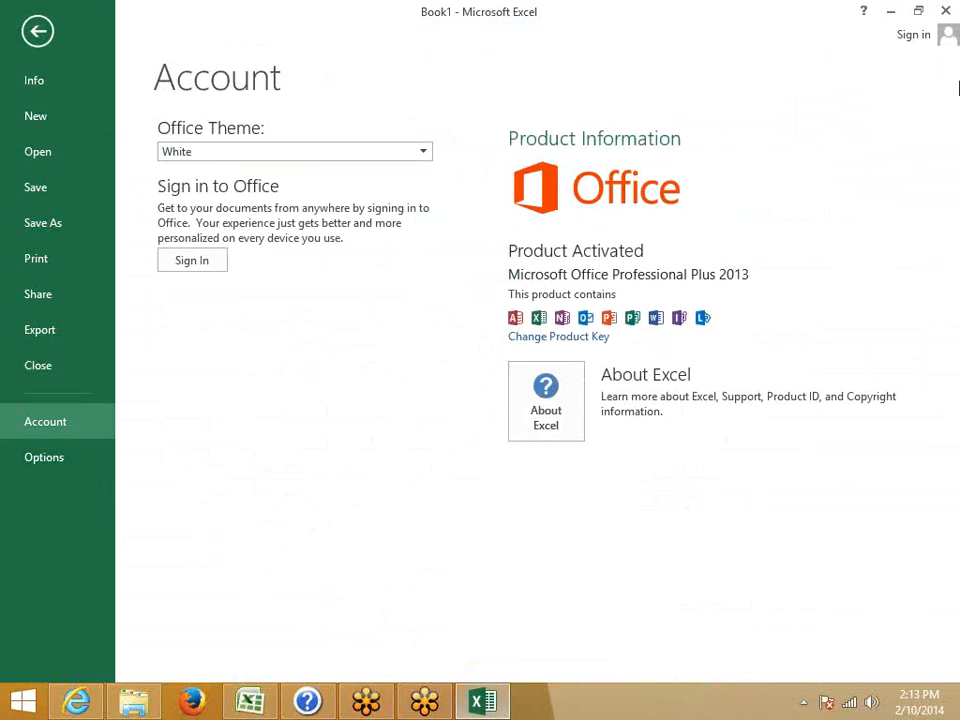
pyautogui.moveTo(948, 10)
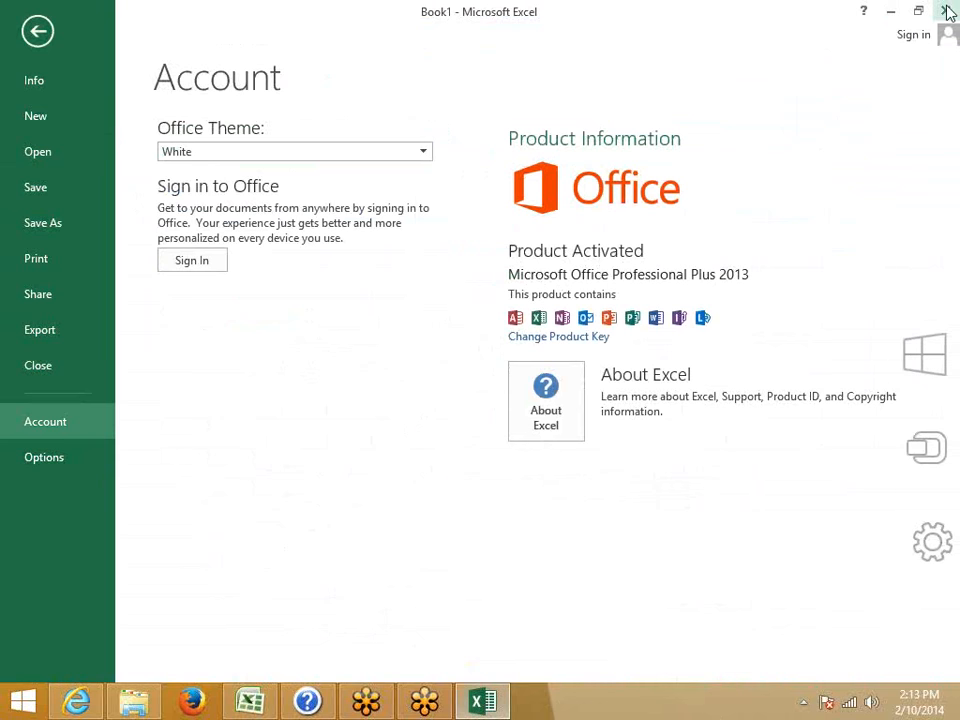
pyautogui.click(946, 10)
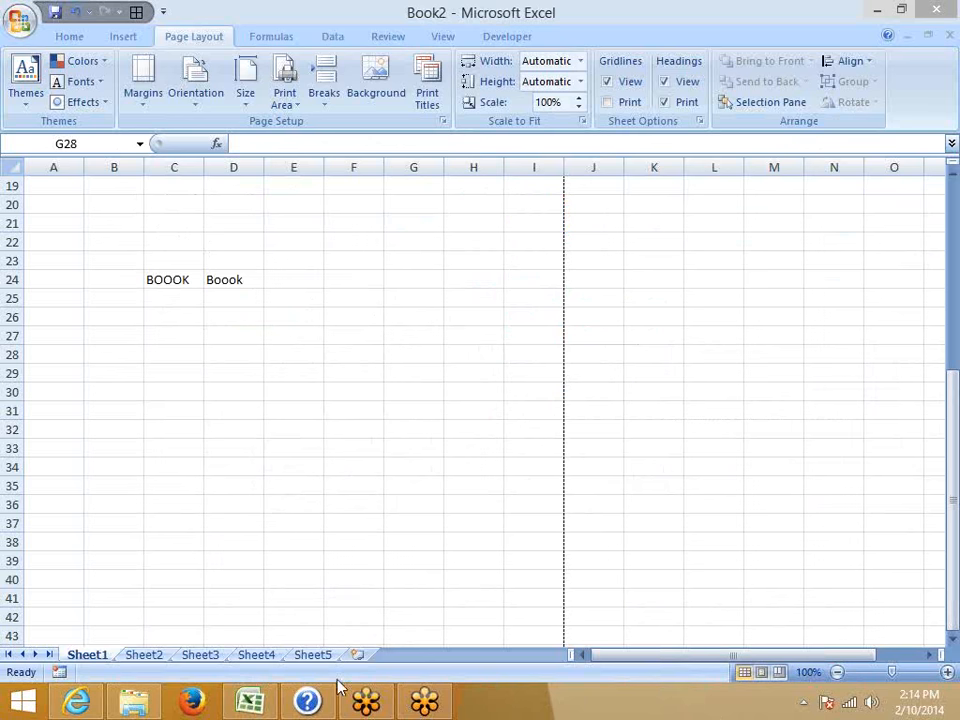
pyautogui.click(321, 588)
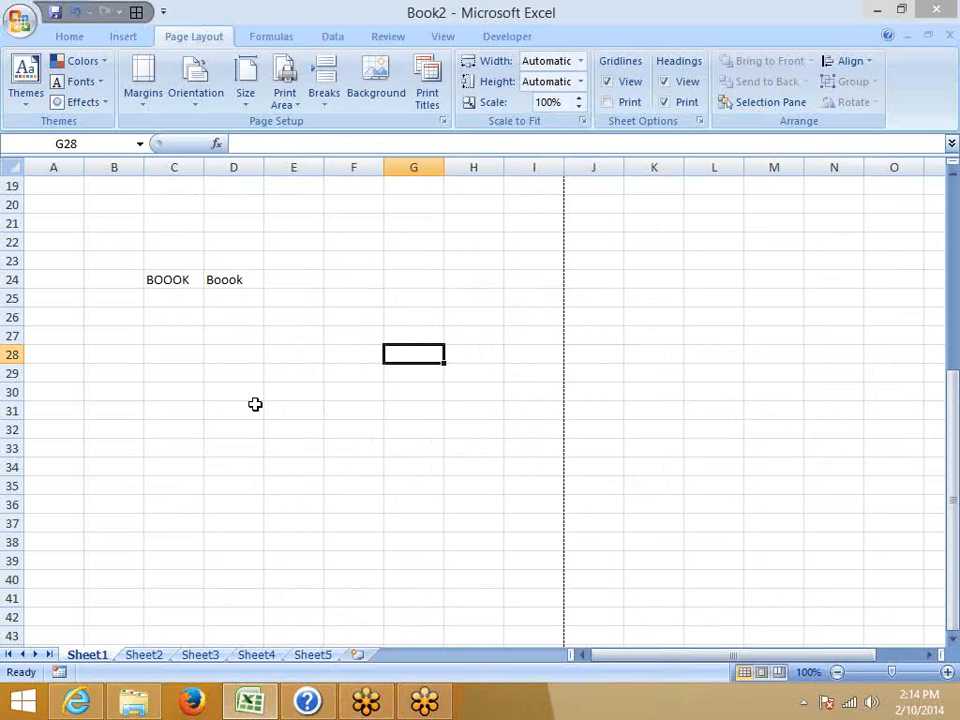
# Step: Examine the default save format and the other file types for Book2 on Local Disk (D:), and cancel without saving
pyautogui.click(19, 19)
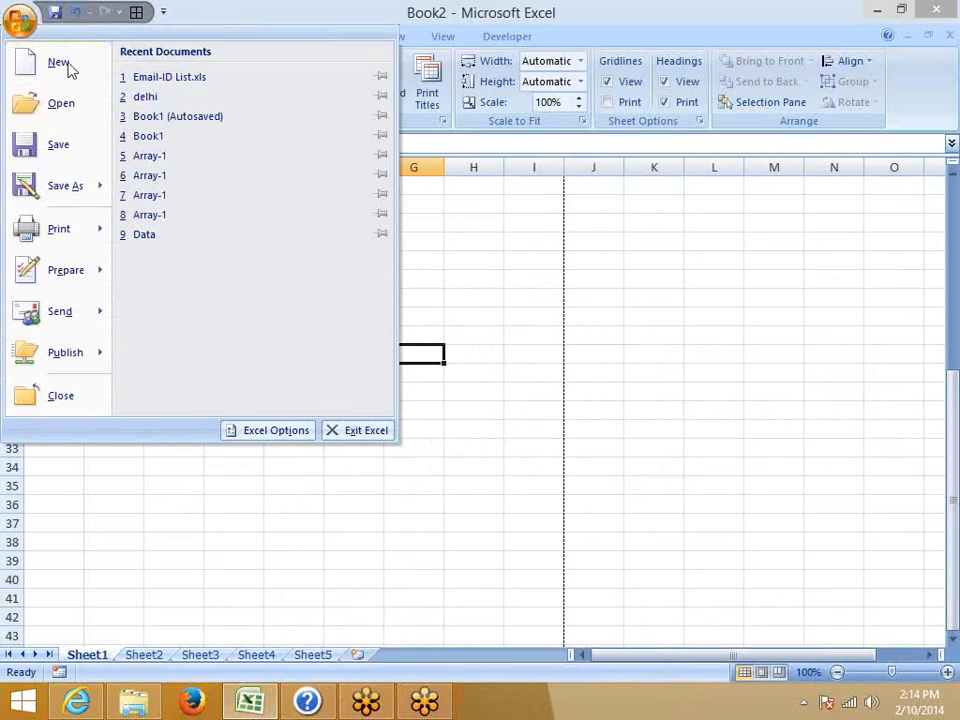
pyautogui.click(443, 412)
pyautogui.press('F12')
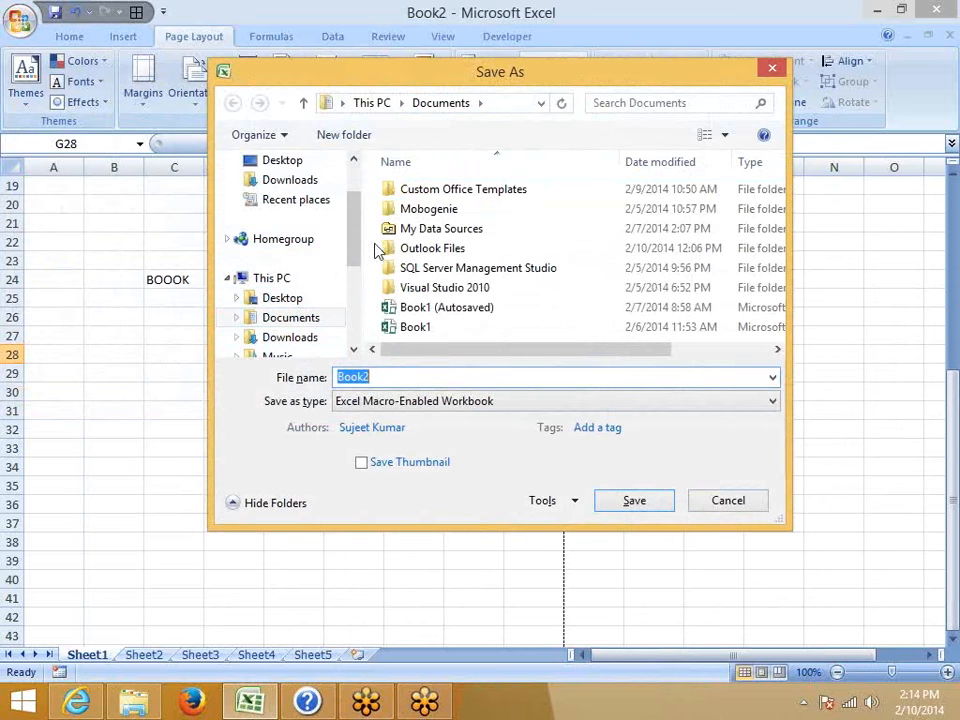
pyautogui.scroll(-2, 345, 280)
pyautogui.click(306, 336)
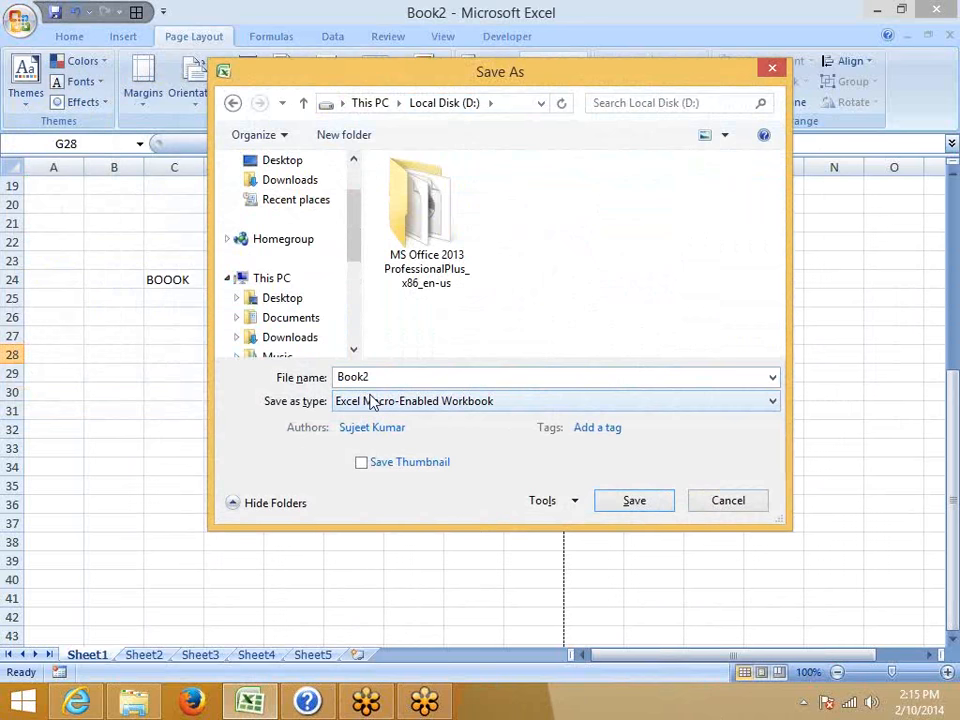
pyautogui.click(368, 400)
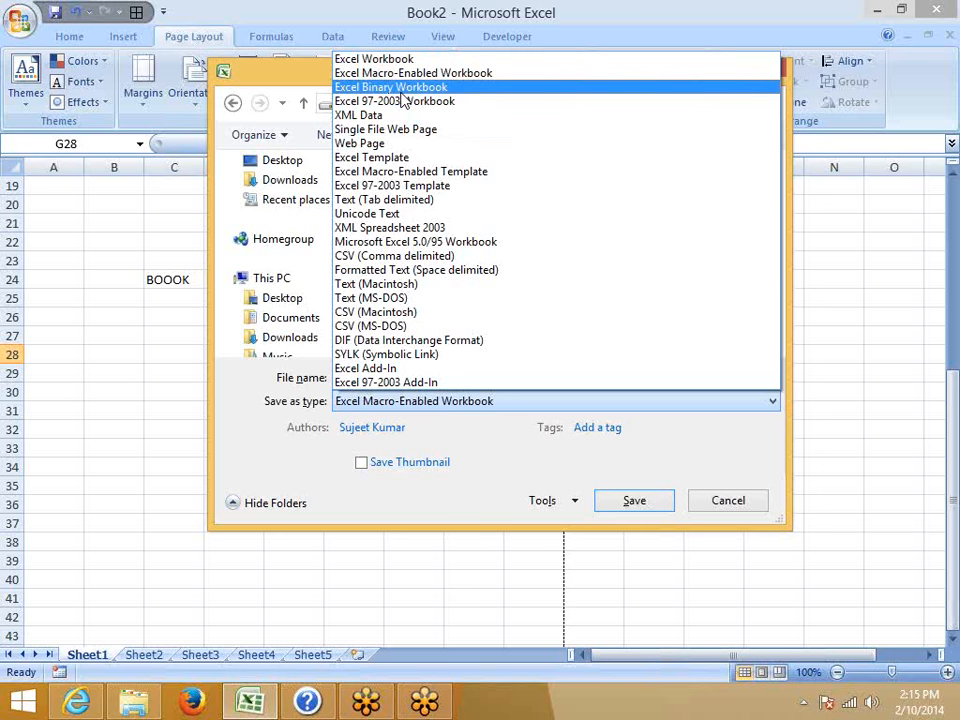
pyautogui.click(735, 500)
pyautogui.click(729, 497)
# Step: Examine the default save format list and the default file location in the Save options, and cancel without changes
pyautogui.click(18, 20)
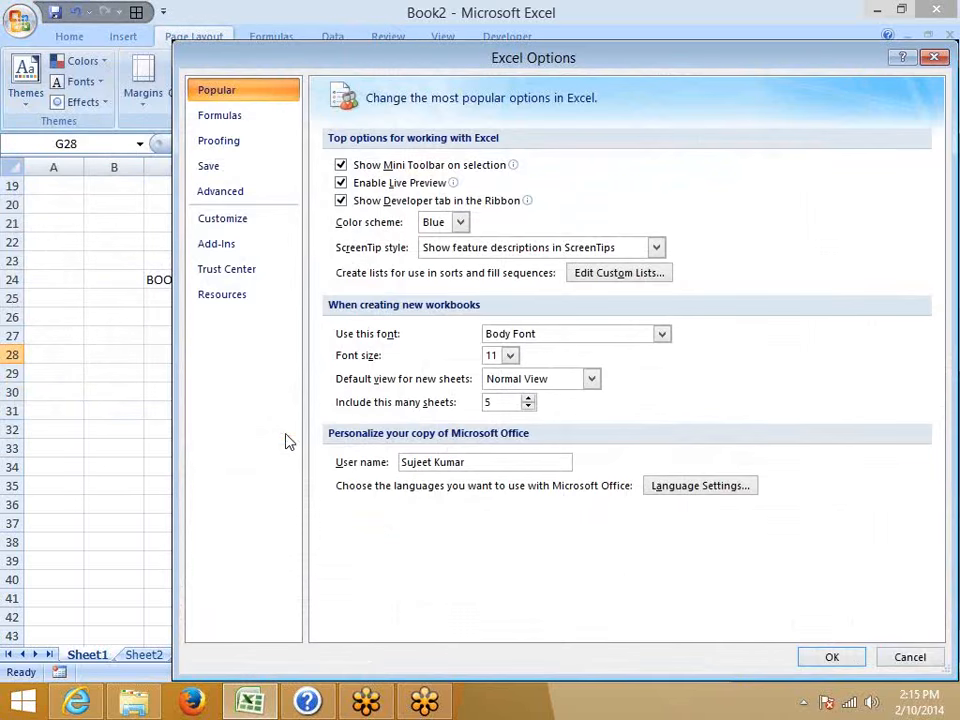
pyautogui.click(231, 168)
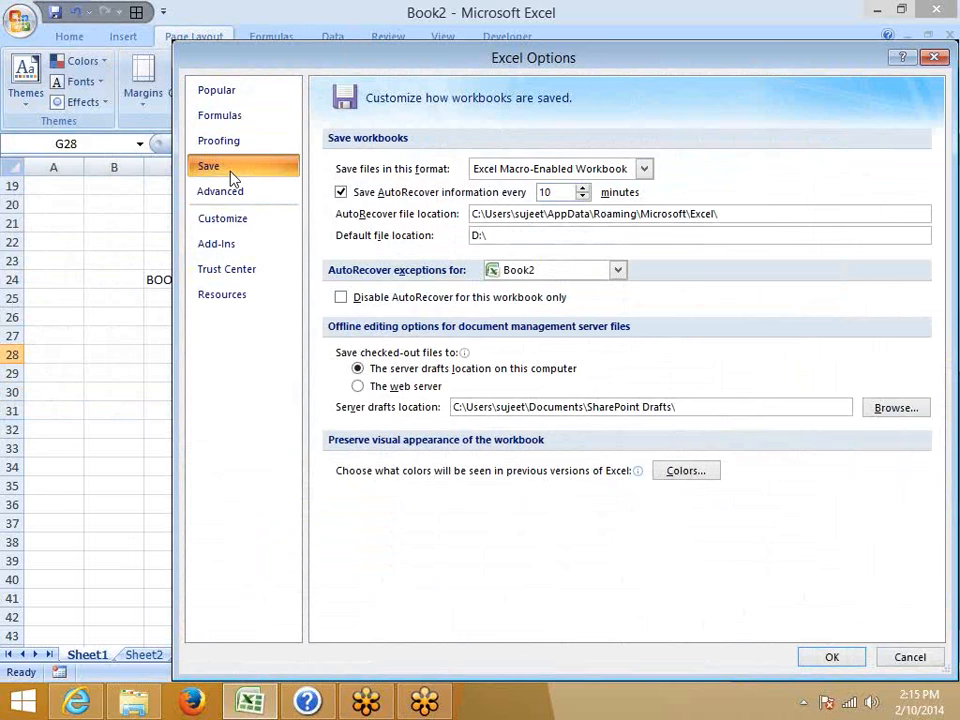
pyautogui.click(523, 170)
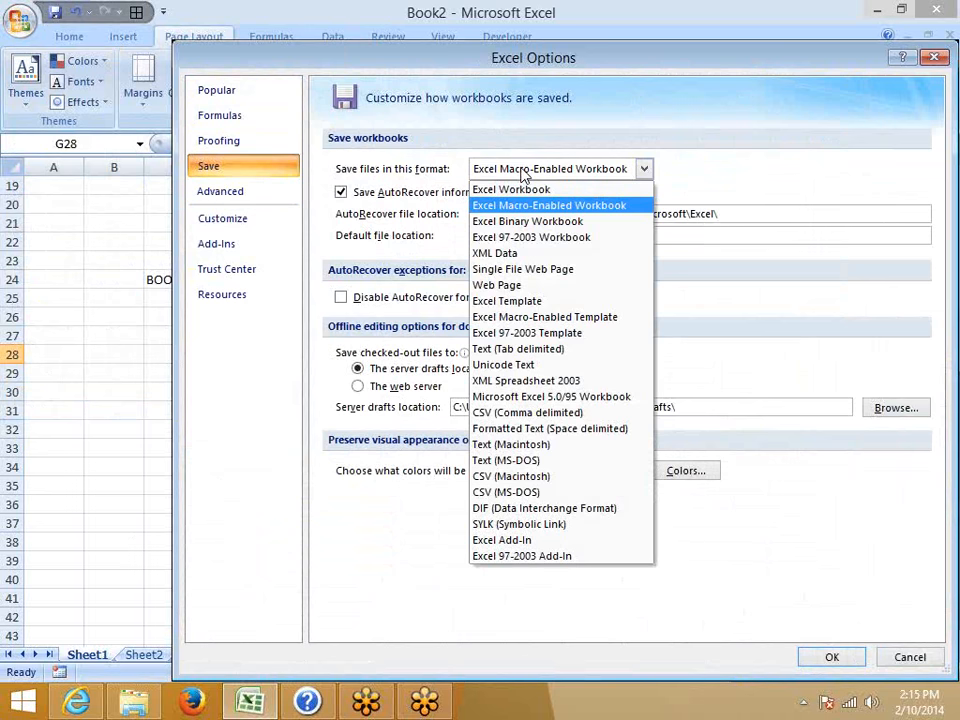
pyautogui.click(523, 175)
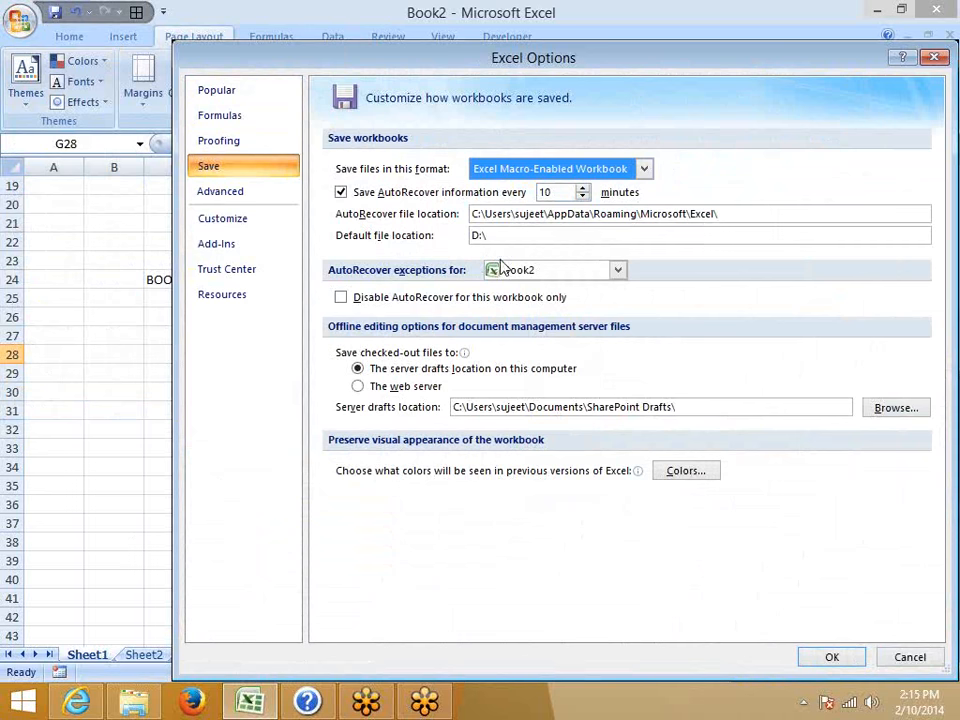
pyautogui.click(506, 233)
pyautogui.moveTo(506, 233); pyautogui.dragTo(448, 228)
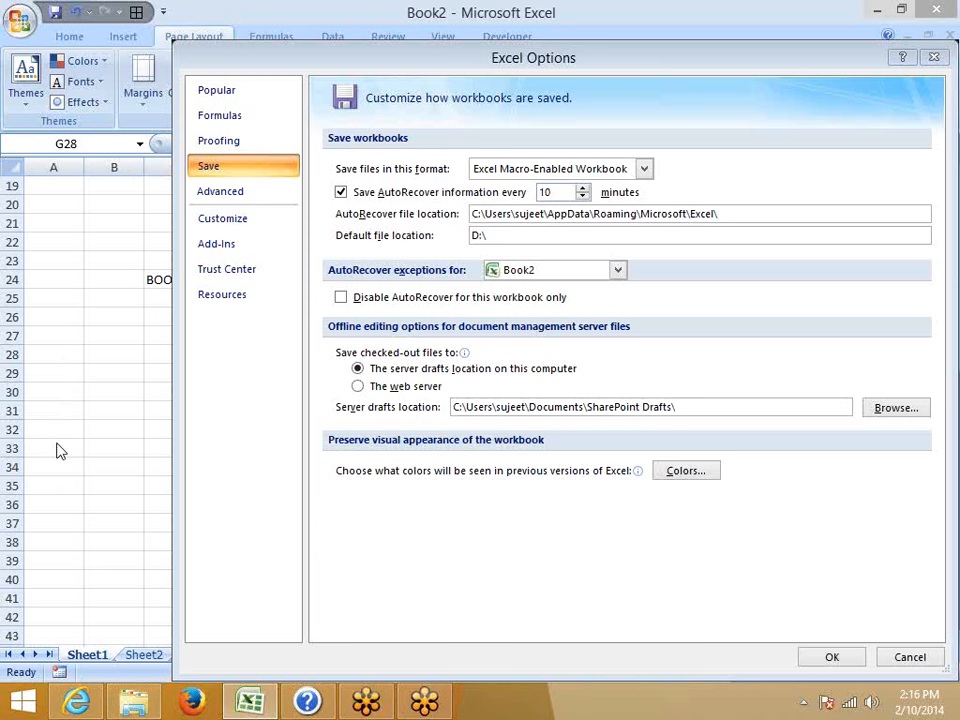
pyautogui.click(115, 388)
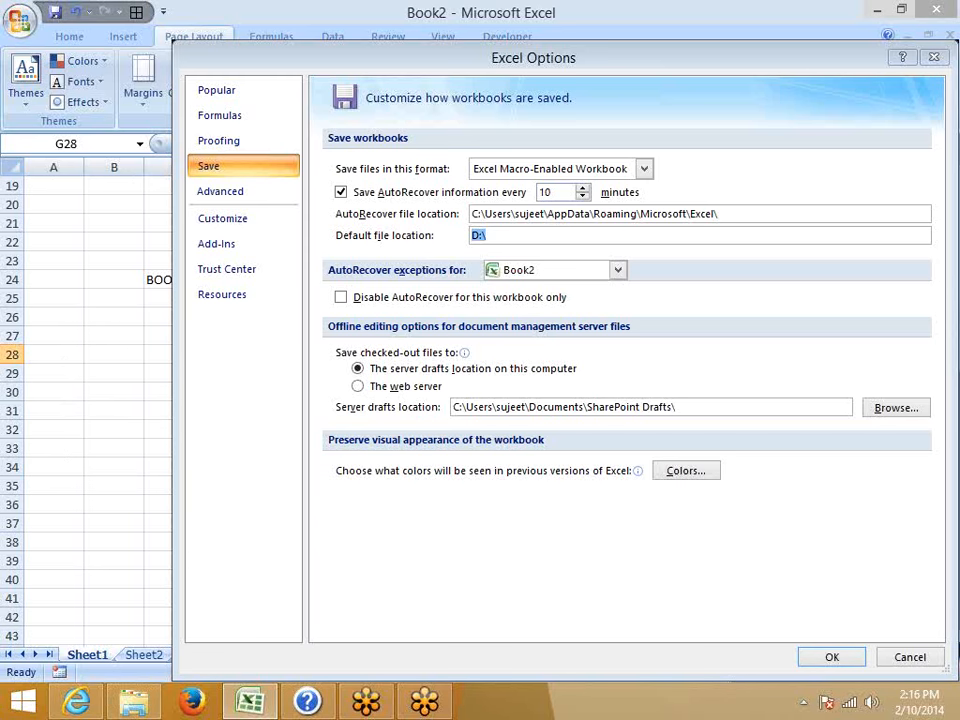
pyautogui.click(905, 658)
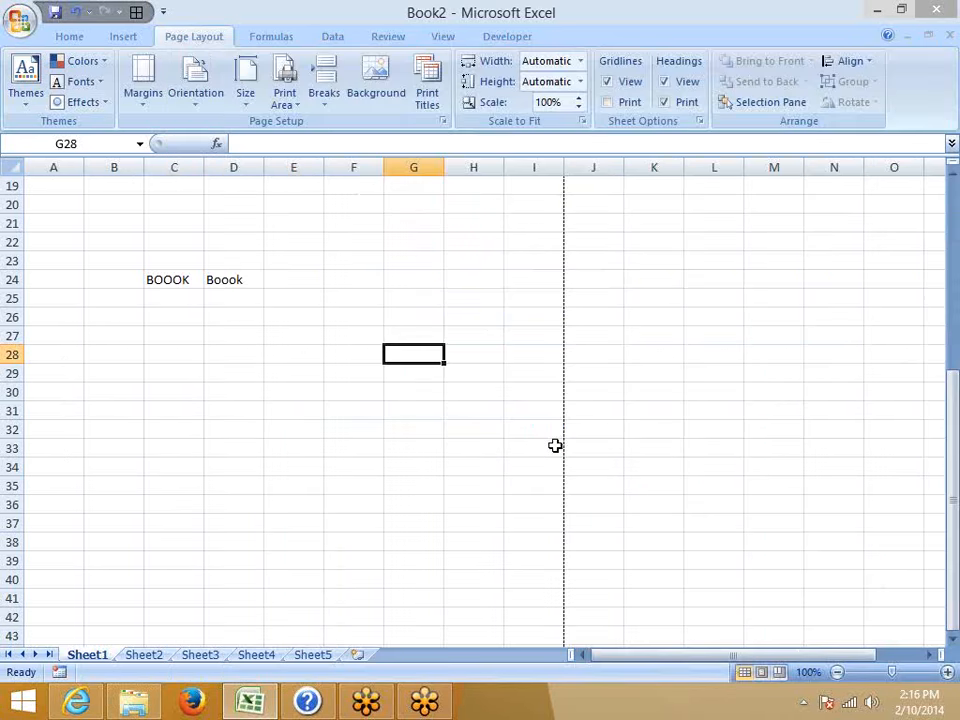
# Step: Force Microsoft Office Excel to quit through Task Manager without saving Book2, and close Task Manager
pyautogui.hotkey('ctrl', 'shift', 'Escape')
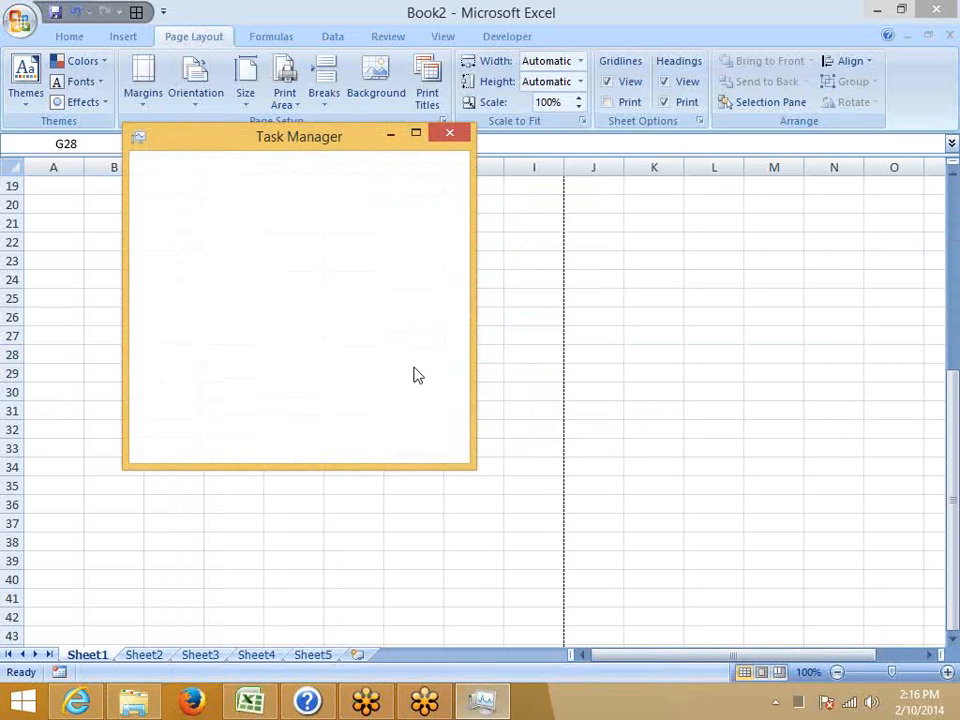
pyautogui.click(199, 215)
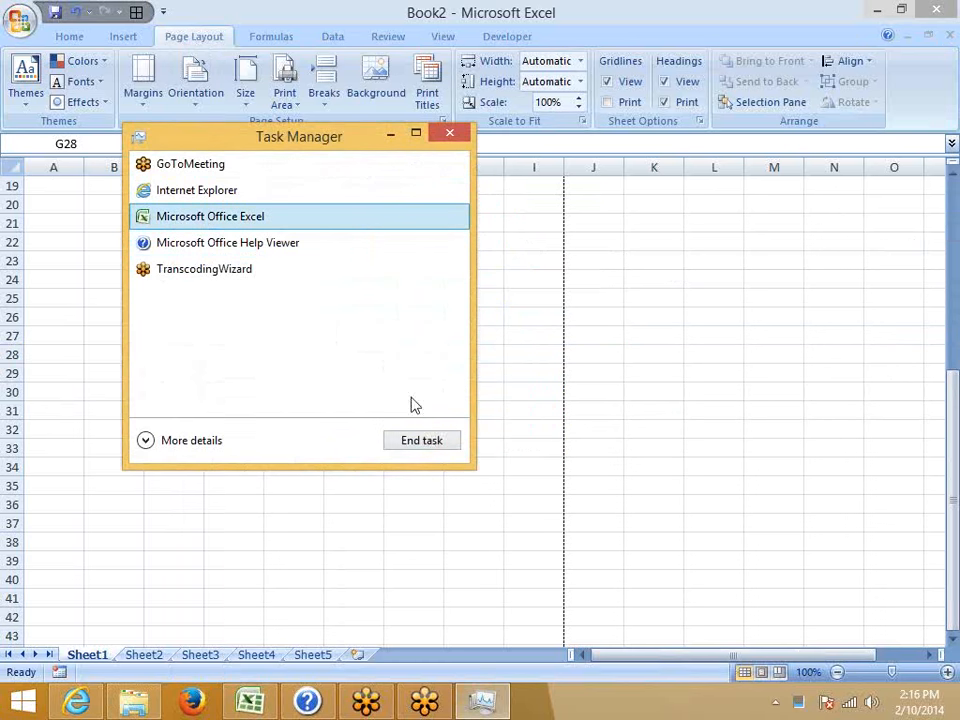
pyautogui.click(421, 441)
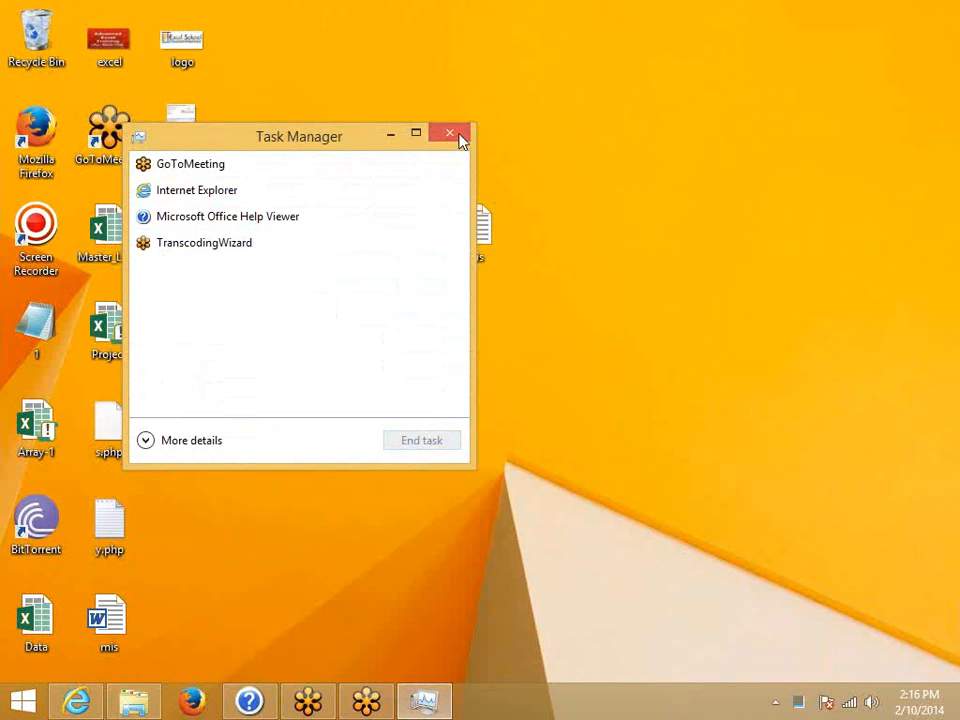
pyautogui.click(456, 137)
# Step: Relaunch Excel 2007, open the recovered file Book2 (version 1).xlsb, and dismiss Document Recovery
pyautogui.press('super')
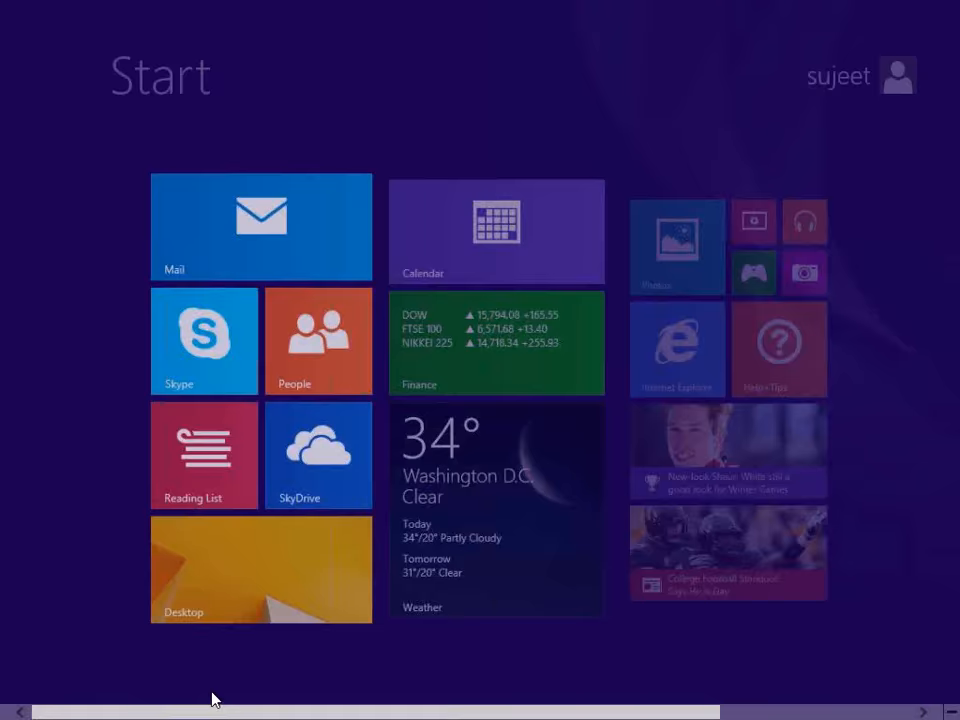
pyautogui.write('w')
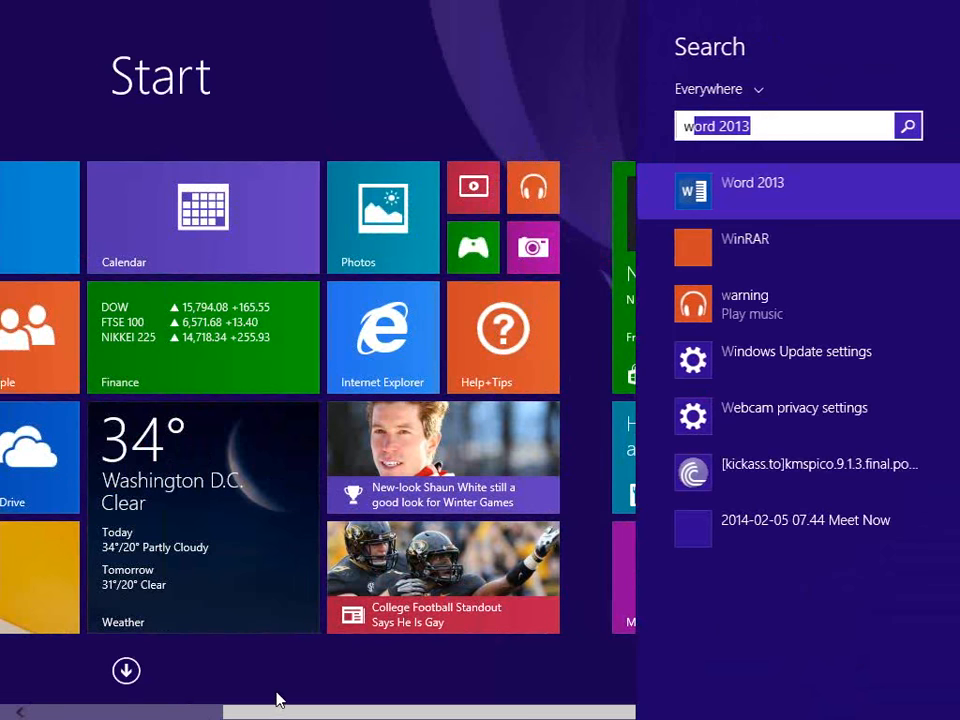
pyautogui.press('BackSpace')
pyautogui.press('BackSpace')
pyautogui.write('excel 2007')
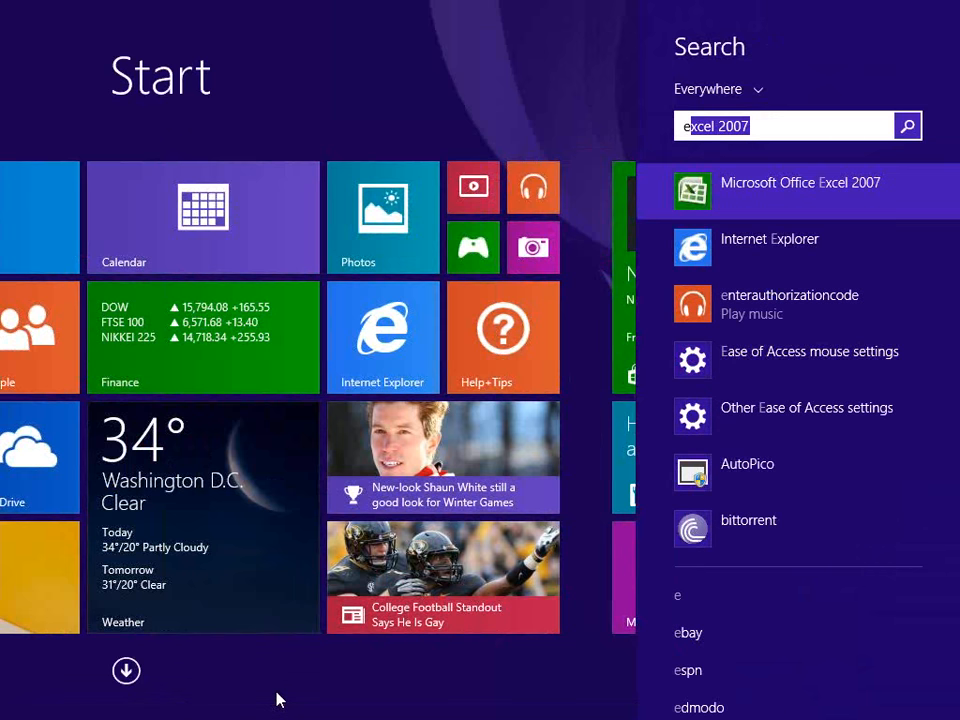
pyautogui.click(806, 187)
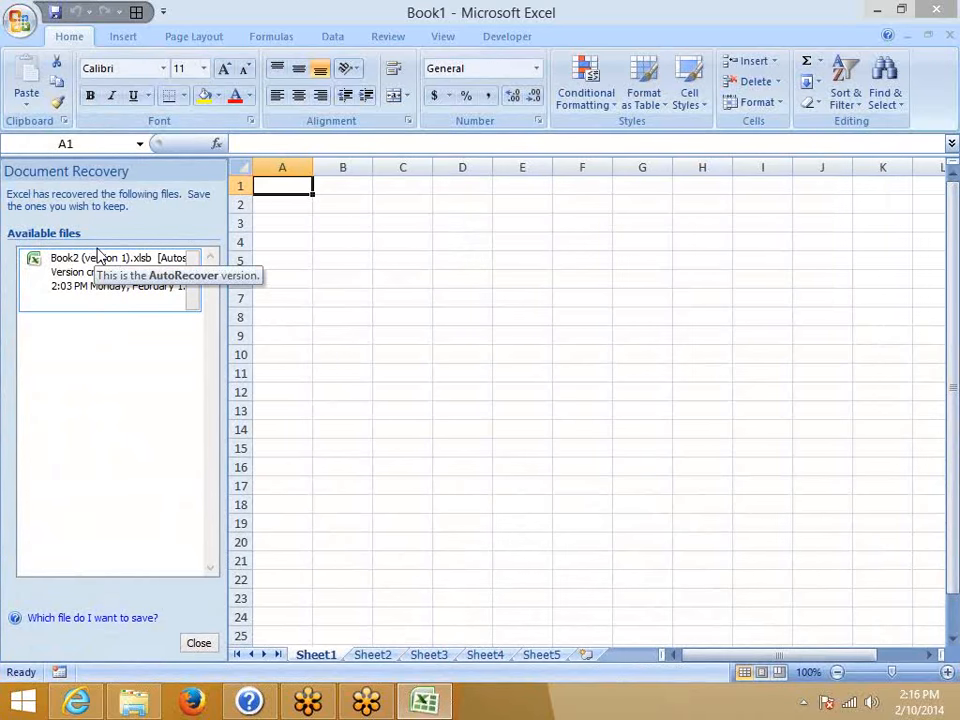
pyautogui.click(97, 283)
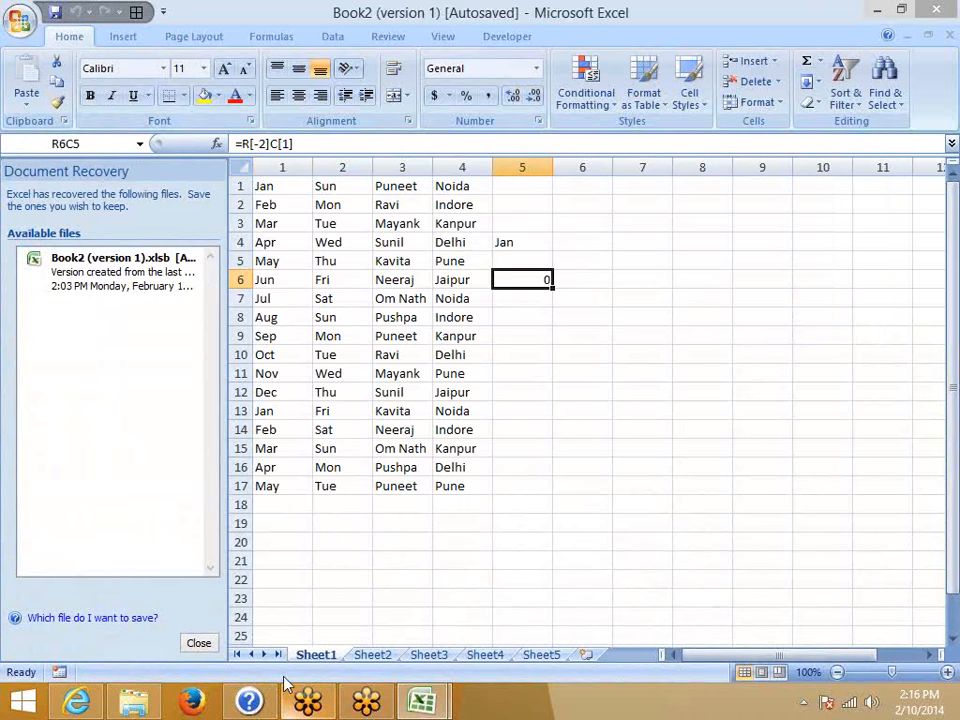
pyautogui.click(200, 643)
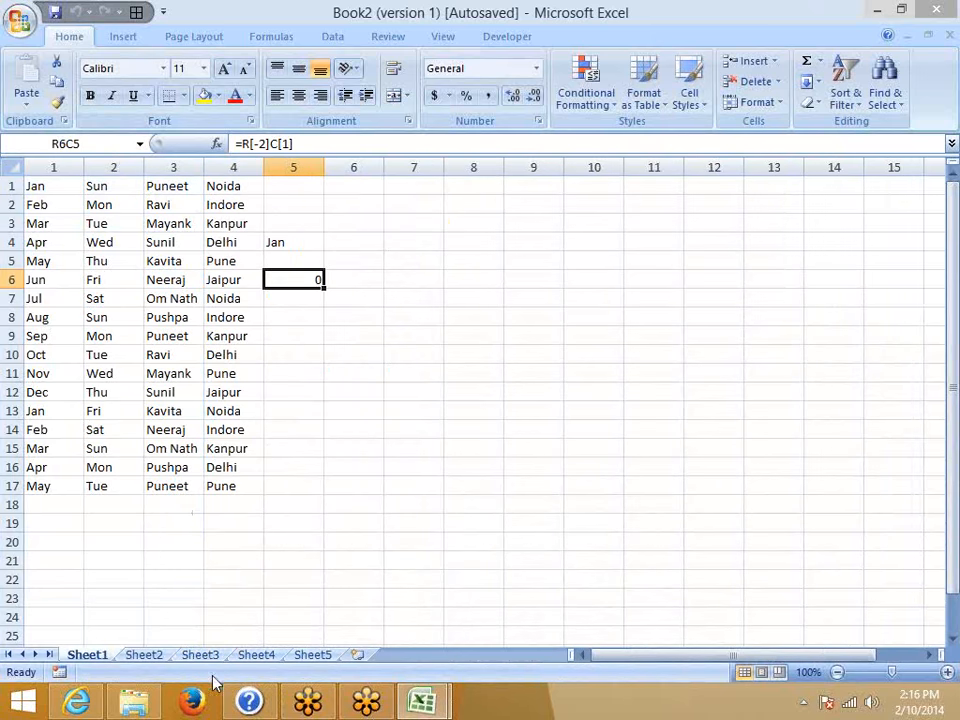
# Step: In the Save options, disable AutoRecover for Book2 (version 1).xlsb and for Book1
pyautogui.click(21, 22)
pyautogui.click(268, 431)
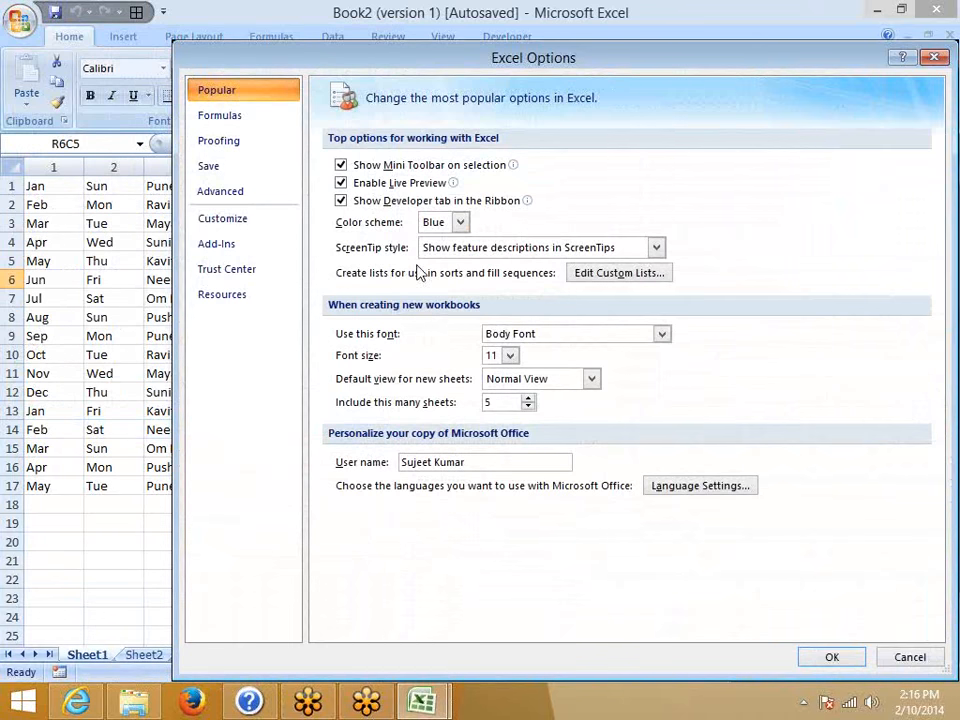
pyautogui.click(220, 172)
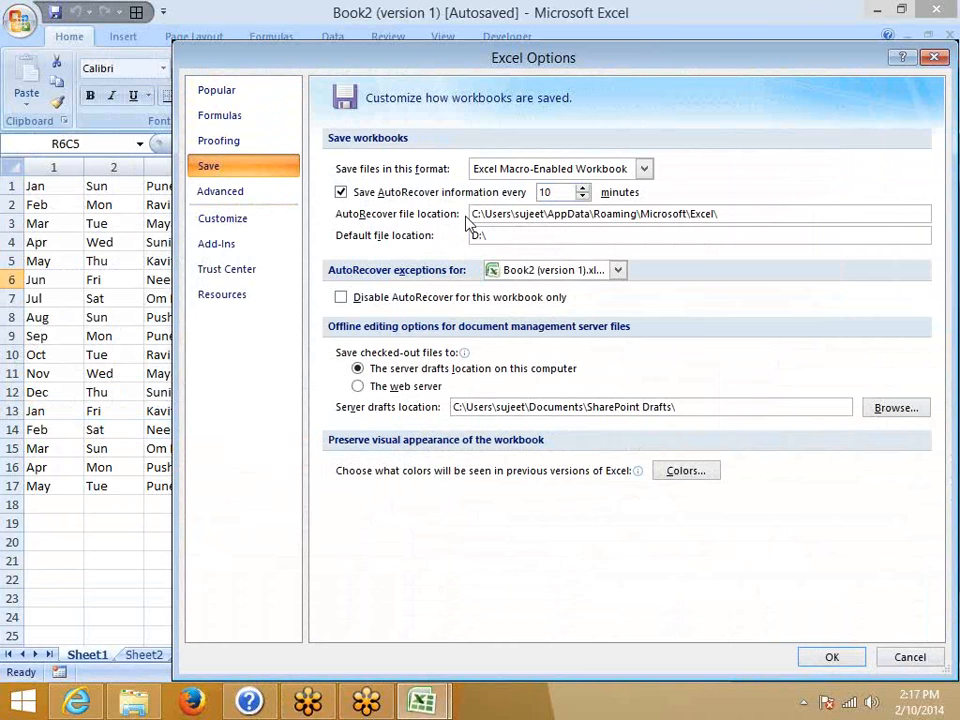
pyautogui.click(341, 297)
pyautogui.click(500, 271)
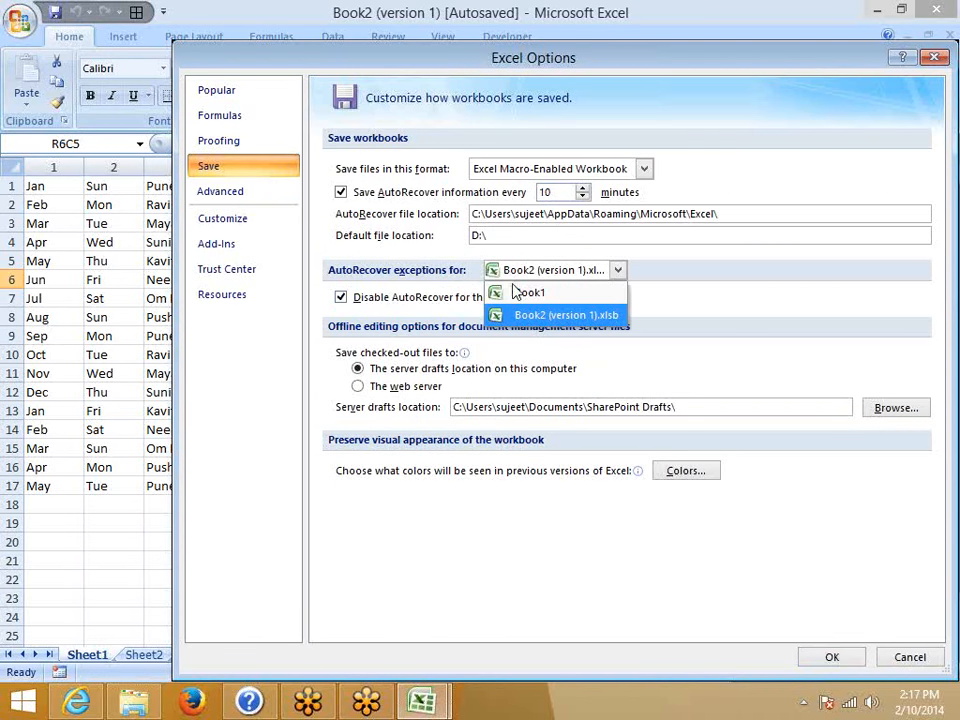
pyautogui.click(516, 298)
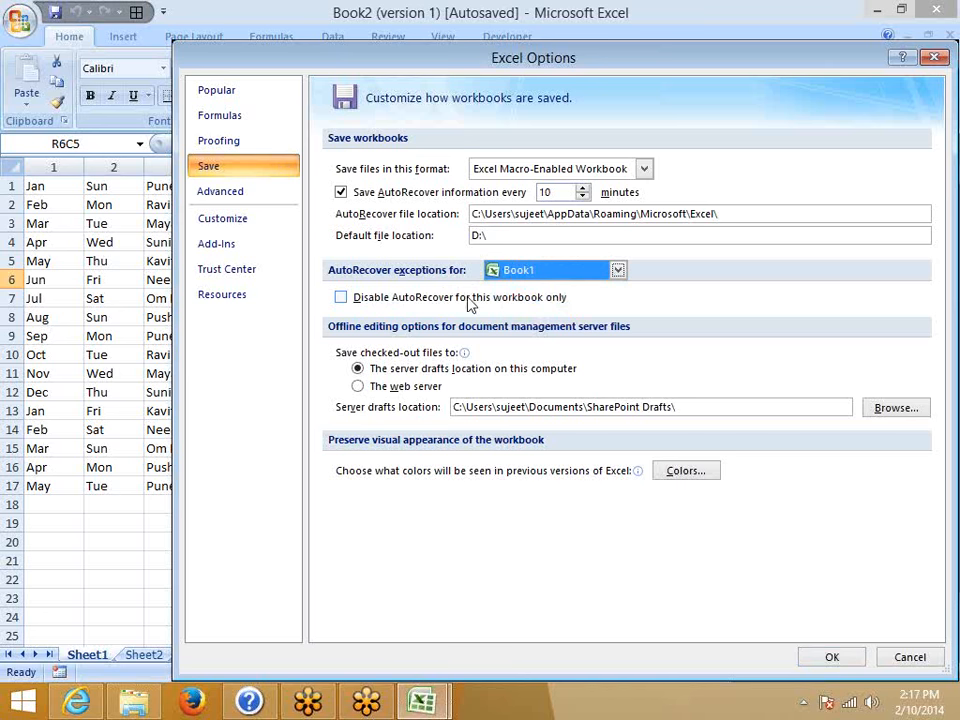
pyautogui.click(340, 298)
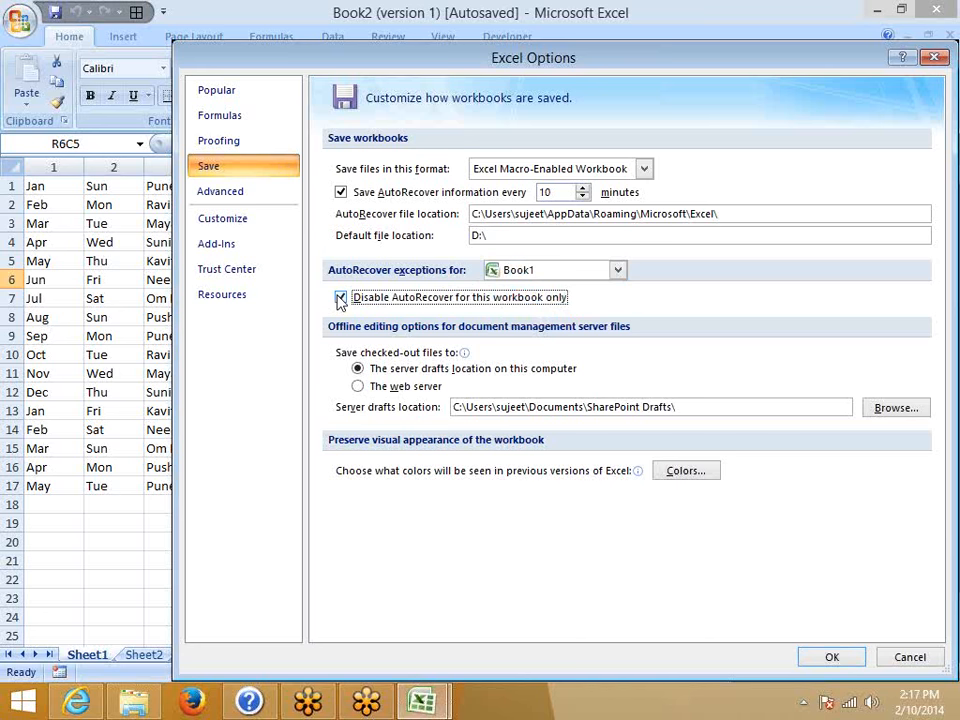
# Step: Clear the AutoRecover exceptions for Book2 (version 1).xlsb and Book1
pyautogui.click(505, 270)
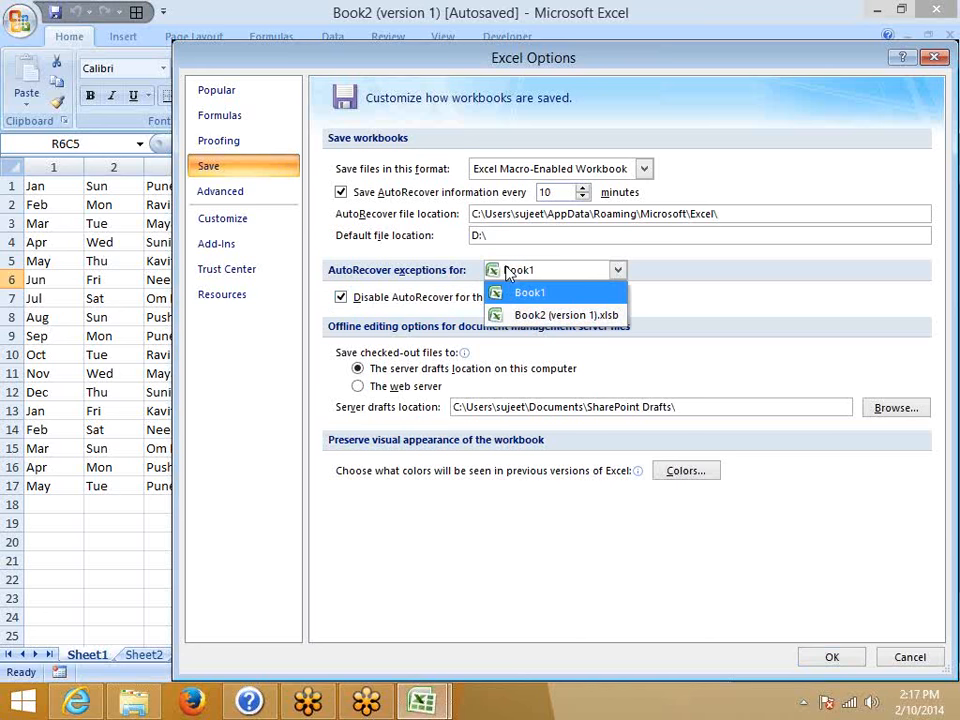
pyautogui.click(515, 316)
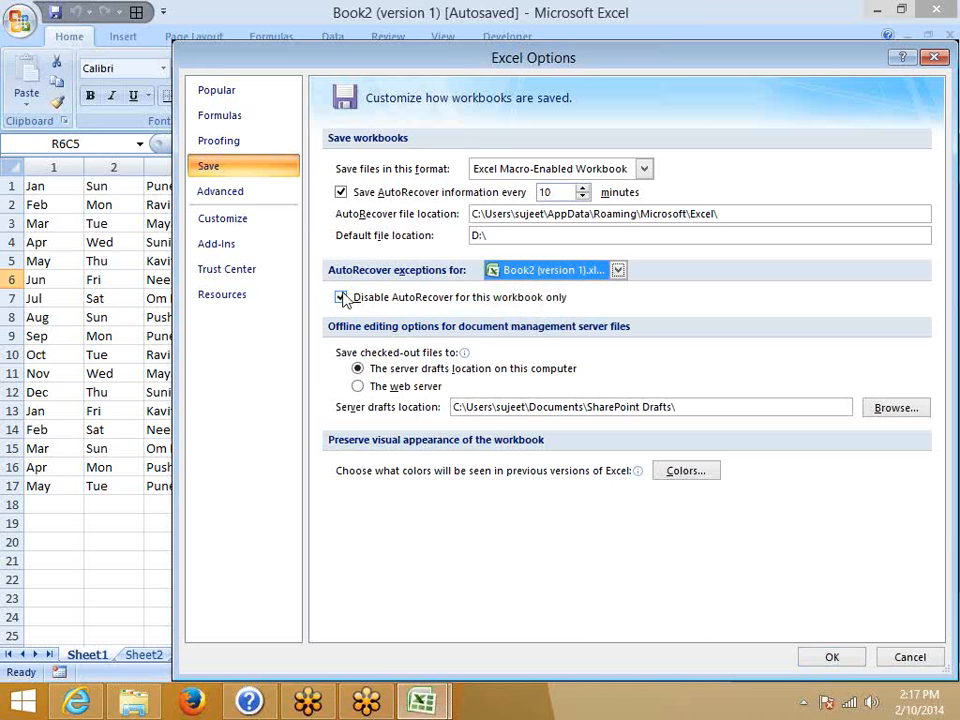
pyautogui.click(341, 297)
pyautogui.click(518, 272)
pyautogui.click(518, 289)
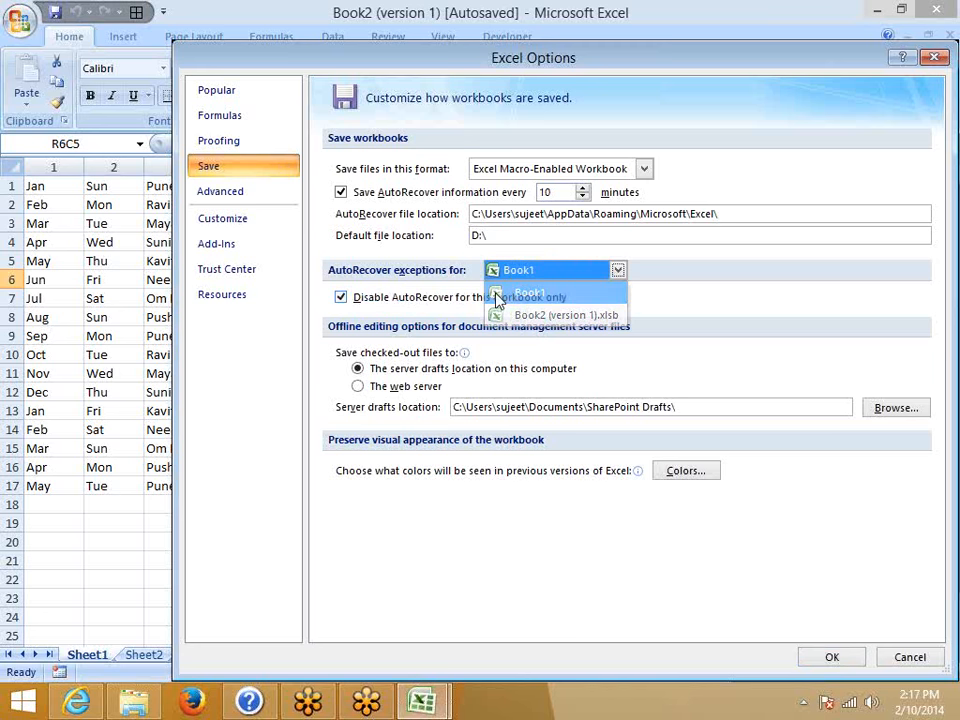
pyautogui.click(341, 297)
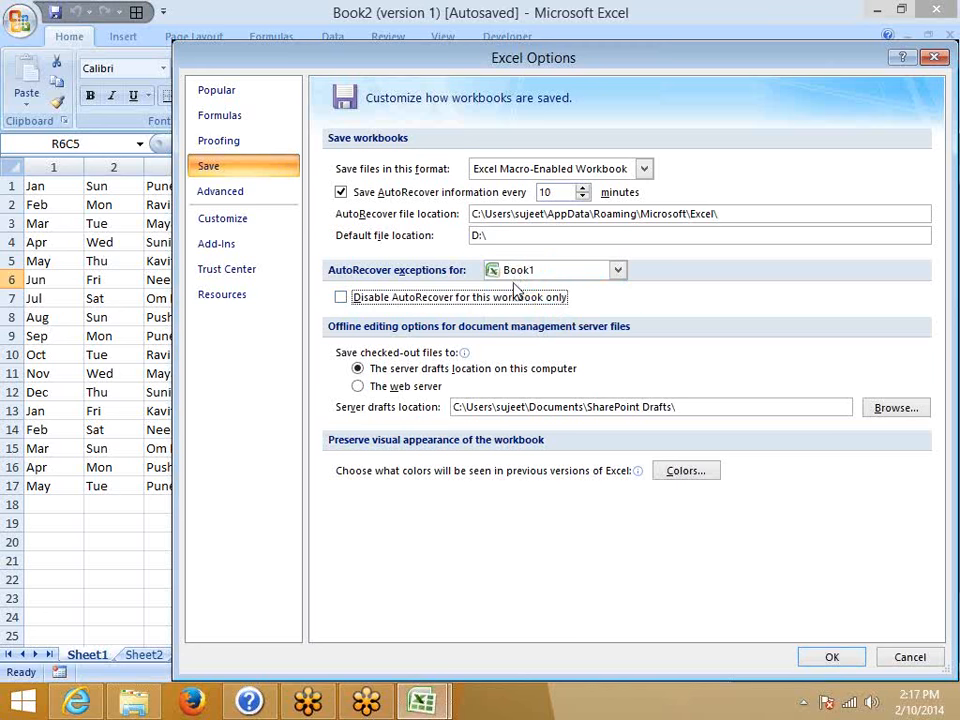
# Step: Disable AutoRecover again for Book1 and Book2 (version 1).xlsb, and check the exception of each workbook
pyautogui.click(518, 272)
pyautogui.click(518, 293)
pyautogui.click(341, 297)
pyautogui.click(516, 272)
pyautogui.click(512, 315)
pyautogui.click(341, 297)
pyautogui.click(515, 272)
pyautogui.click(522, 292)
pyautogui.click(534, 271)
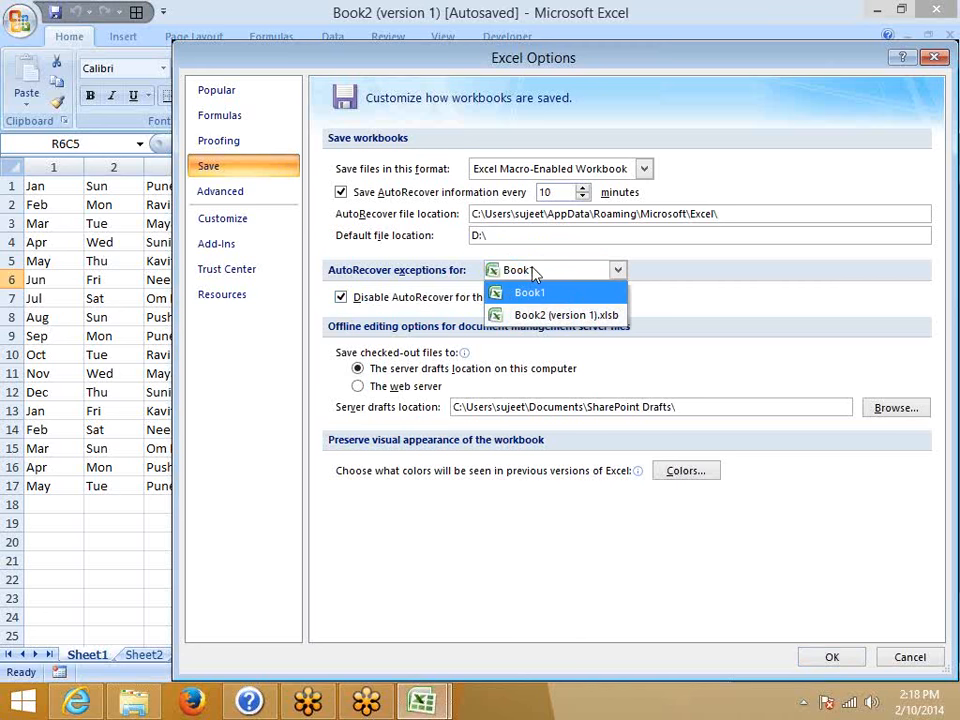
pyautogui.click(534, 315)
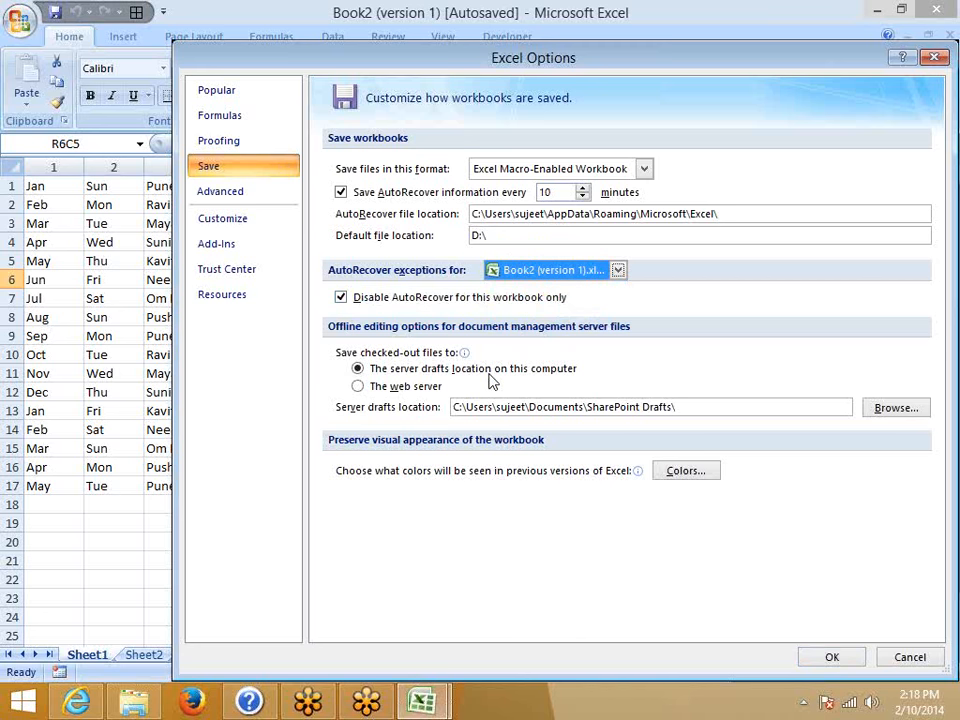
# Step: In the Advanced options, review the Enter directions, turn off the fill handle and cell drag-and-drop, and apply the options
pyautogui.click(249, 196)
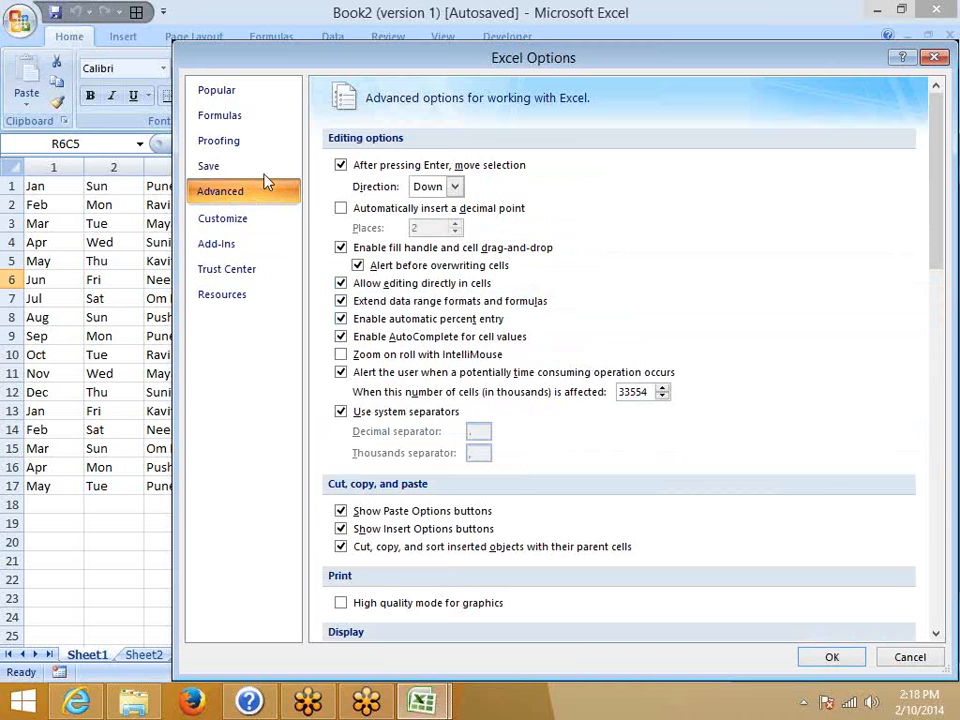
pyautogui.click(454, 188)
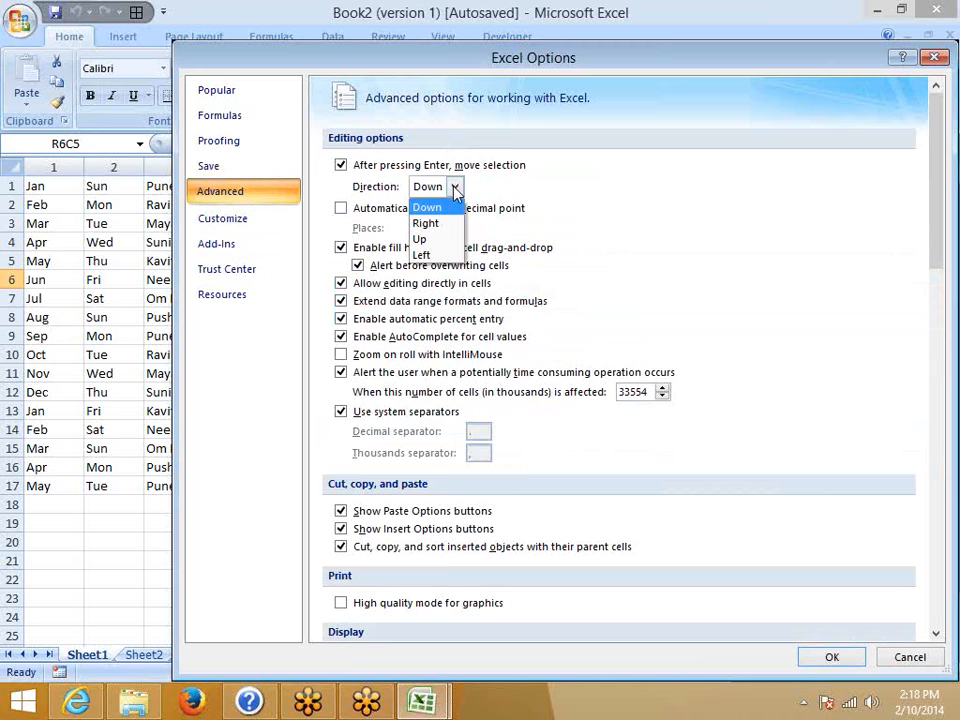
pyautogui.click(598, 222)
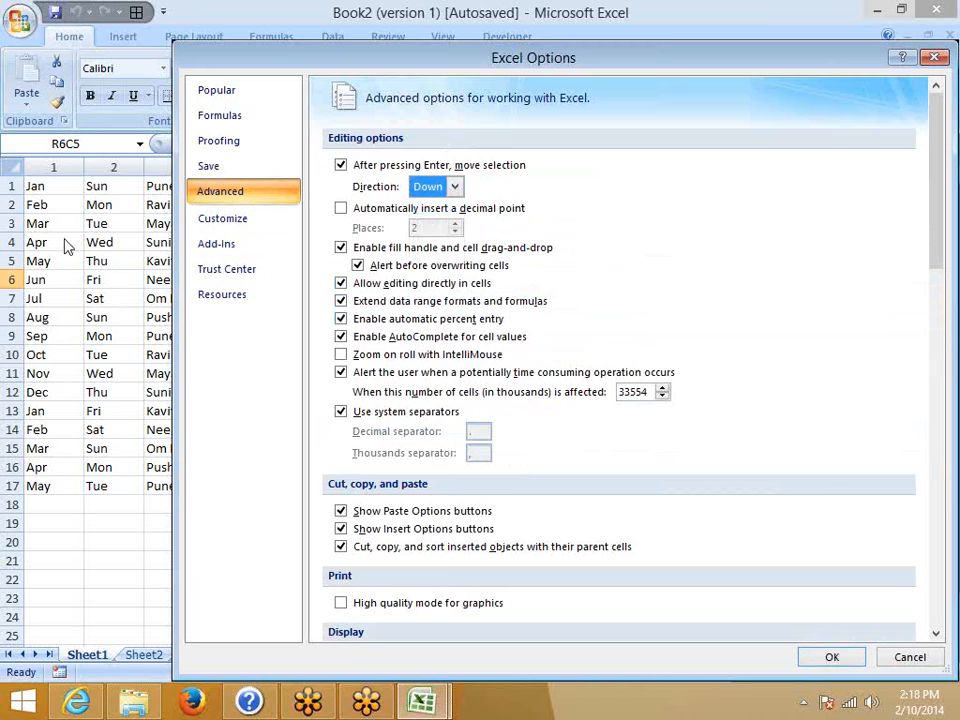
pyautogui.click(340, 248)
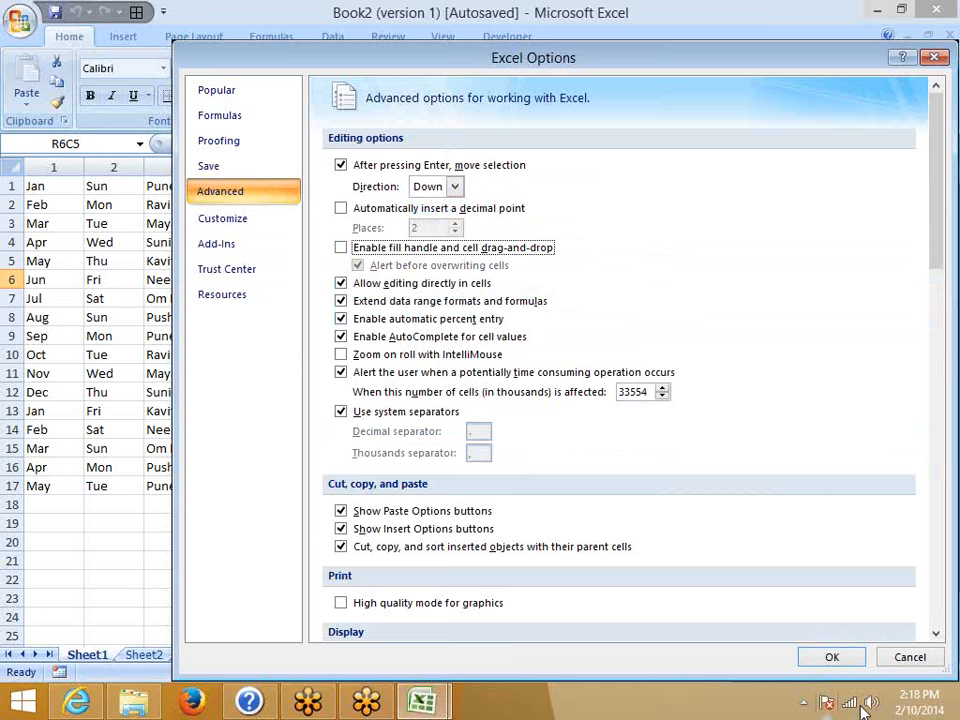
pyautogui.click(836, 659)
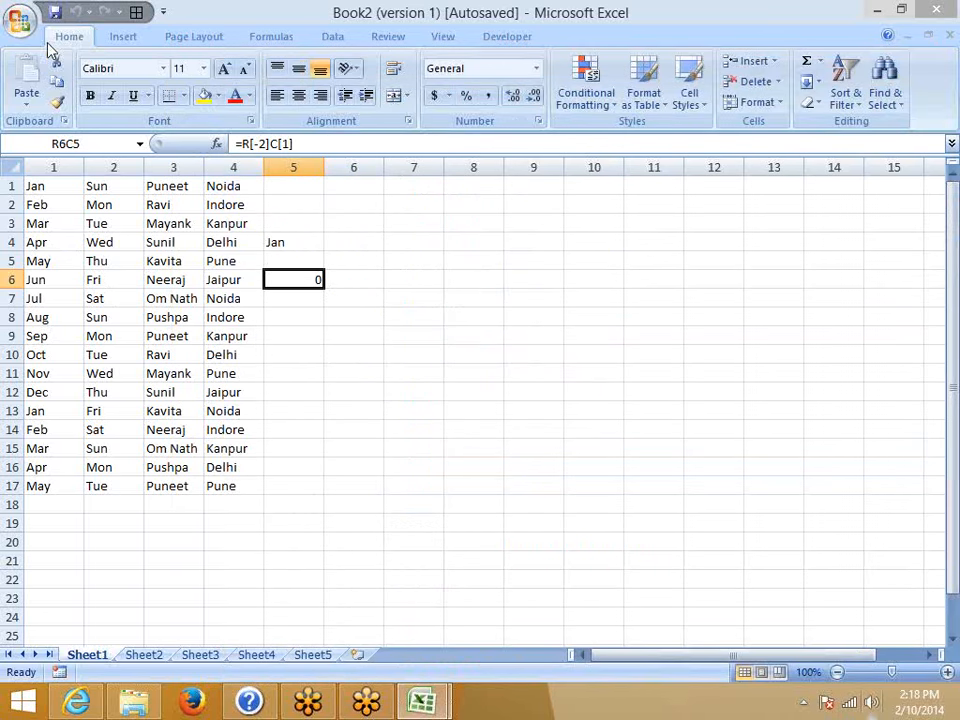
# Step: Reopen the Advanced options and re-enable the fill handle and cell drag-and-drop
pyautogui.click(20, 20)
pyautogui.click(262, 432)
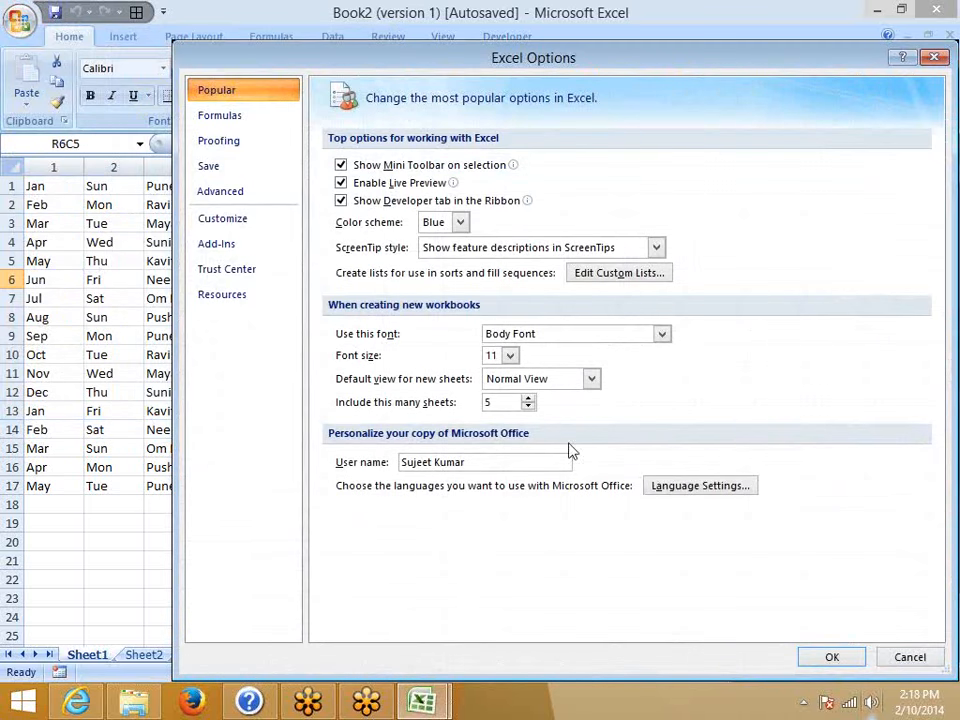
pyautogui.click(209, 148)
pyautogui.click(221, 191)
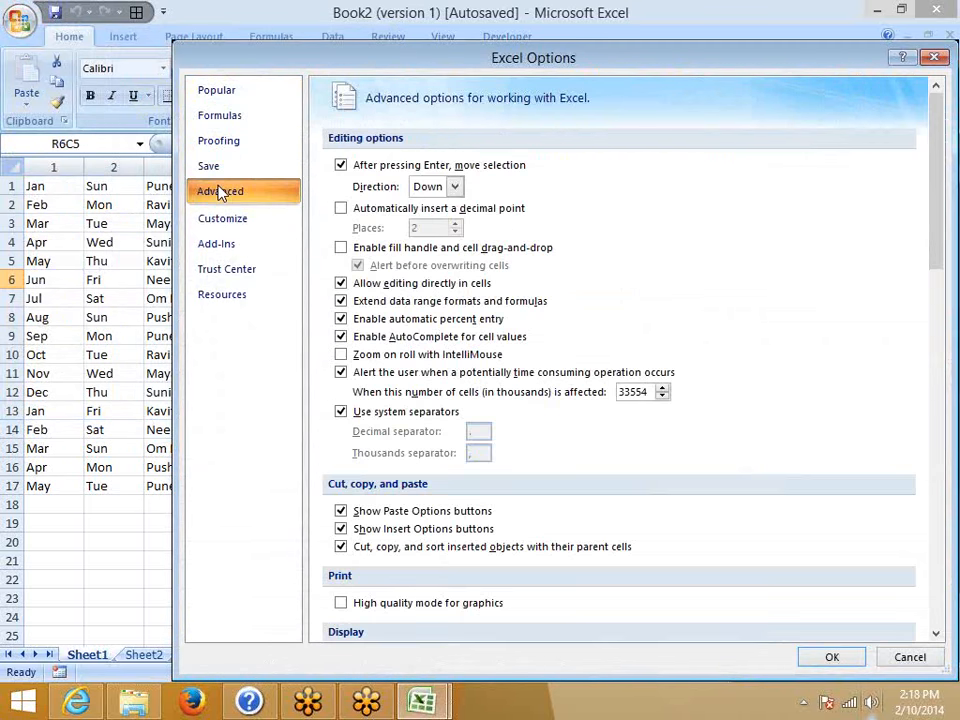
pyautogui.click(341, 247)
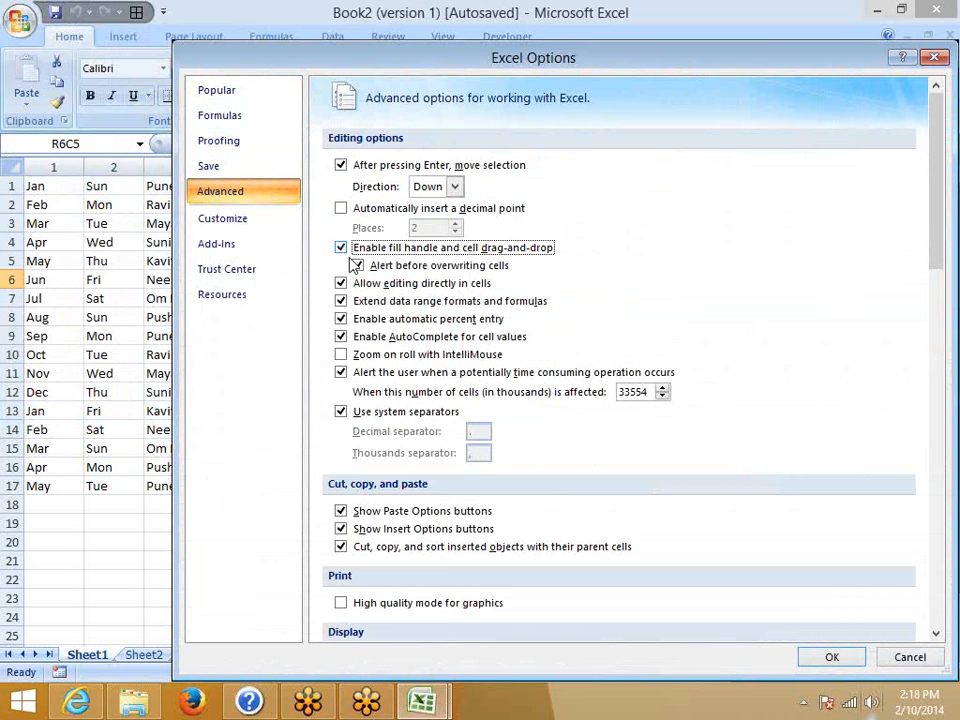
# Step: Turn off showing all windows in the Taskbar under the Advanced display options, apply it, and check the Excel taskbar entries
pyautogui.scroll(-3, 435, 349)
pyautogui.scroll(-4, 410, 415)
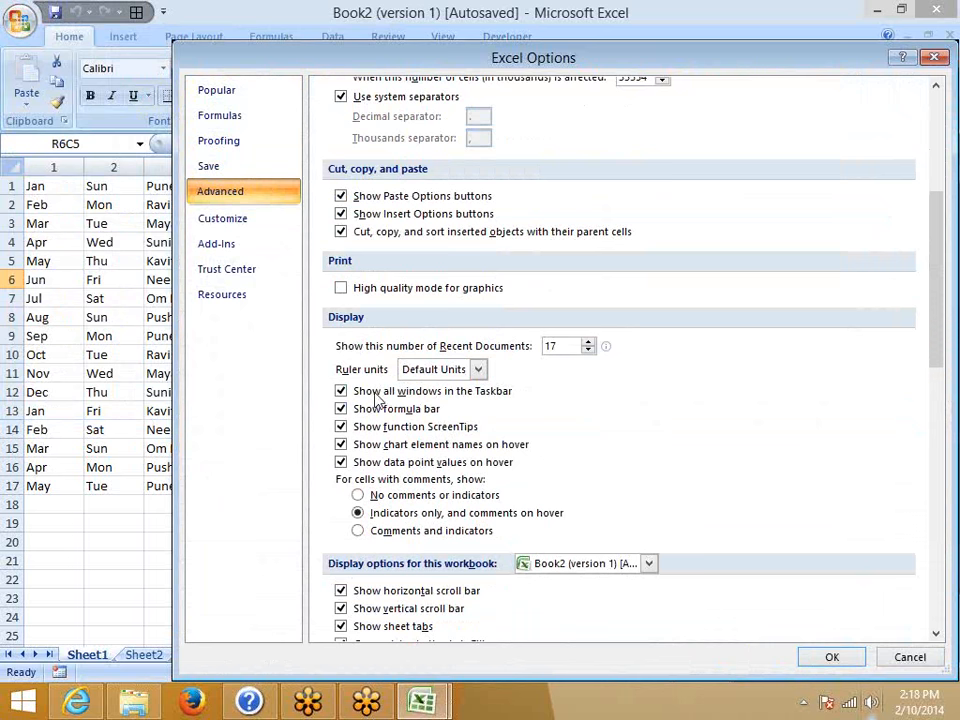
pyautogui.moveTo(424, 700)
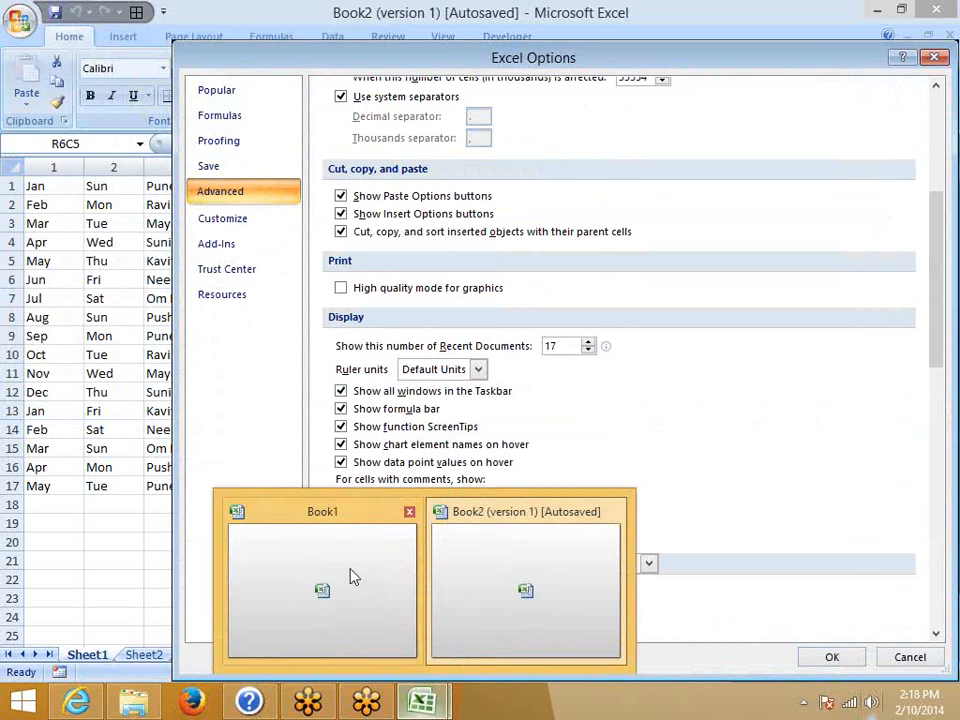
pyautogui.click(342, 393)
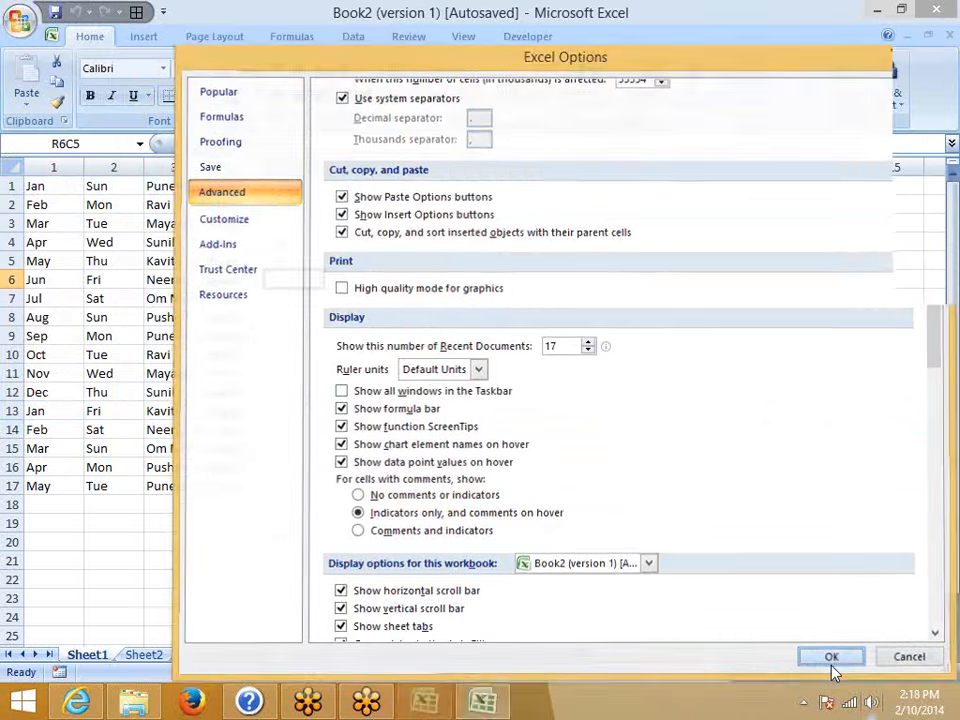
pyautogui.click(831, 662)
pyautogui.click(446, 713)
pyautogui.click(446, 713)
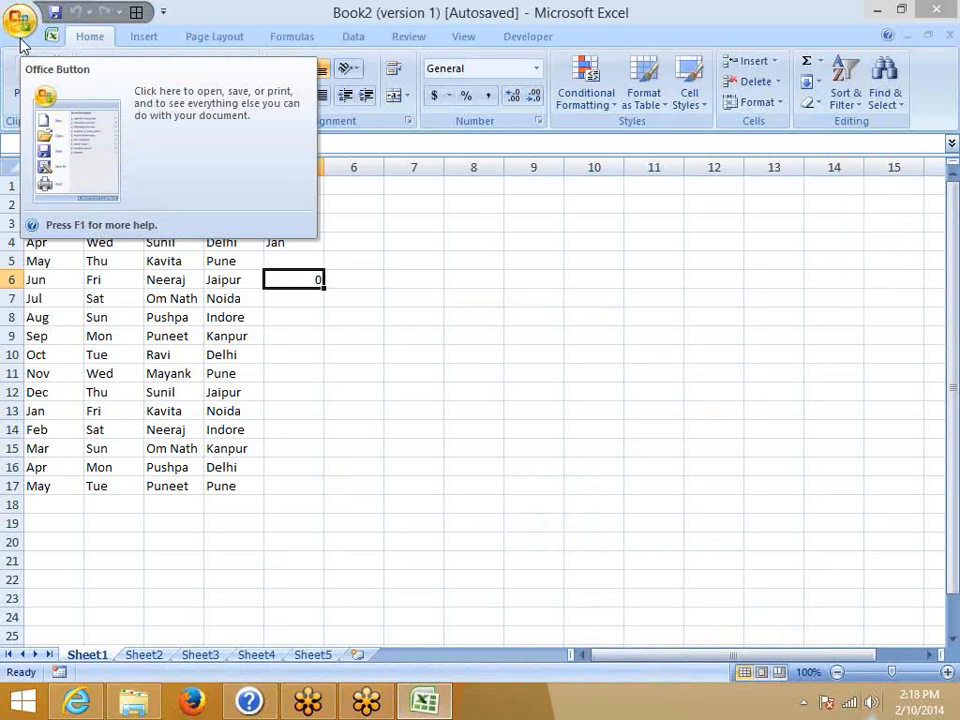
pyautogui.click(21, 32)
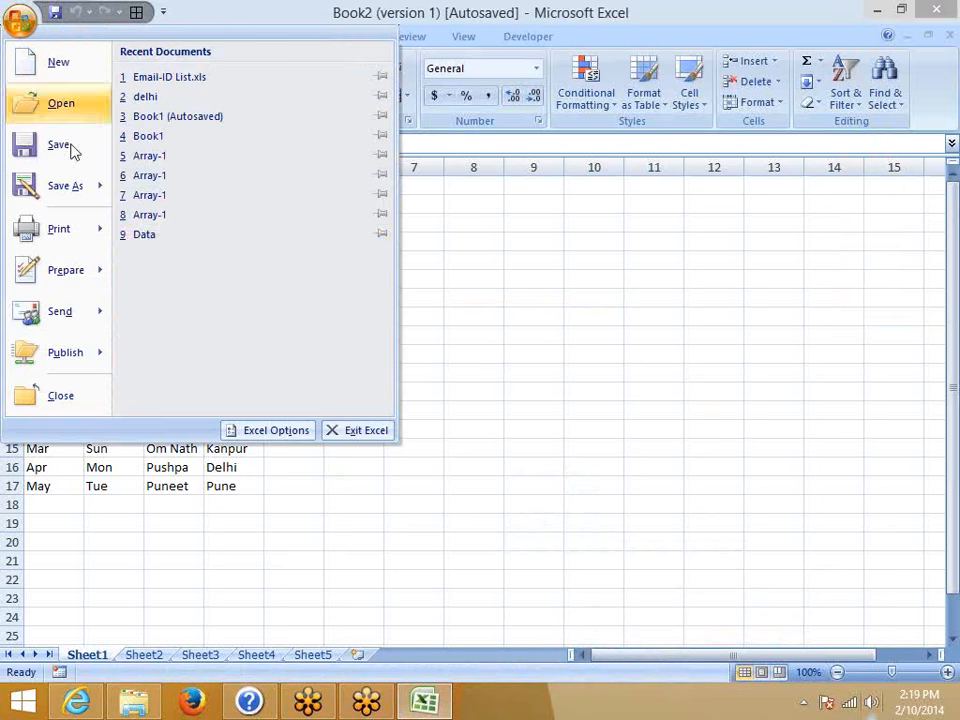
pyautogui.click(282, 430)
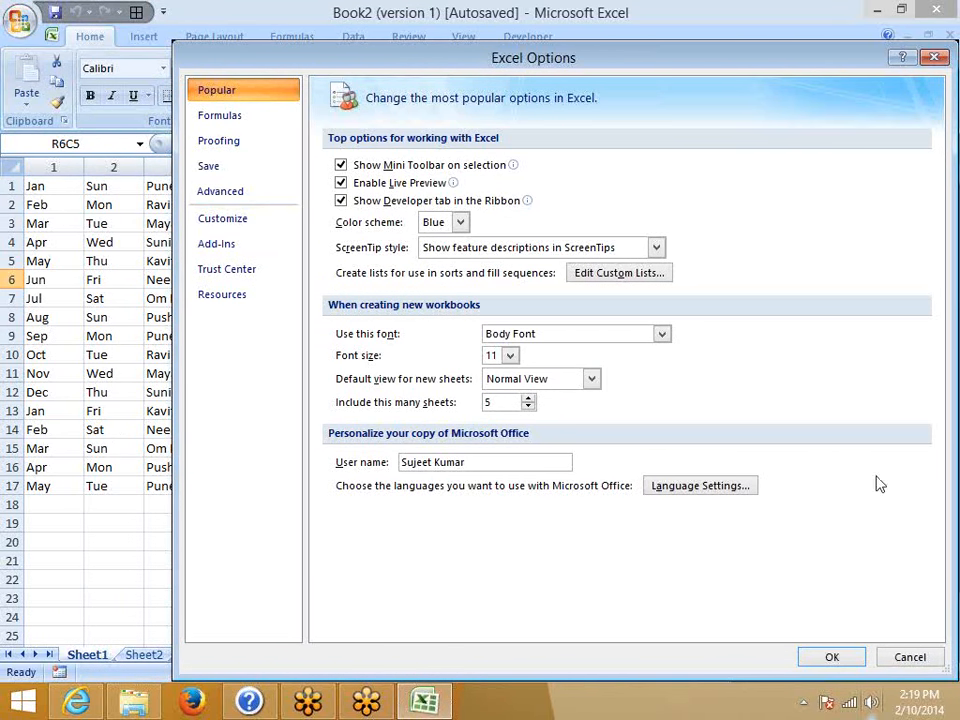
pyautogui.click(912, 667)
# Step: Check how the open workbooks are represented on the taskbar and in the Windows task switcher
pyautogui.click(424, 708)
pyautogui.click(422, 708)
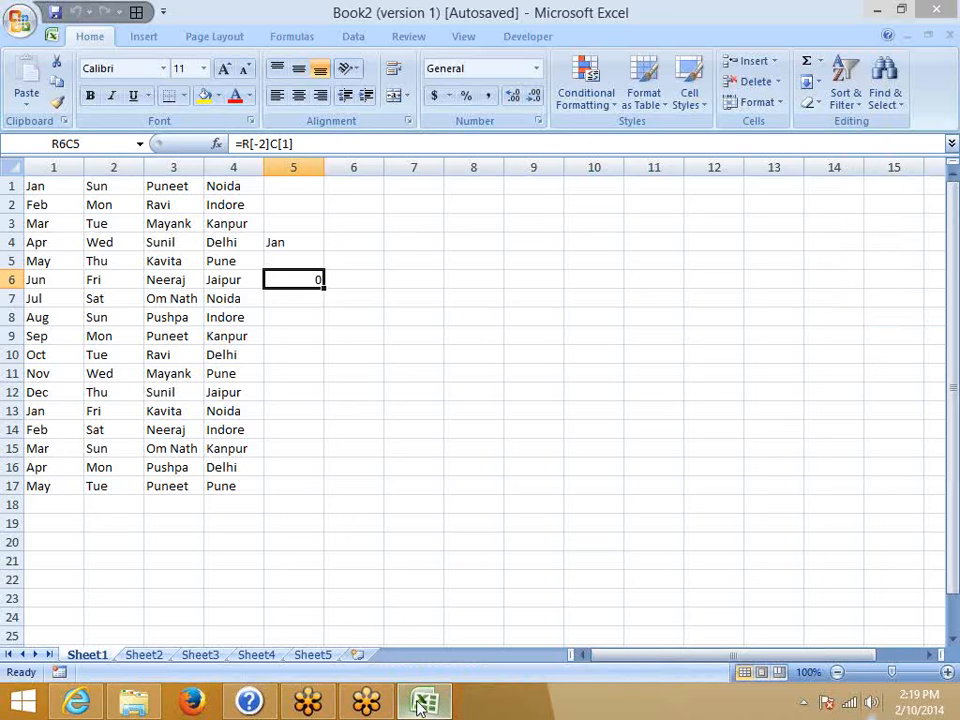
pyautogui.hotkey('alt', 'Tab')
pyautogui.hotkey('alt', 'Tab')
pyautogui.hotkey('alt', 'Tab')
pyautogui.hotkey('alt', 'Tab')
pyautogui.hotkey('alt', 'Tab')
pyautogui.hotkey('alt', 'Tab')
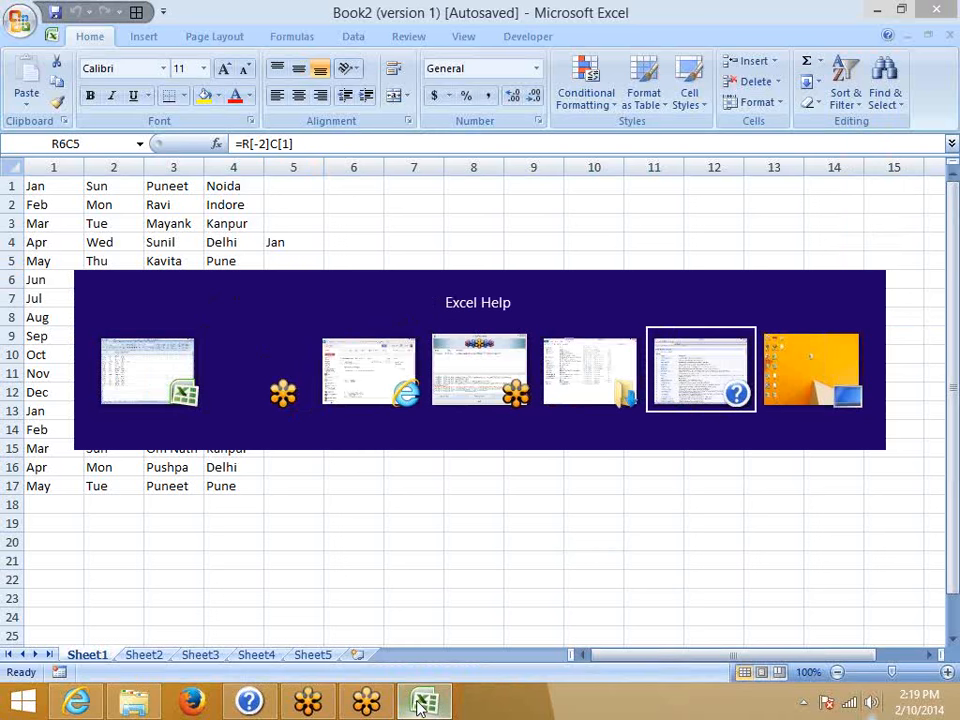
pyautogui.hotkey('alt', 'Tab')
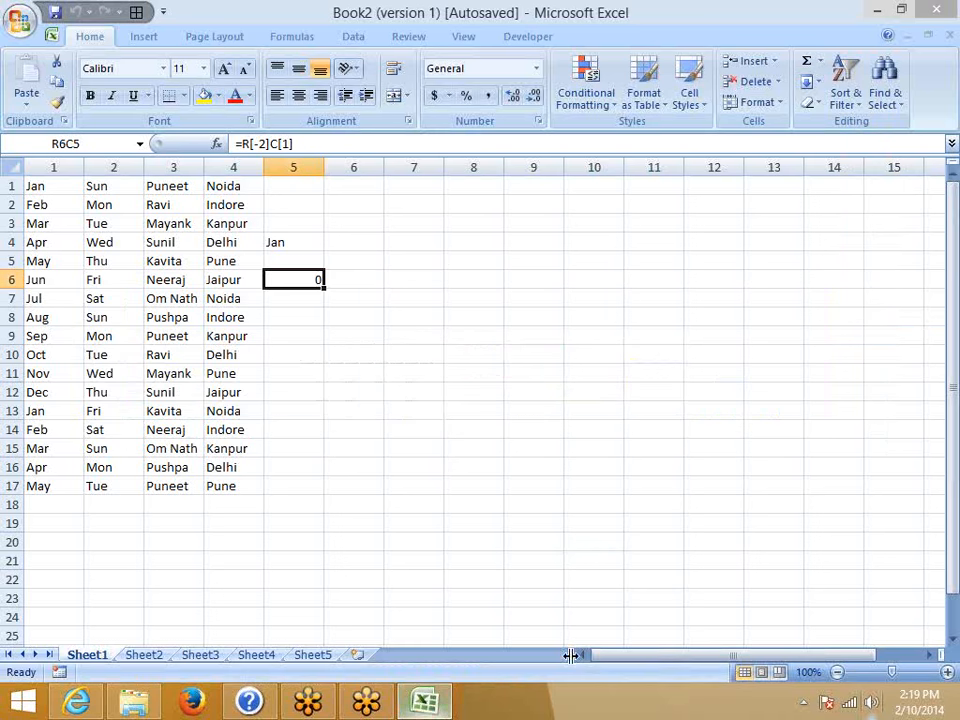
# Step: Switch to the Book1 workbook window and back to Book2 (version 1)
pyautogui.click(476, 36)
pyautogui.click(810, 100)
pyautogui.click(815, 148)
pyautogui.click(808, 100)
pyautogui.click(808, 145)
pyautogui.click(810, 108)
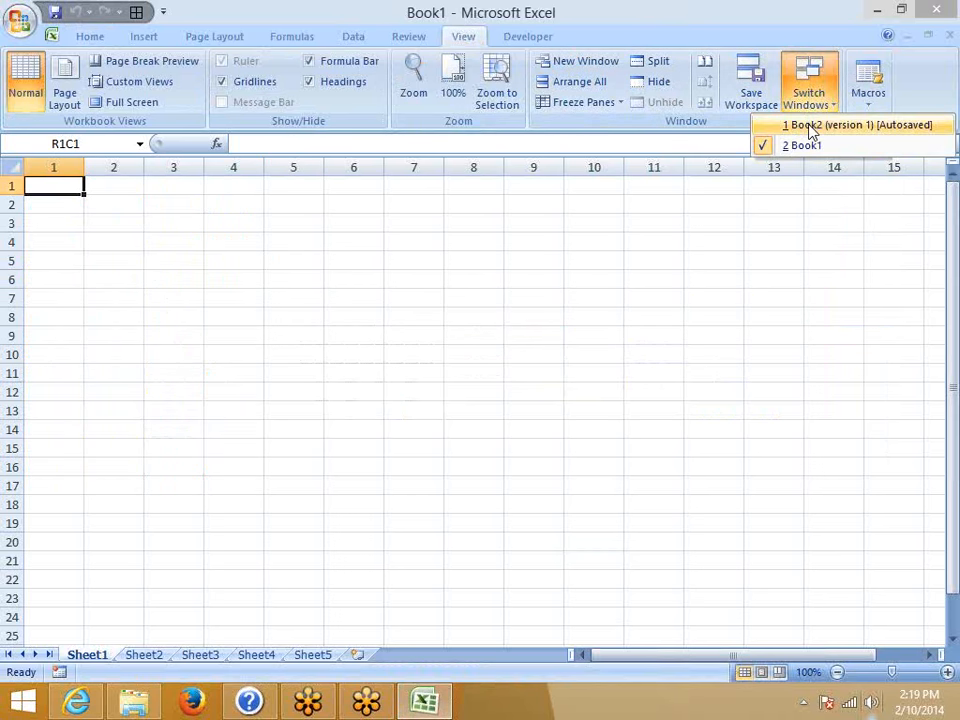
pyautogui.click(812, 126)
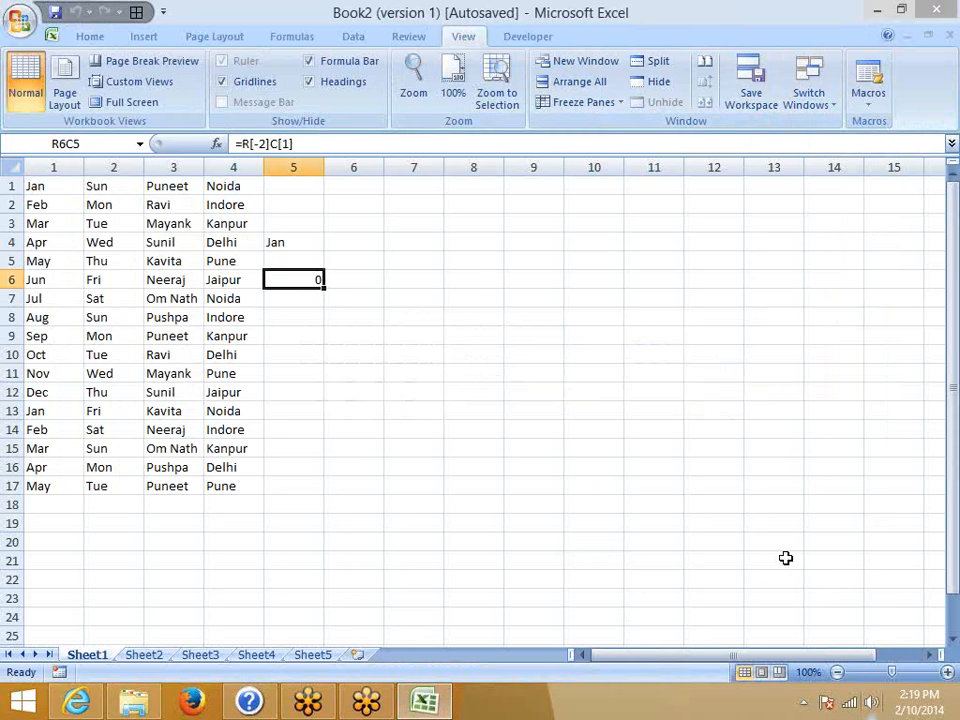
# Step: Reopen the Excel Options and set the proofing to ignore words in UPPERCASE
pyautogui.click(19, 22)
pyautogui.click(272, 430)
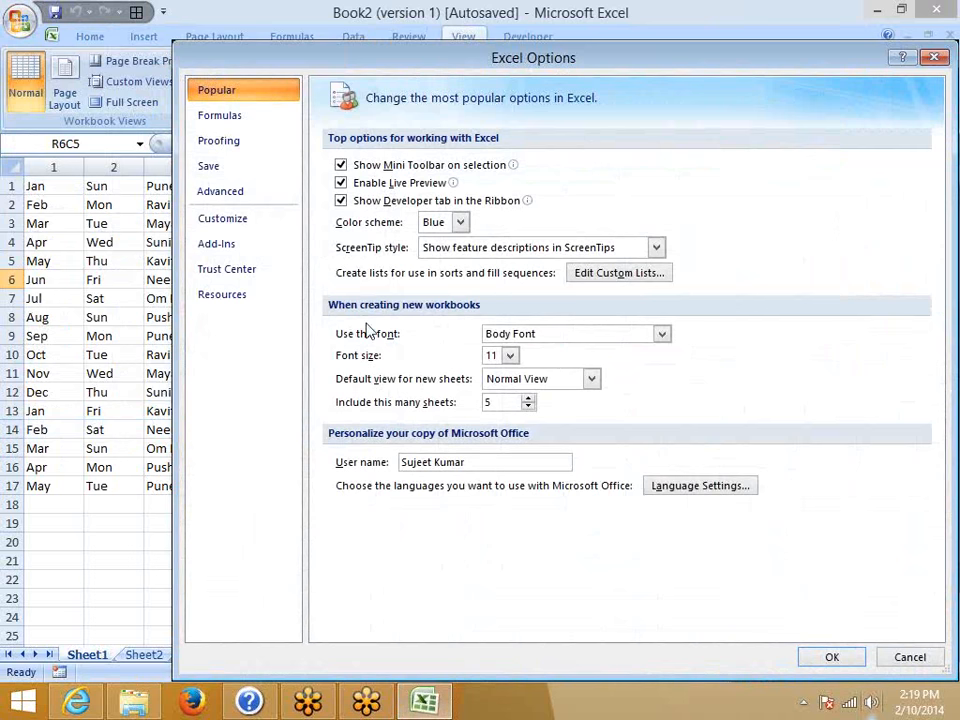
pyautogui.click(205, 143)
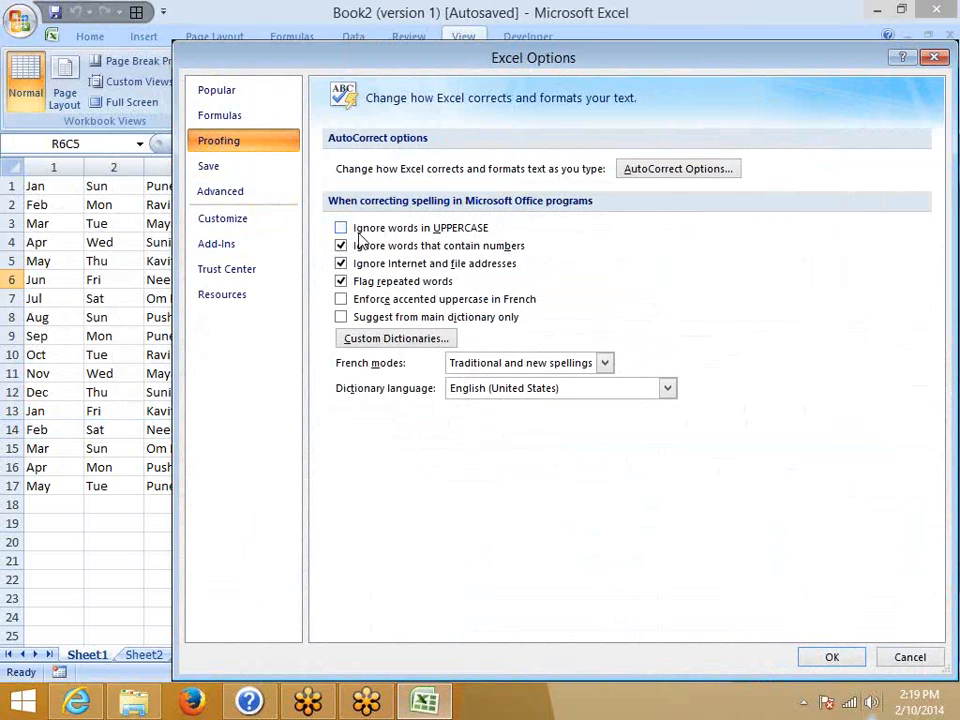
pyautogui.click(341, 229)
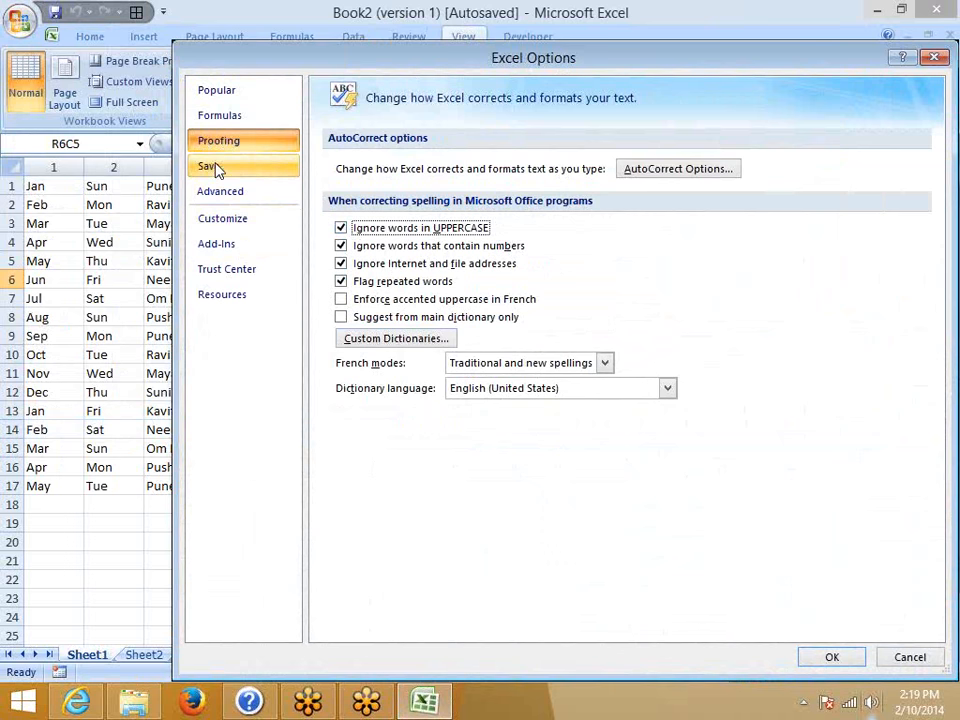
# Step: Re-enable showing all windows in the Taskbar in the Advanced display options and check the taskbar preview
pyautogui.click(240, 170)
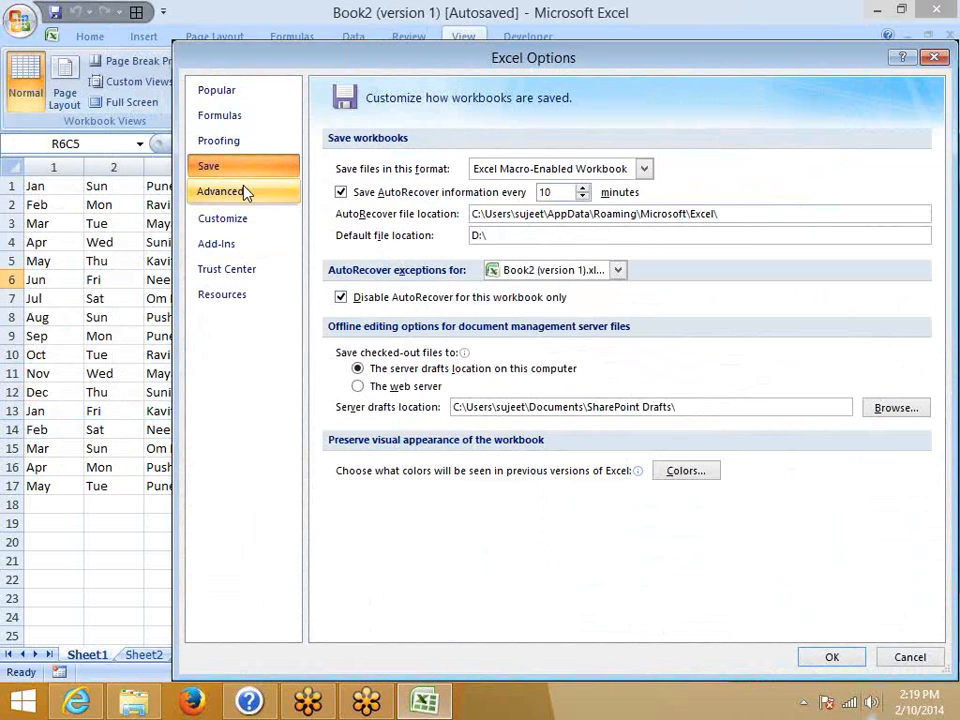
pyautogui.click(245, 192)
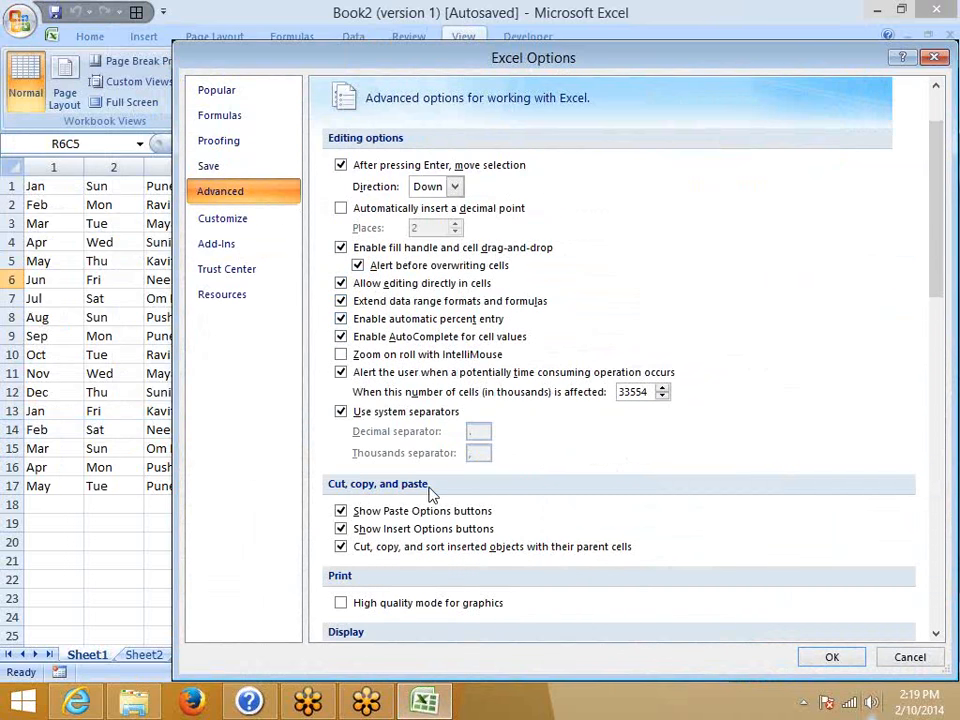
pyautogui.scroll(-5, 430, 490)
pyautogui.scroll(-3, 425, 483)
pyautogui.click(341, 301)
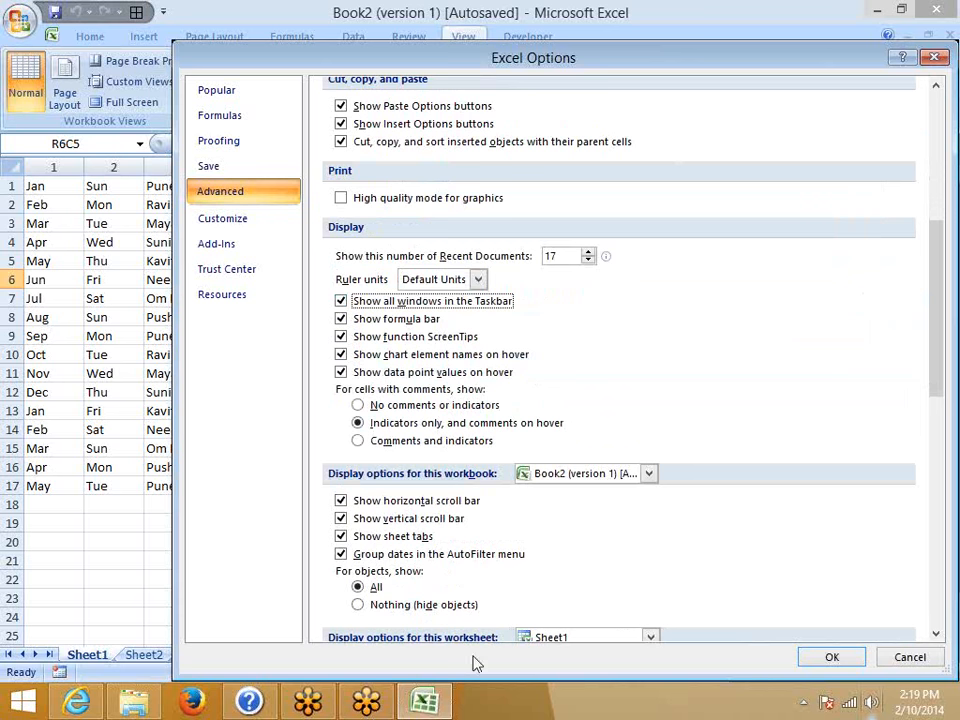
pyautogui.moveTo(436, 701)
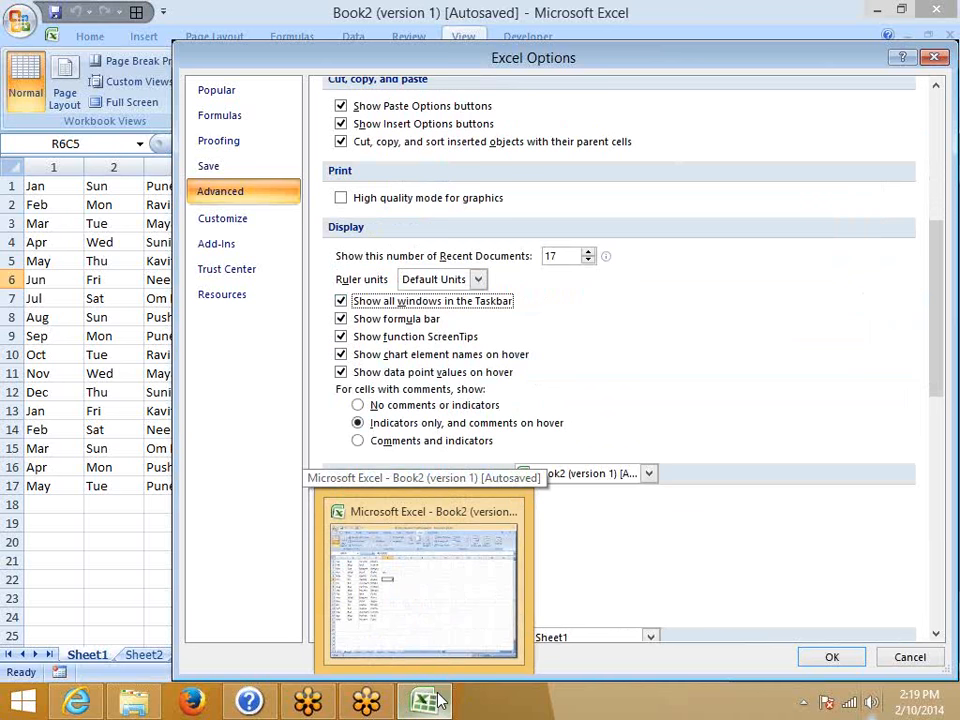
# Step: Set the gridline color of Sheet1 to orange in the Advanced worksheet display options, apply it, and select cell R16C10
pyautogui.scroll(-2, 548, 468)
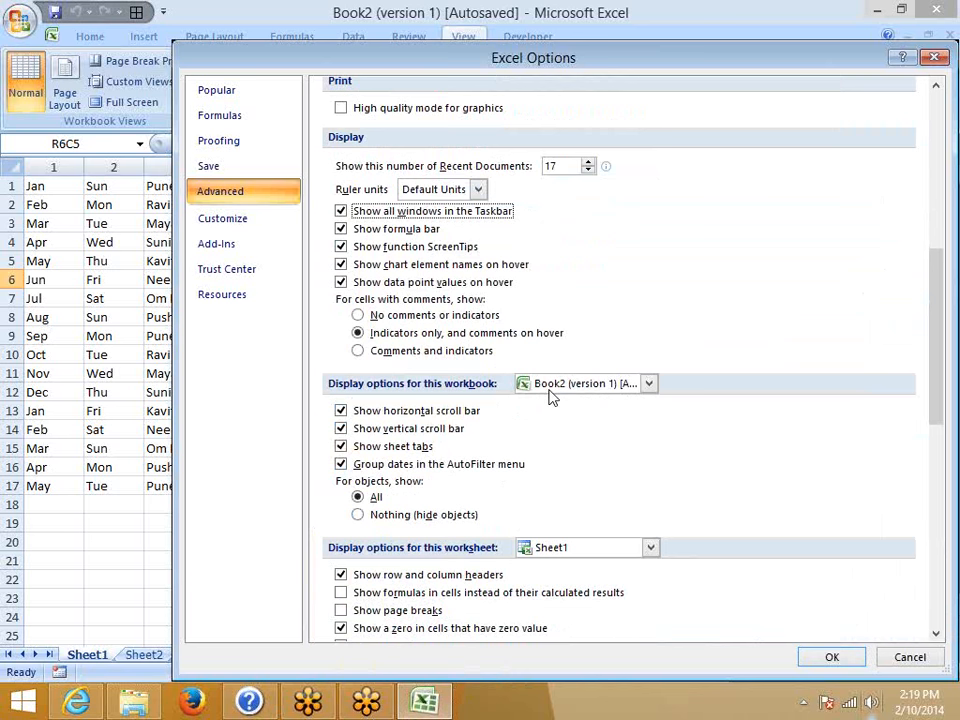
pyautogui.scroll(8, 600, 370)
pyautogui.scroll(-8, 597, 372)
pyautogui.scroll(-4, 583, 540)
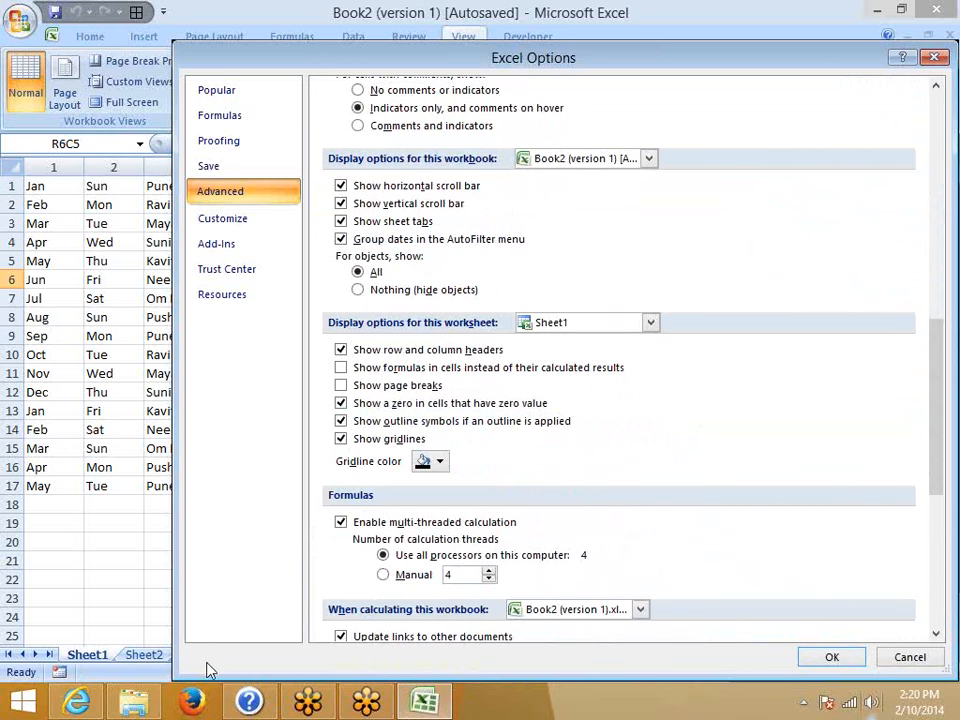
pyautogui.scroll(-4, 210, 667)
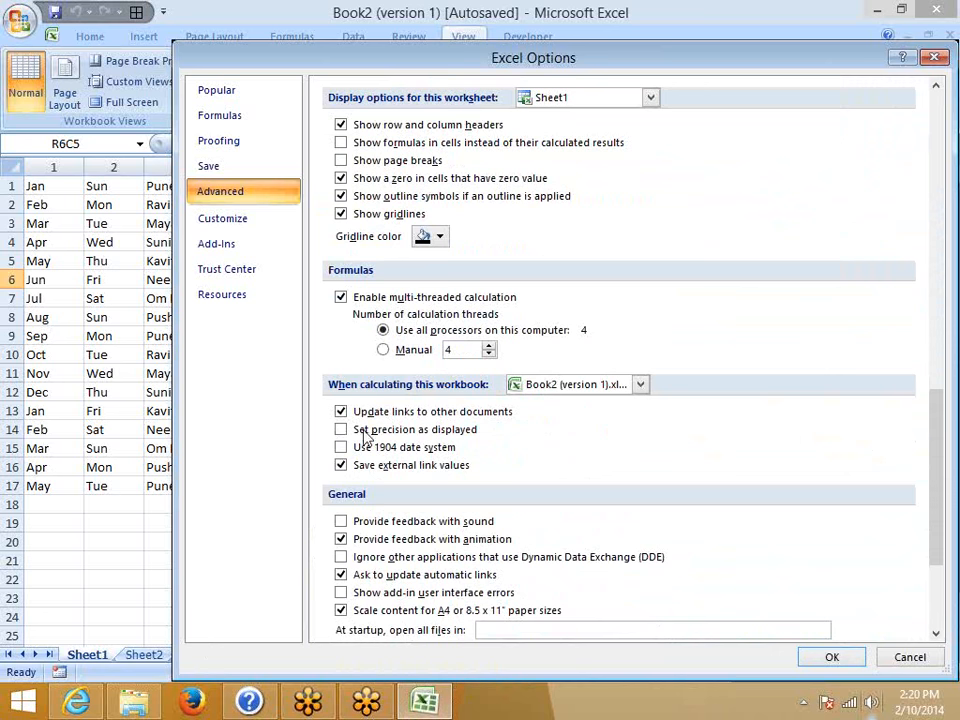
pyautogui.click(437, 240)
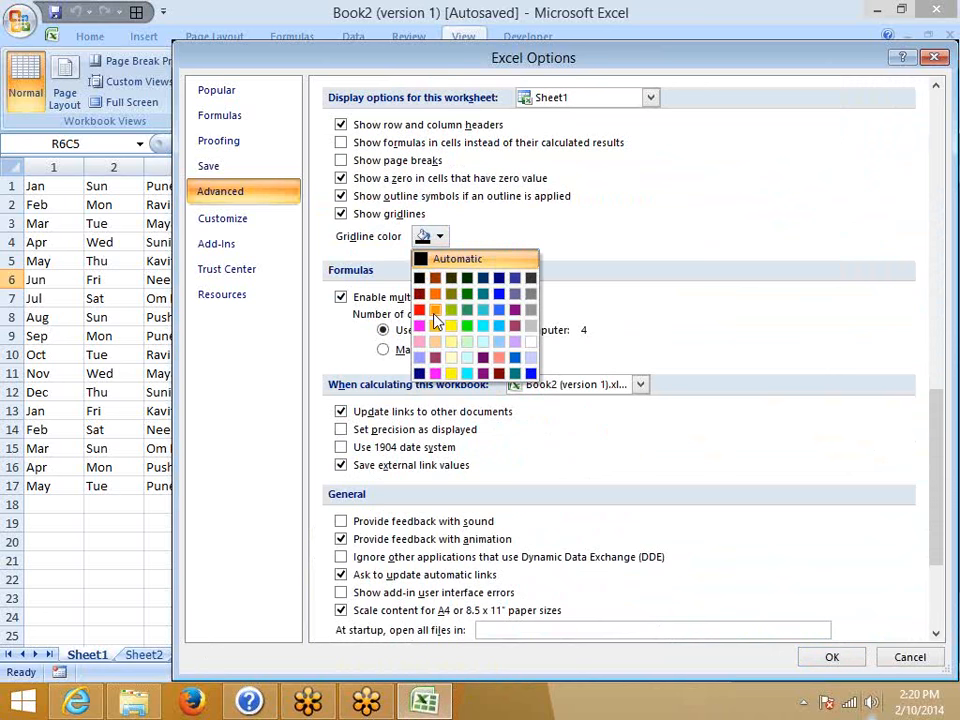
pyautogui.click(433, 313)
pyautogui.click(830, 657)
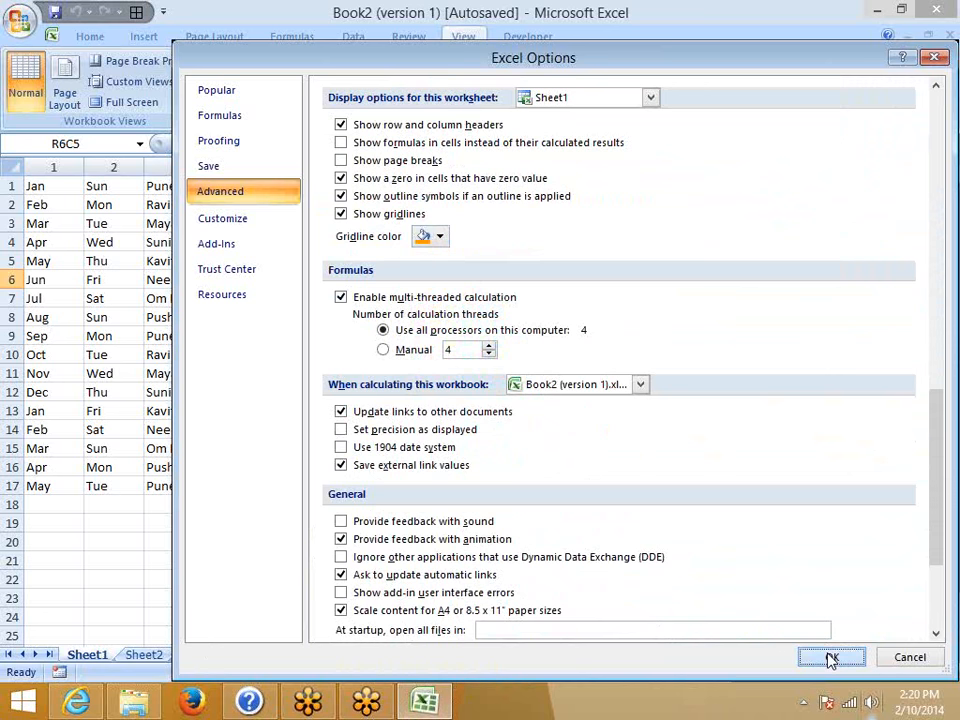
pyautogui.click(581, 470)
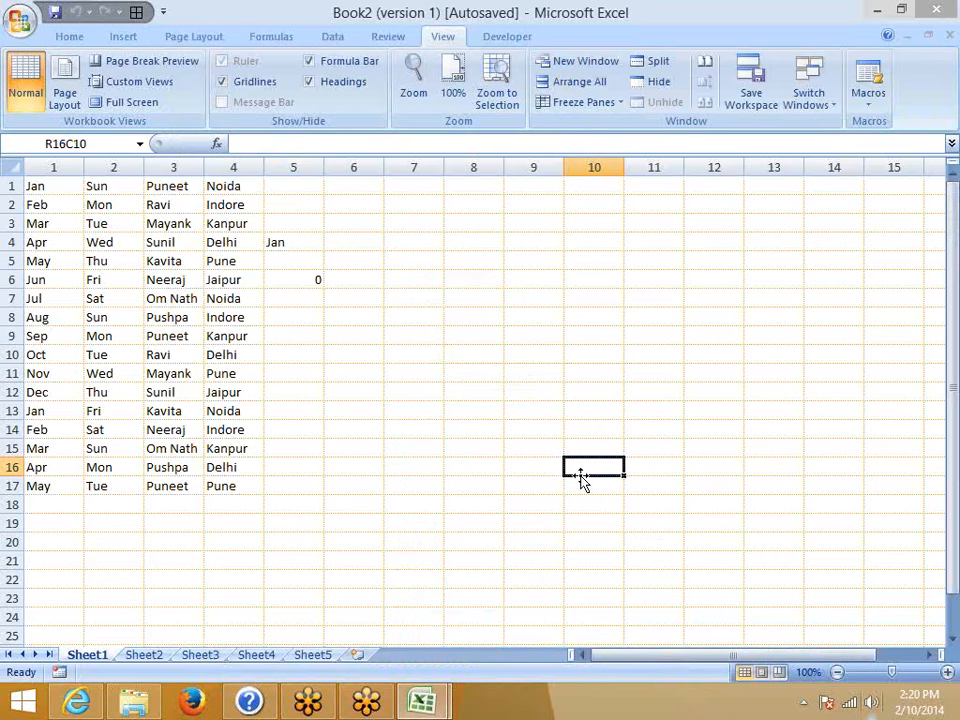
# Step: Examine the Quick Access Toolbar customization, browsing All Commands and the All Borders entry, and close the options without applying changes
pyautogui.click(19, 19)
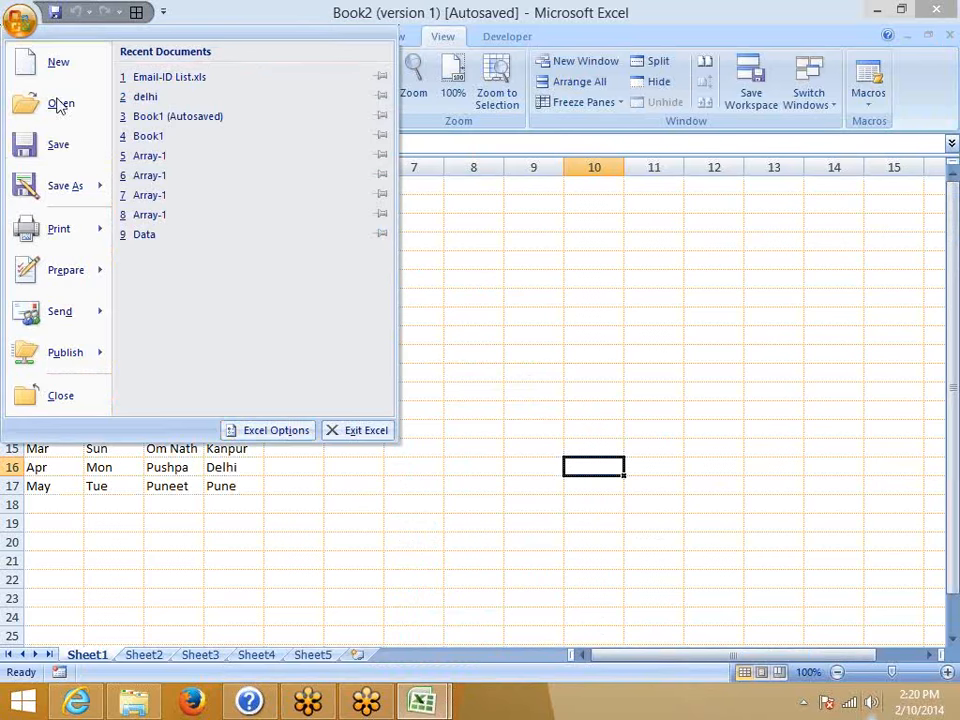
pyautogui.click(272, 432)
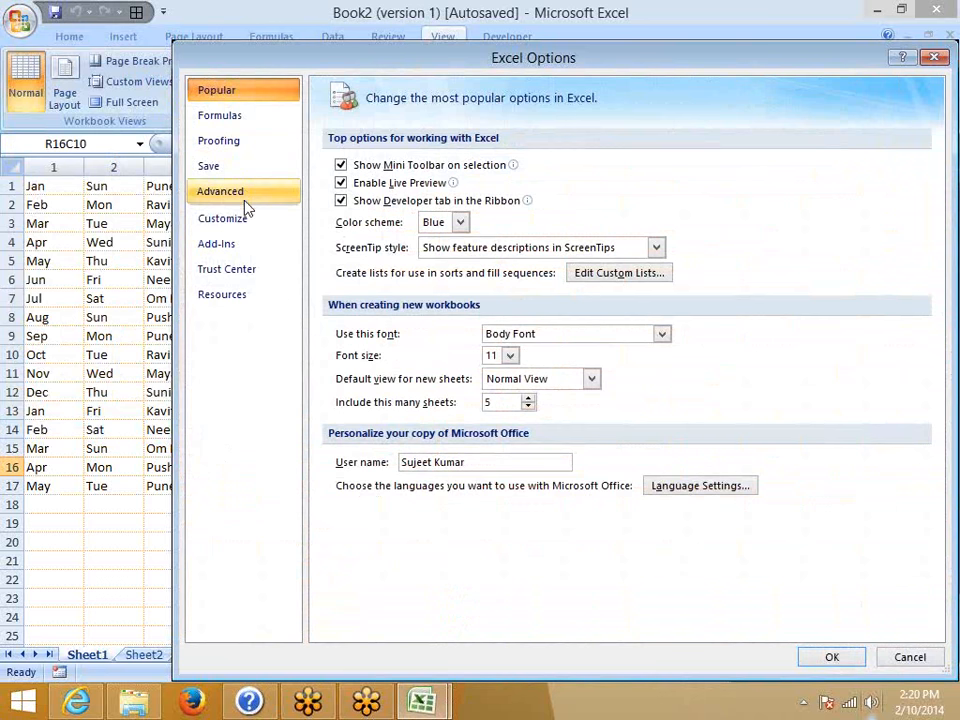
pyautogui.click(245, 222)
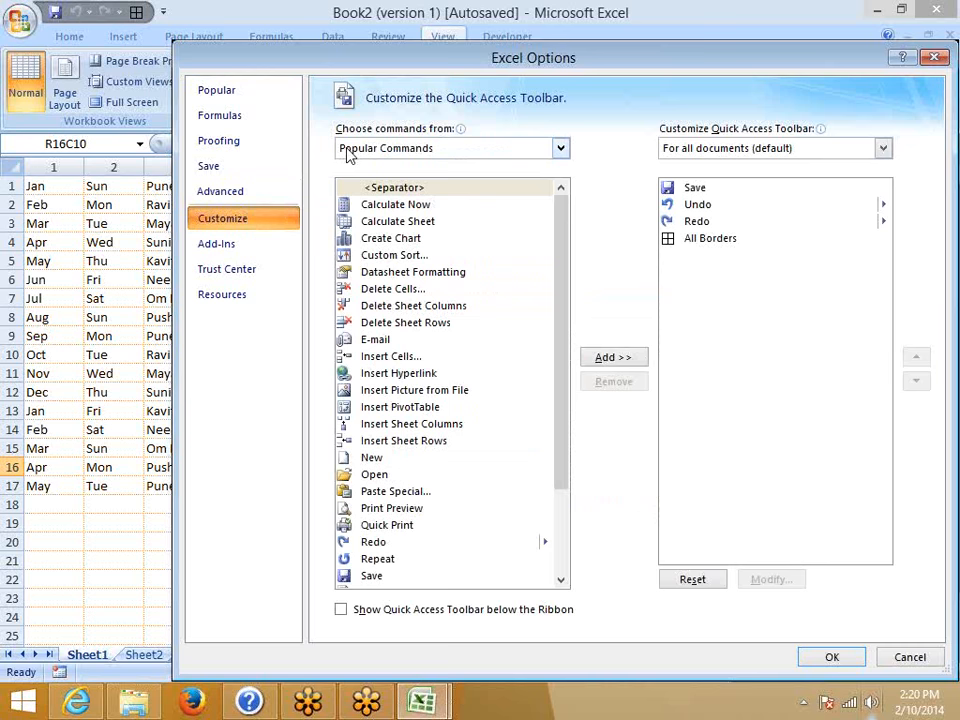
pyautogui.click(380, 148)
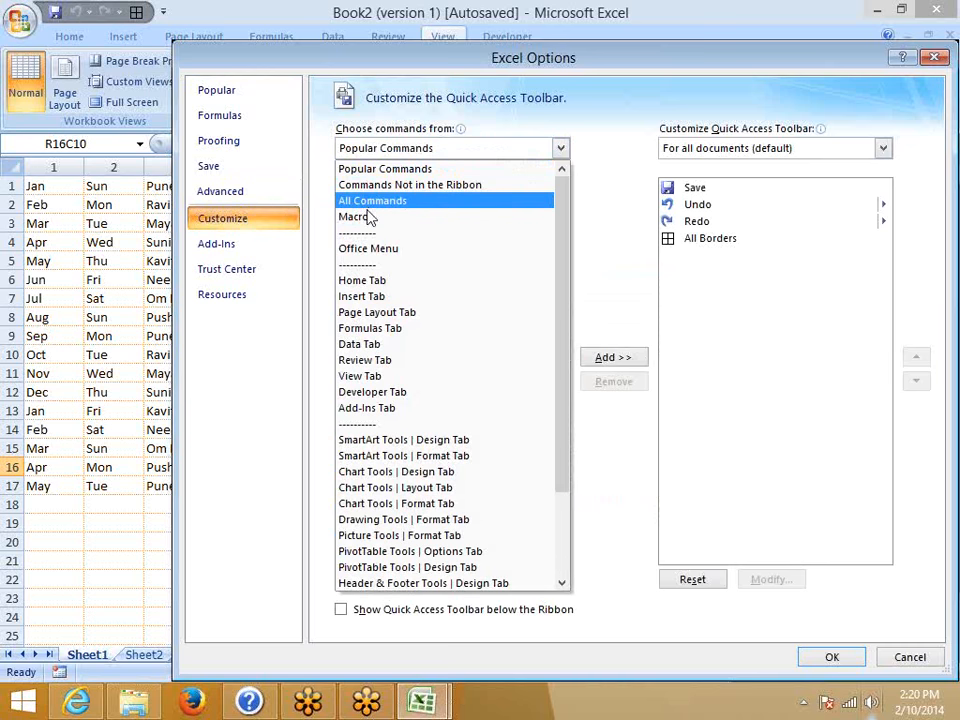
pyautogui.click(369, 204)
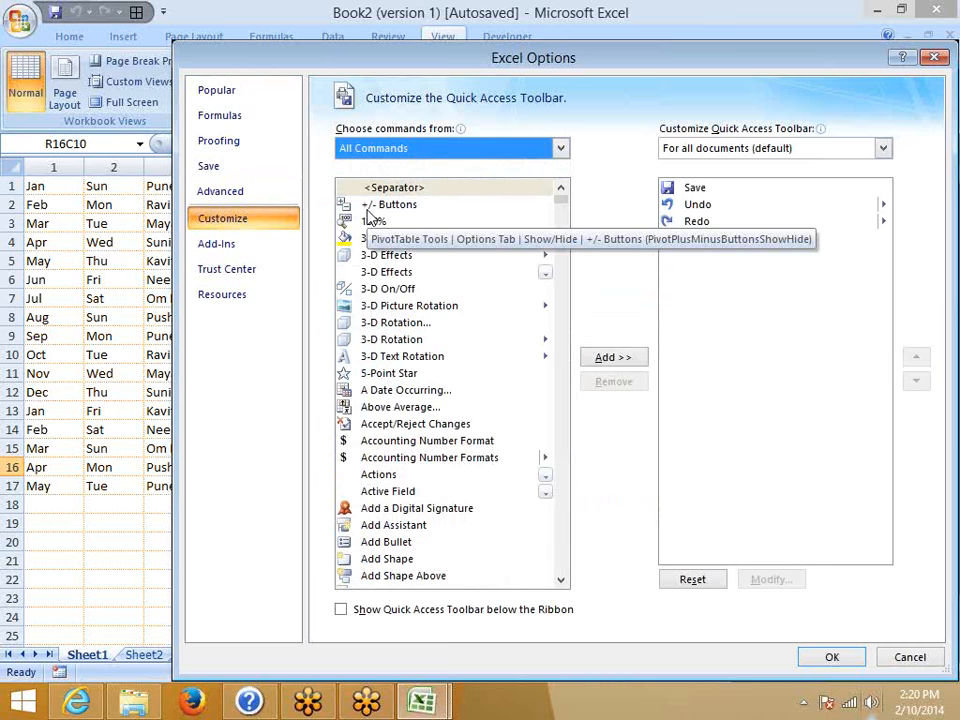
pyautogui.scroll(-20, 375, 330)
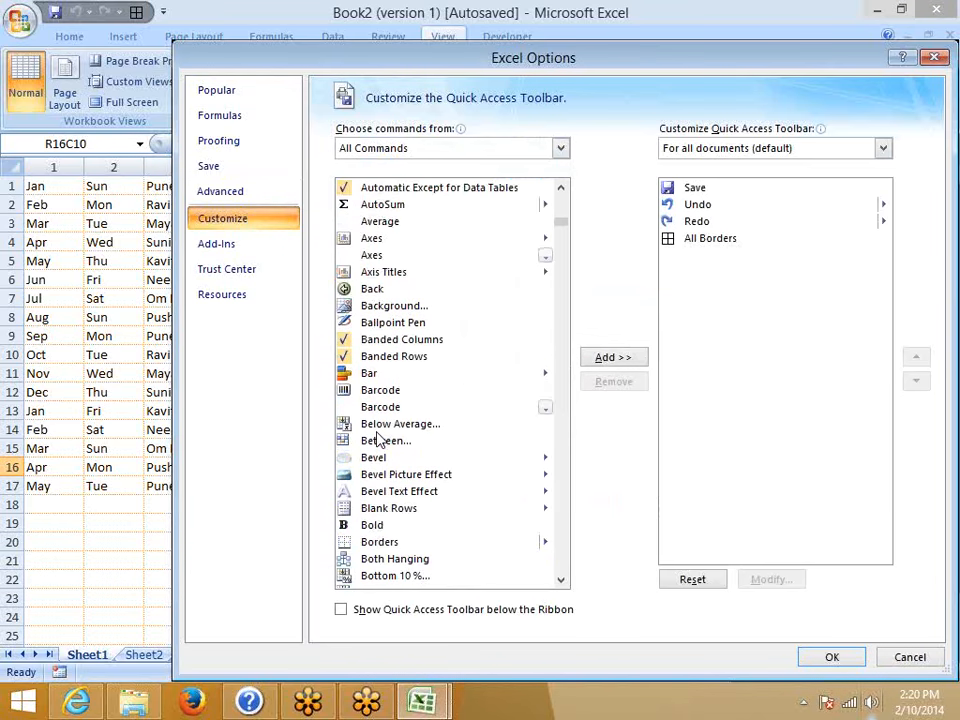
pyautogui.scroll(-8, 355, 435)
pyautogui.scroll(5, 363, 430)
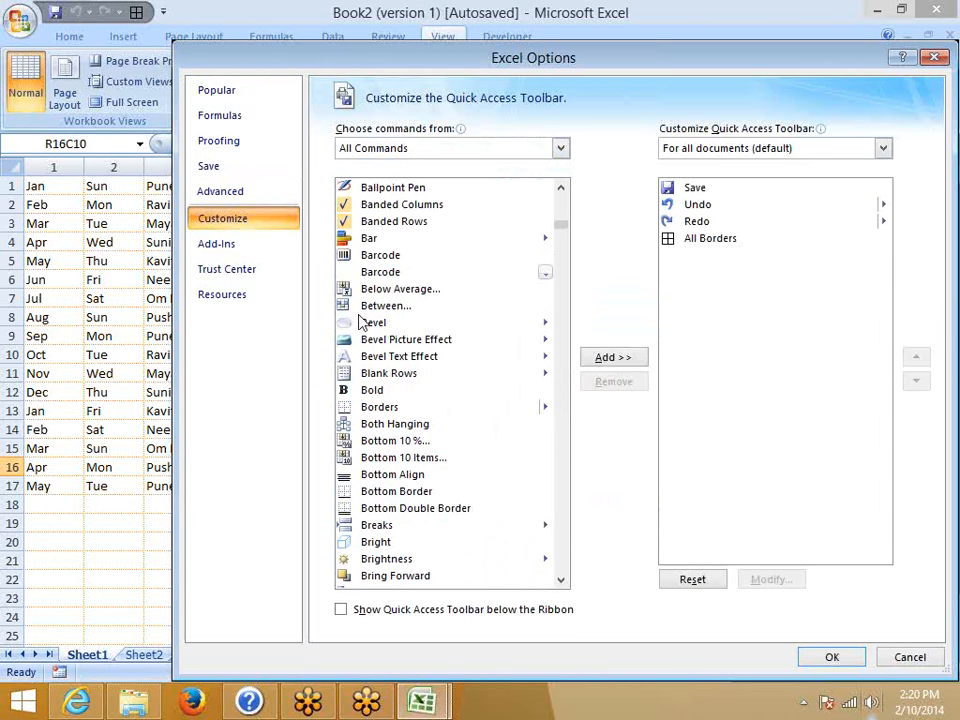
pyautogui.click(366, 322)
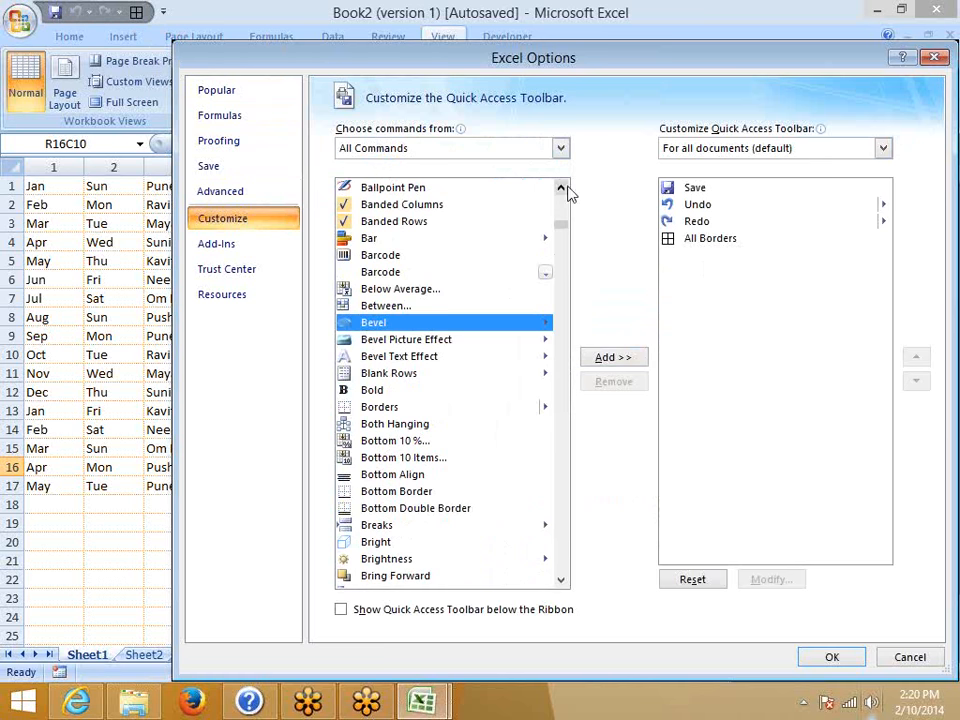
pyautogui.click(705, 239)
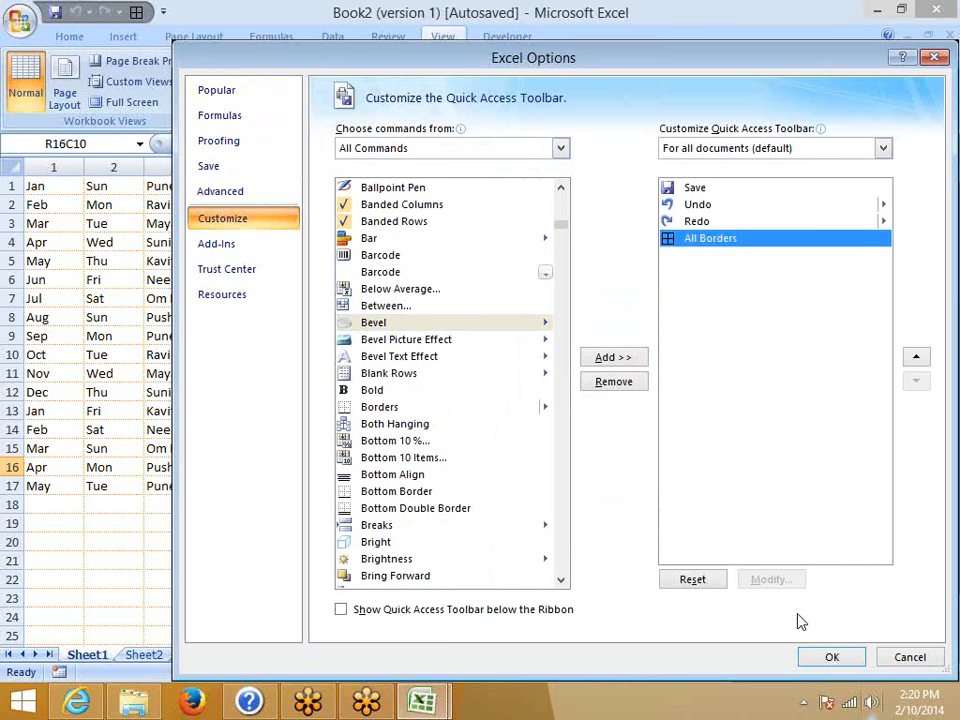
pyautogui.click(903, 659)
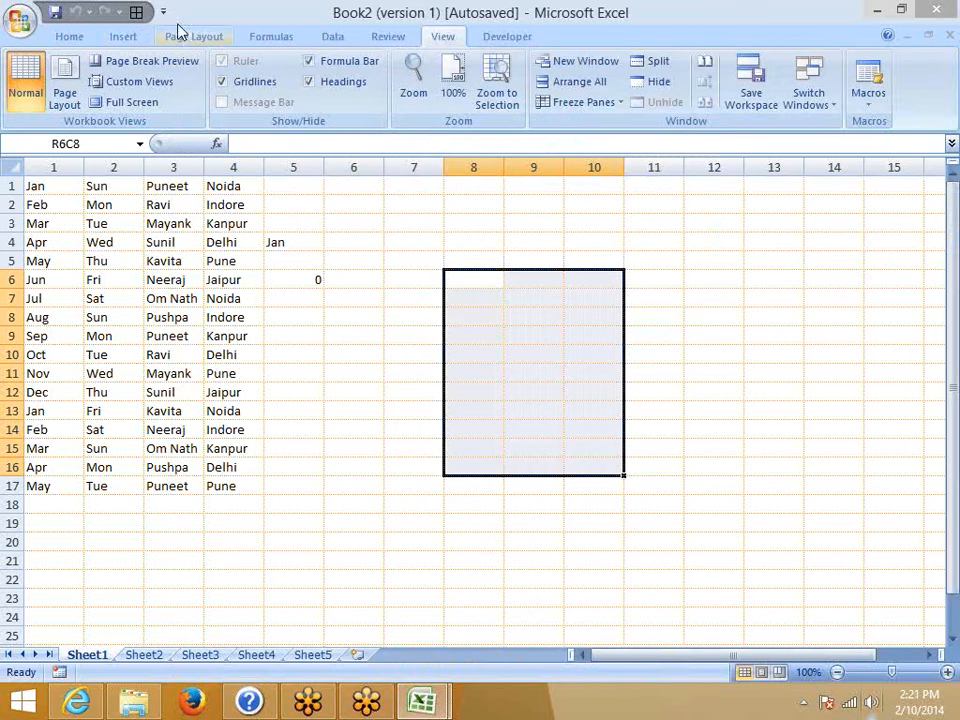
# Step: Apply All Borders to the selected range R6C8 to R16C10 on Sheet1 and deselect it by selecting cell R13C4
pyautogui.click(70, 35)
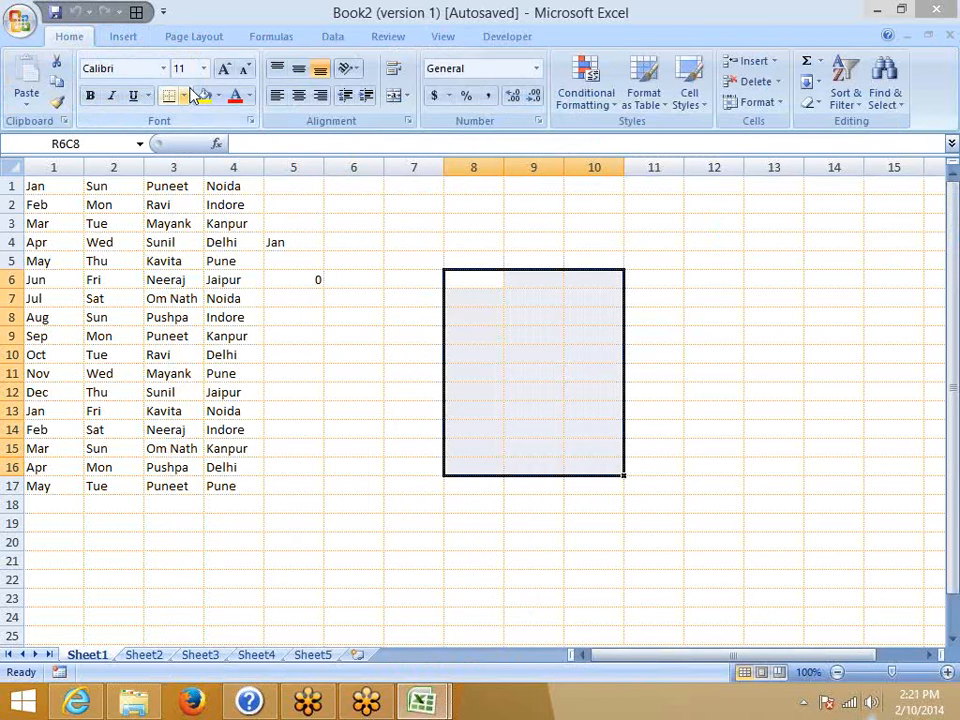
pyautogui.click(184, 95)
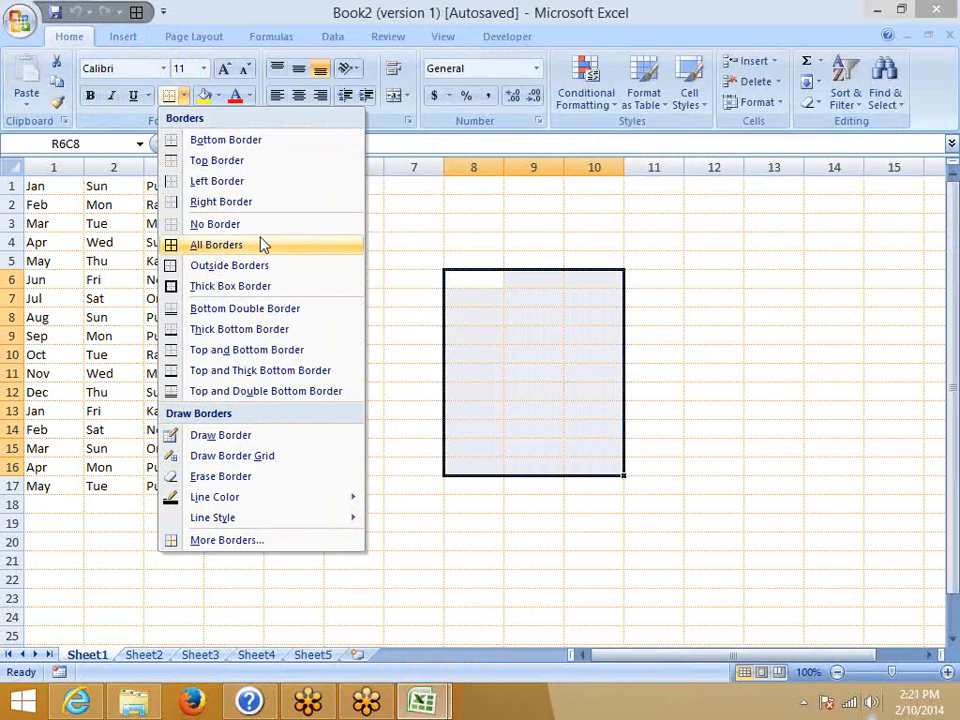
pyautogui.click(137, 11)
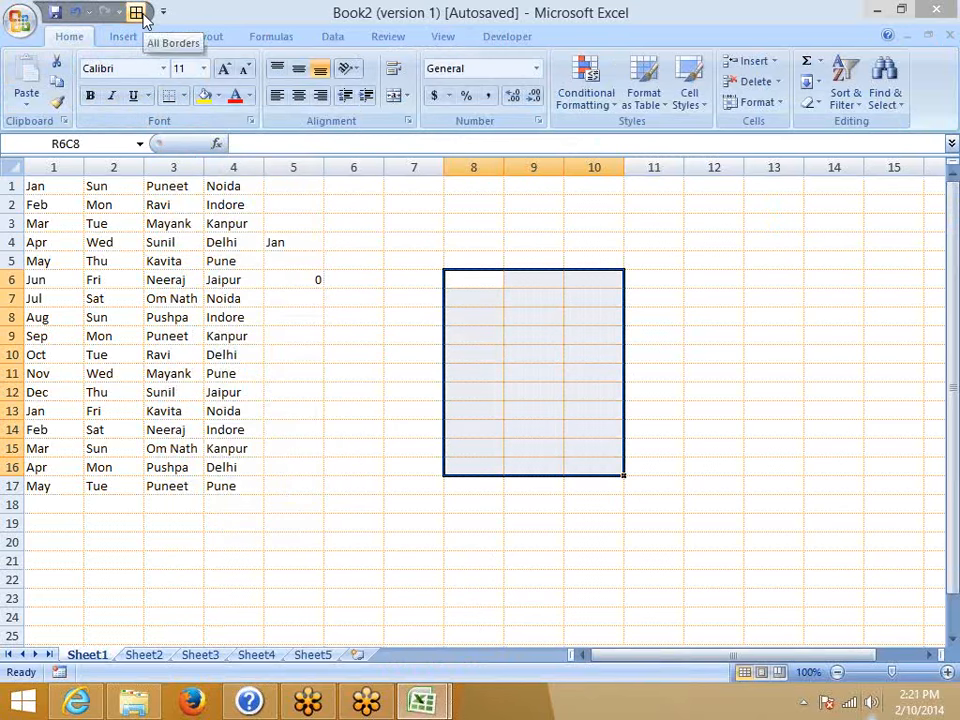
pyautogui.click(258, 405)
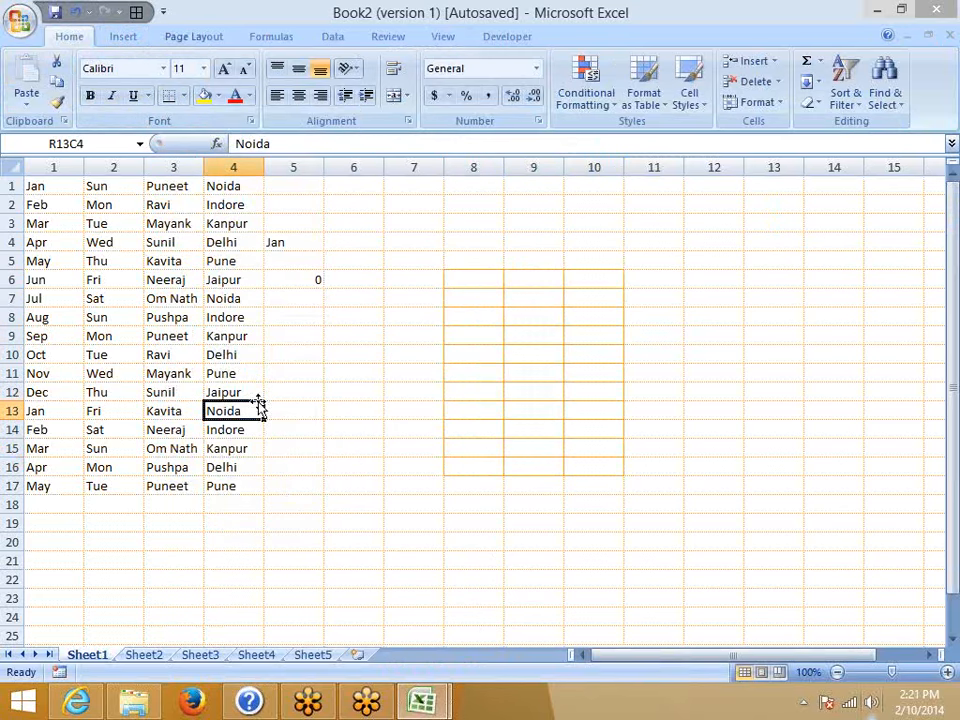
# Step: Select the range R7C4 to R17C7 on Sheet2 and apply All Borders to it
pyautogui.click(148, 655)
pyautogui.moveTo(233, 298); pyautogui.dragTo(440, 490)
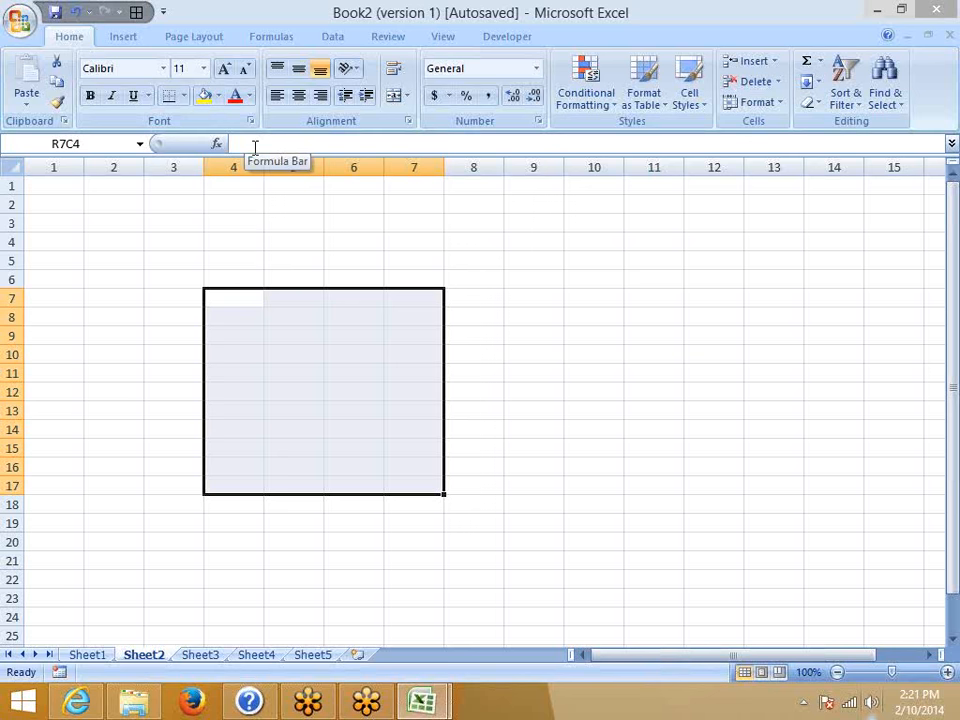
pyautogui.press('alt')
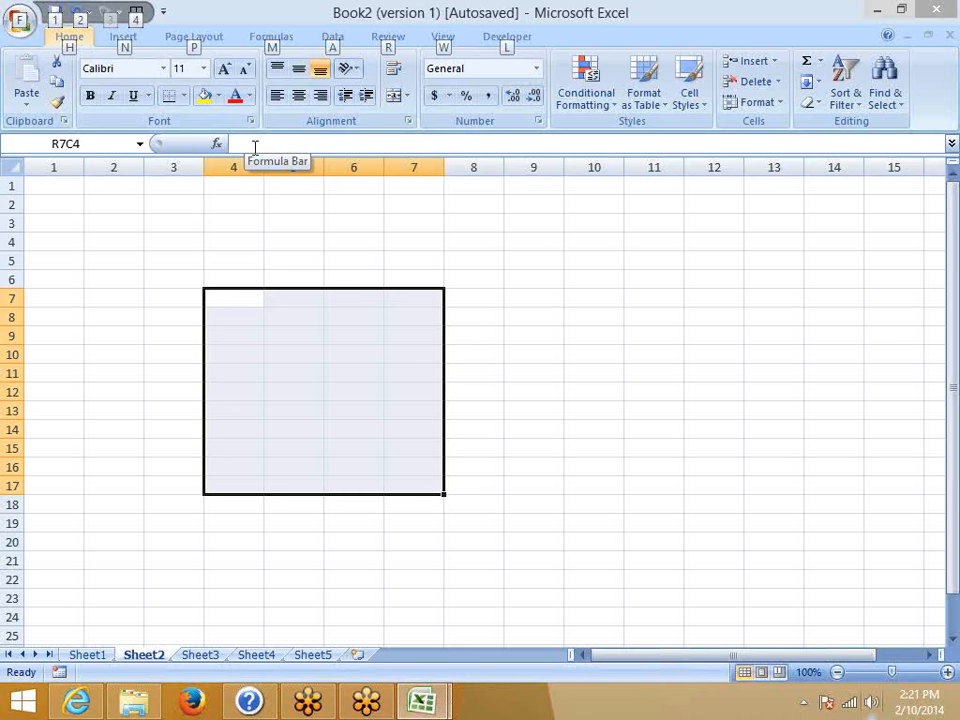
pyautogui.press('h')
pyautogui.press('b')
pyautogui.press('a')
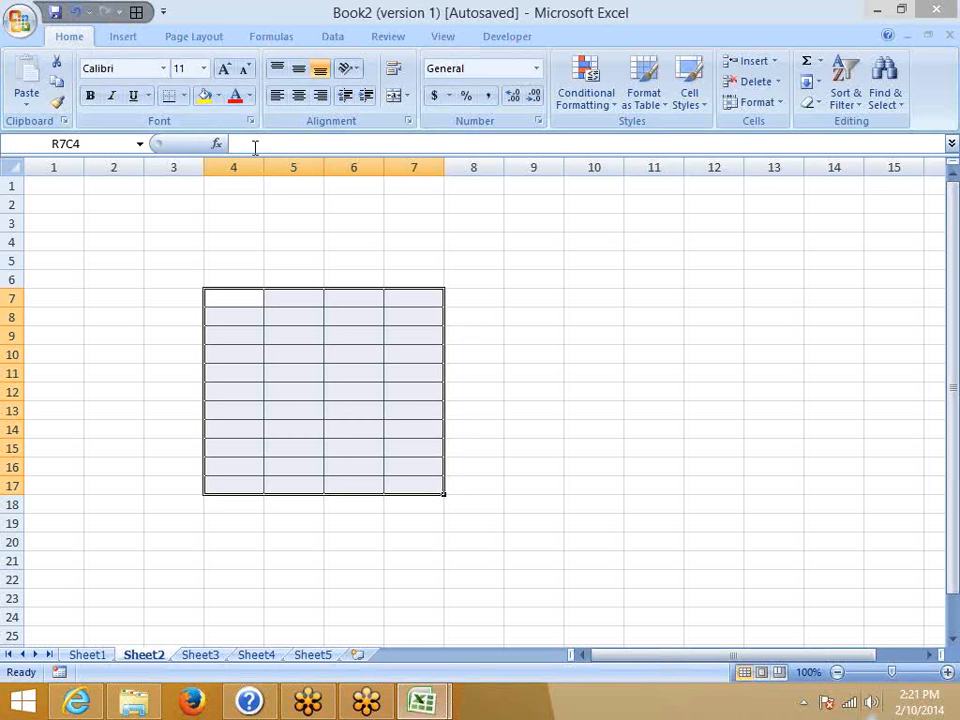
# Step: Open the list of available Excel Add-ins from the Add-Ins section of the Excel Options
pyautogui.click(22, 20)
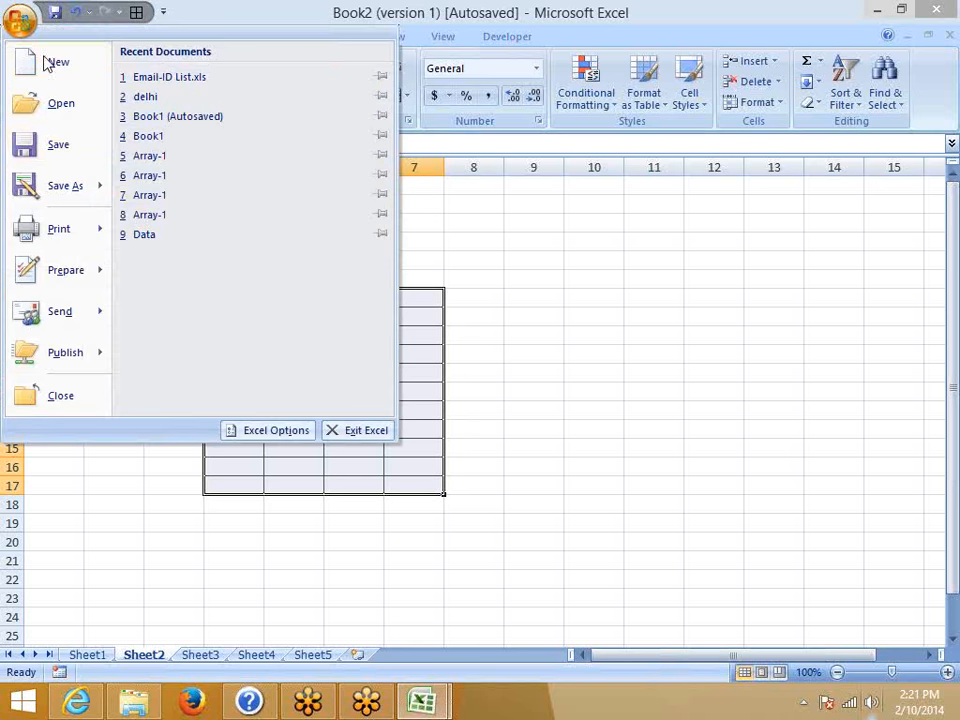
pyautogui.click(270, 432)
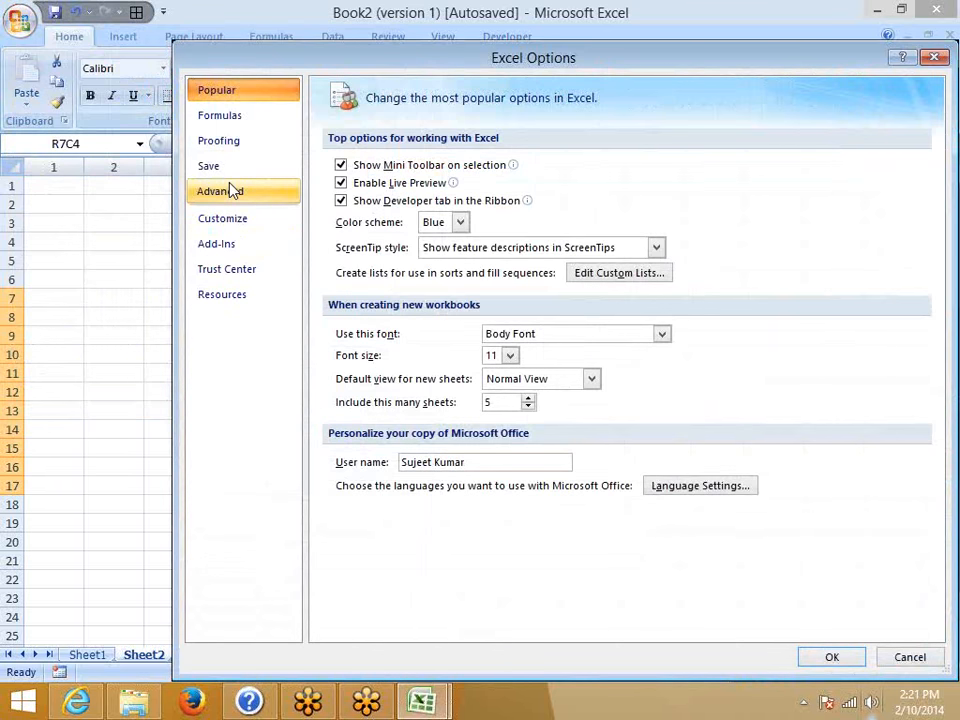
pyautogui.click(226, 269)
pyautogui.click(226, 244)
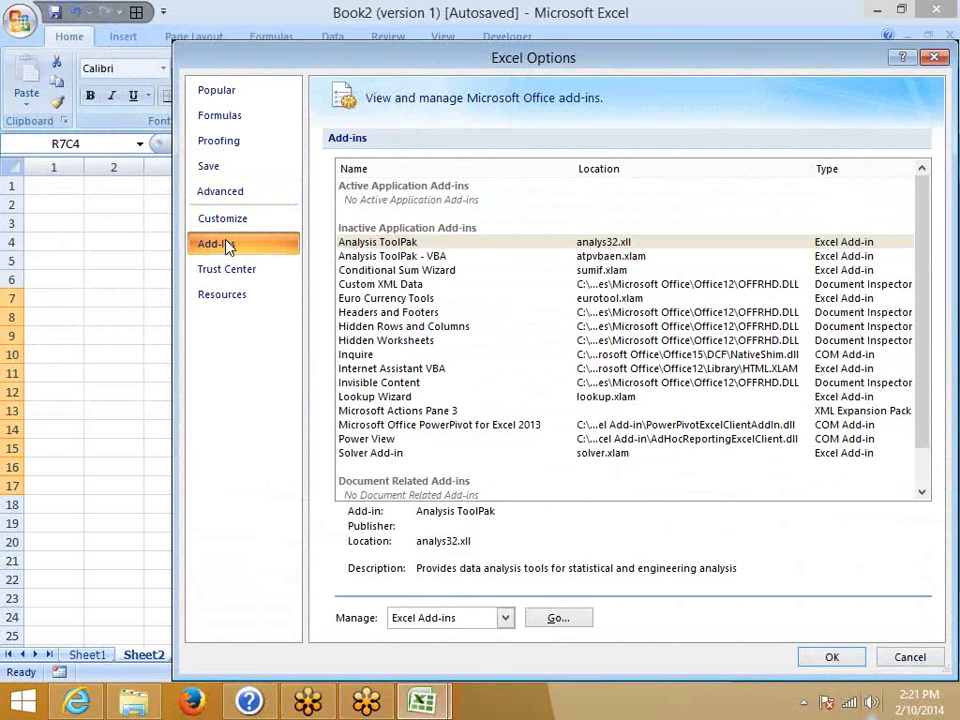
pyautogui.click(548, 620)
# Step: Enable all available add-ins, from Analysis ToolPak to Solver Add-in, and agree to install the missing features
pyautogui.click(478, 241)
pyautogui.click(478, 254)
pyautogui.click(478, 267)
pyautogui.click(478, 280)
pyautogui.click(478, 293)
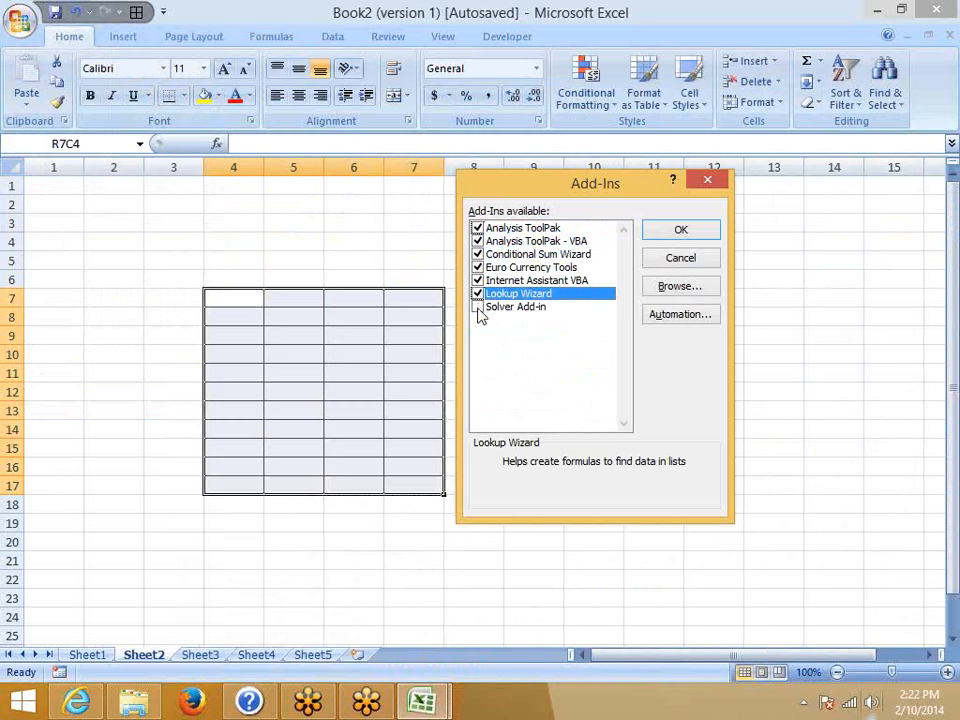
pyautogui.click(478, 306)
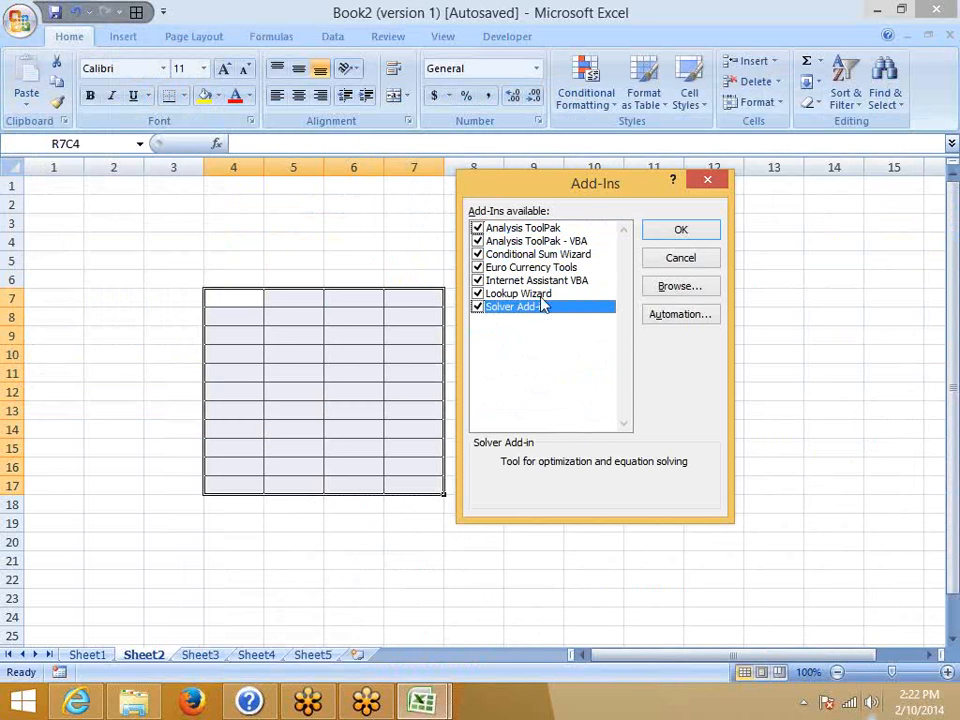
pyautogui.click(678, 234)
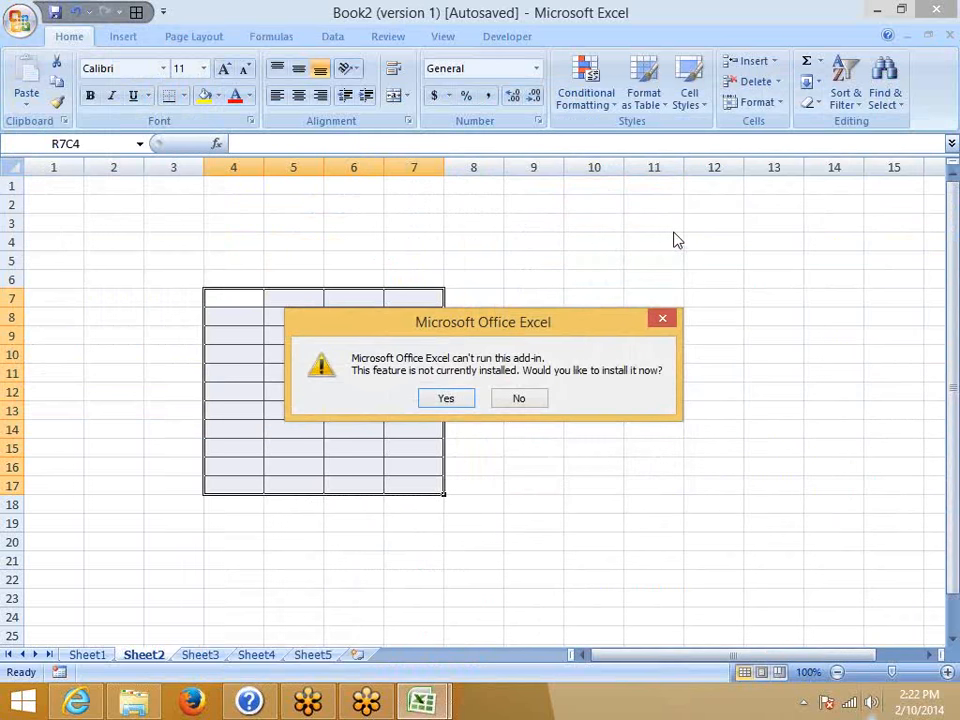
pyautogui.click(450, 400)
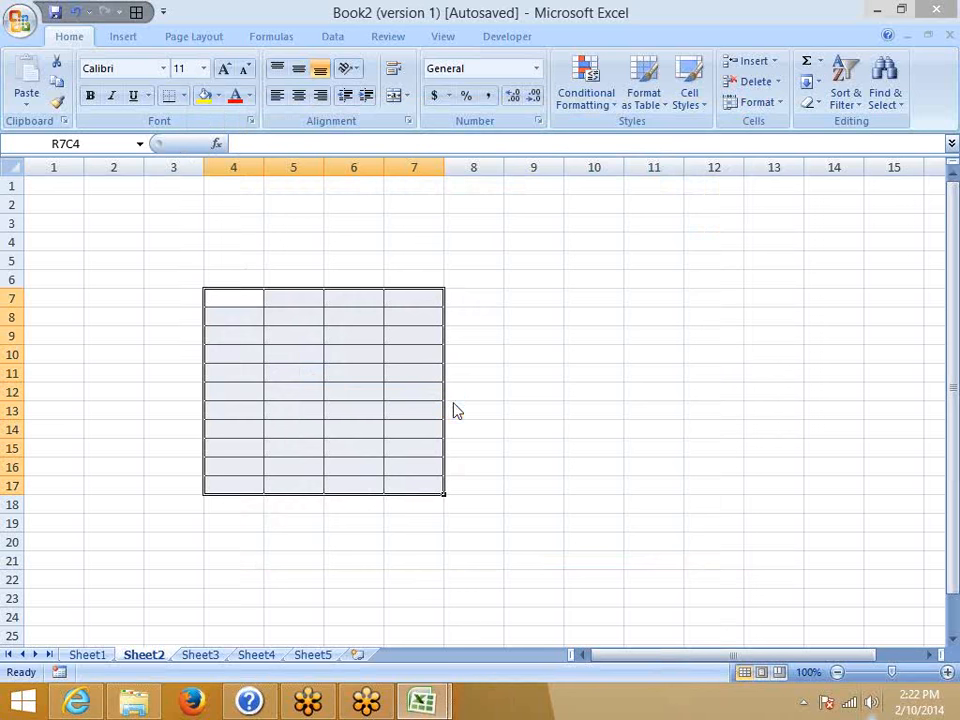
pyautogui.click(446, 399)
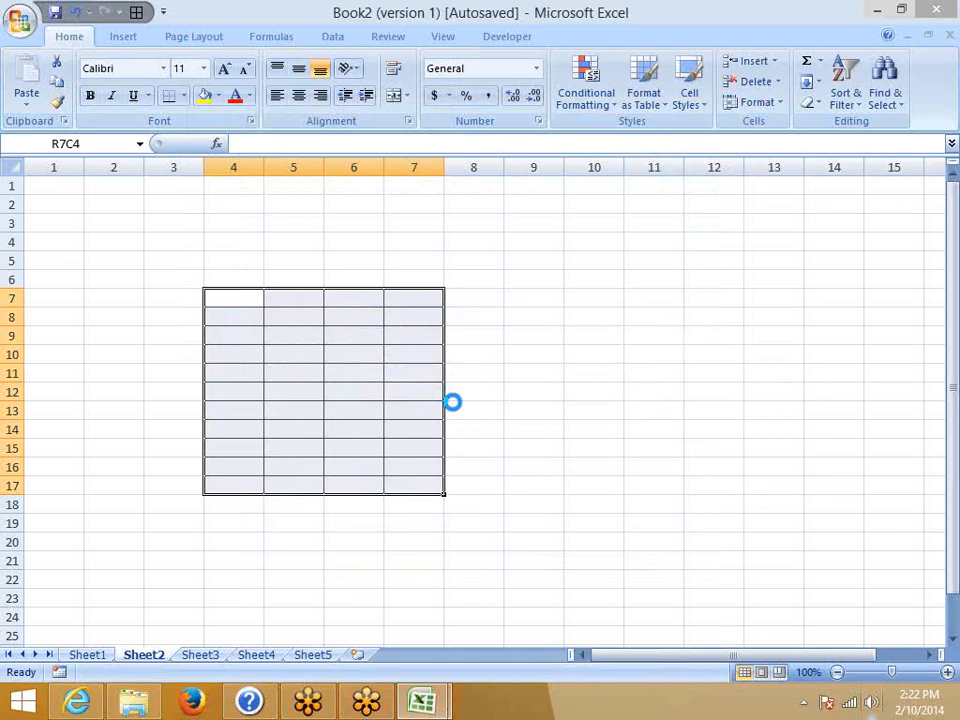